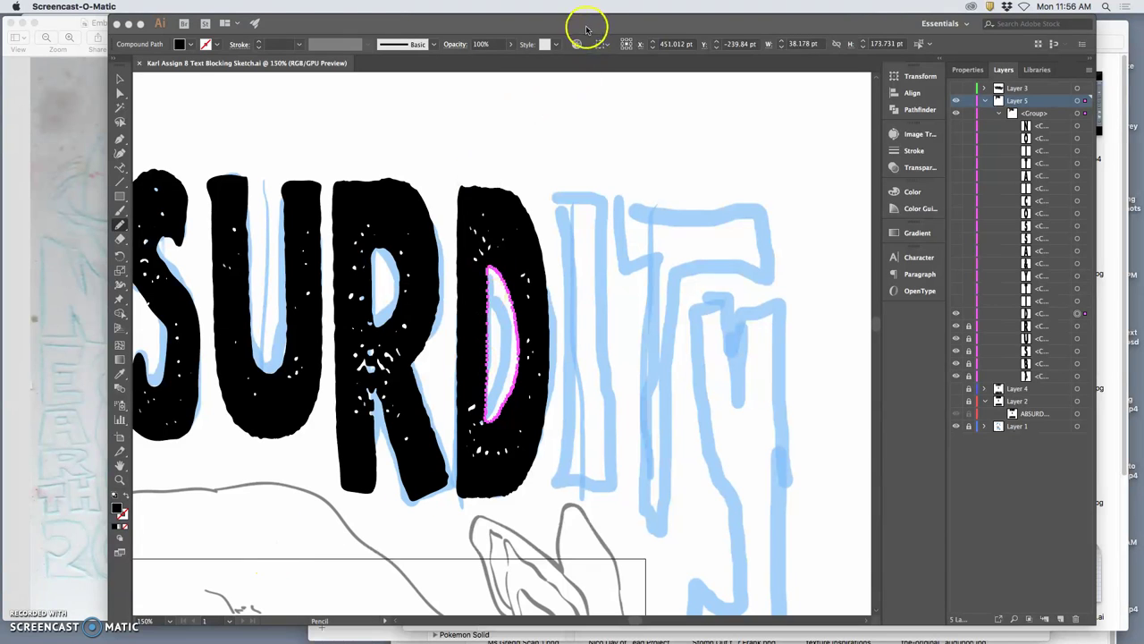
# Examine the whole poster layout, from the ABSURDITY lettering down to the ASSOCIATION sketch, and return to the letter D.
pyautogui.click(586, 29)
pyautogui.press('super+minus')
pyautogui.press('super+minus')
pyautogui.press('super+minus')
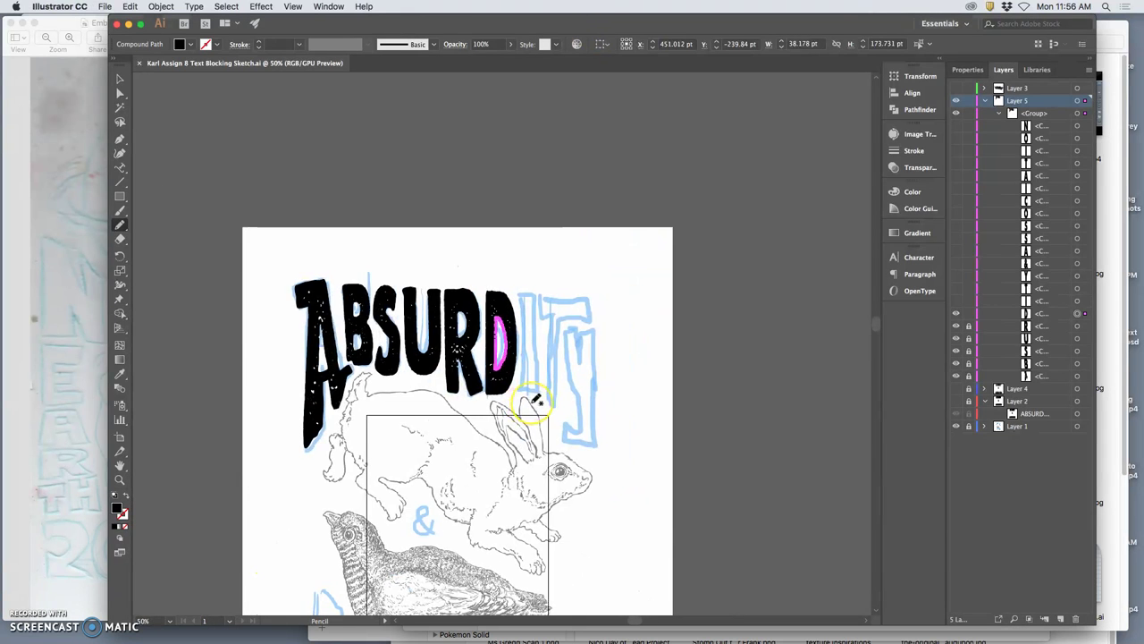
pyautogui.scroll(-3, 527, 398)
pyautogui.scroll(-3, 536, 400)
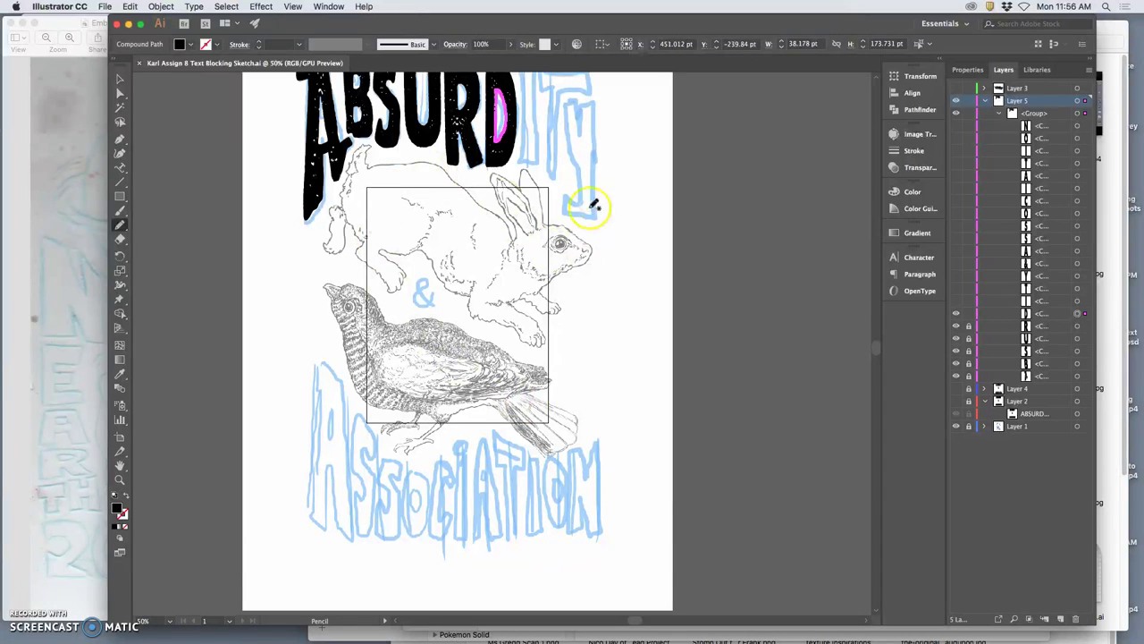
pyautogui.scroll(1, 563, 233)
pyautogui.scroll(2, 561, 232)
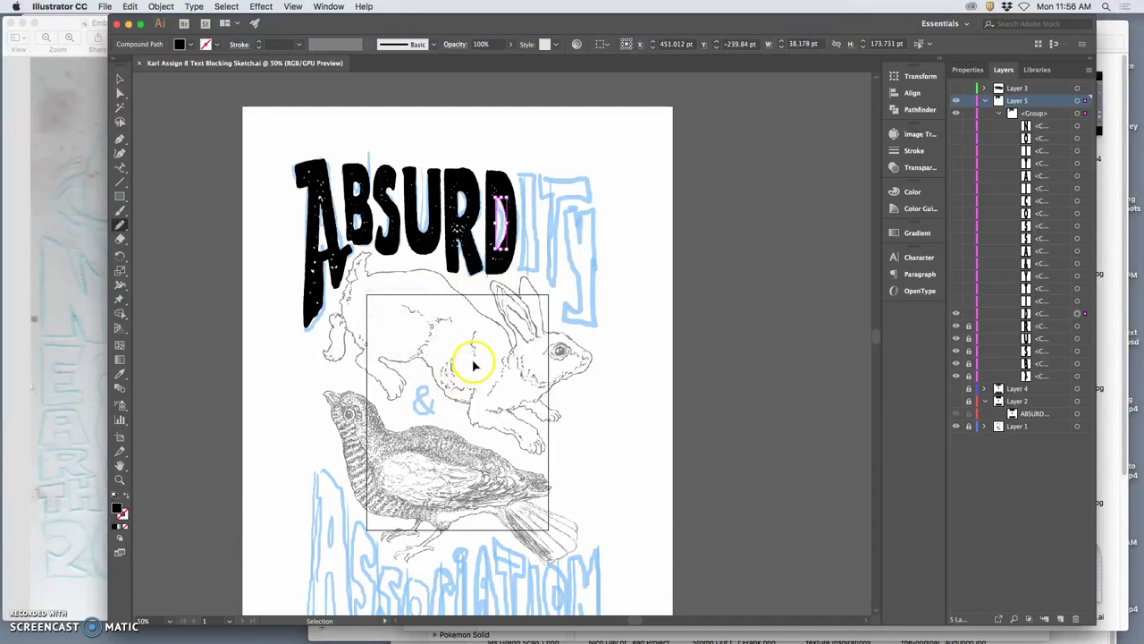
pyautogui.press('super+equal')
pyautogui.press('super+equal')
pyautogui.press('super+equal')
pyautogui.press('super+equal')
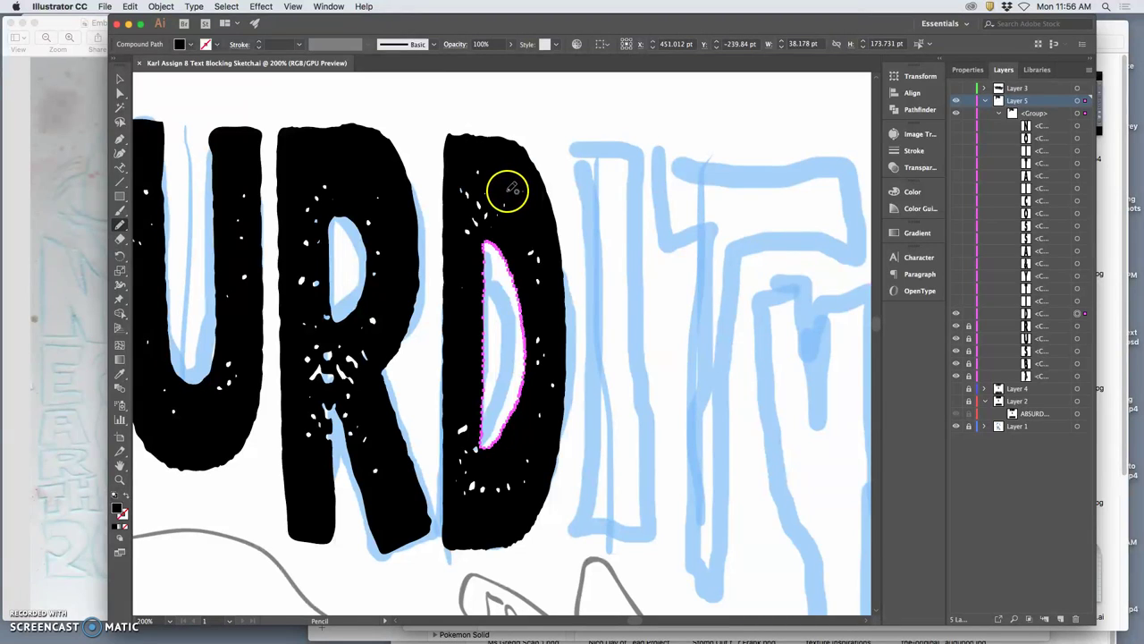
# Select the D and redraw its outer curve with the Pencil tool, undoing and retrying the lower part.
pyautogui.keyDown('super'); pyautogui.click(459, 134); pyautogui.keyUp('super')
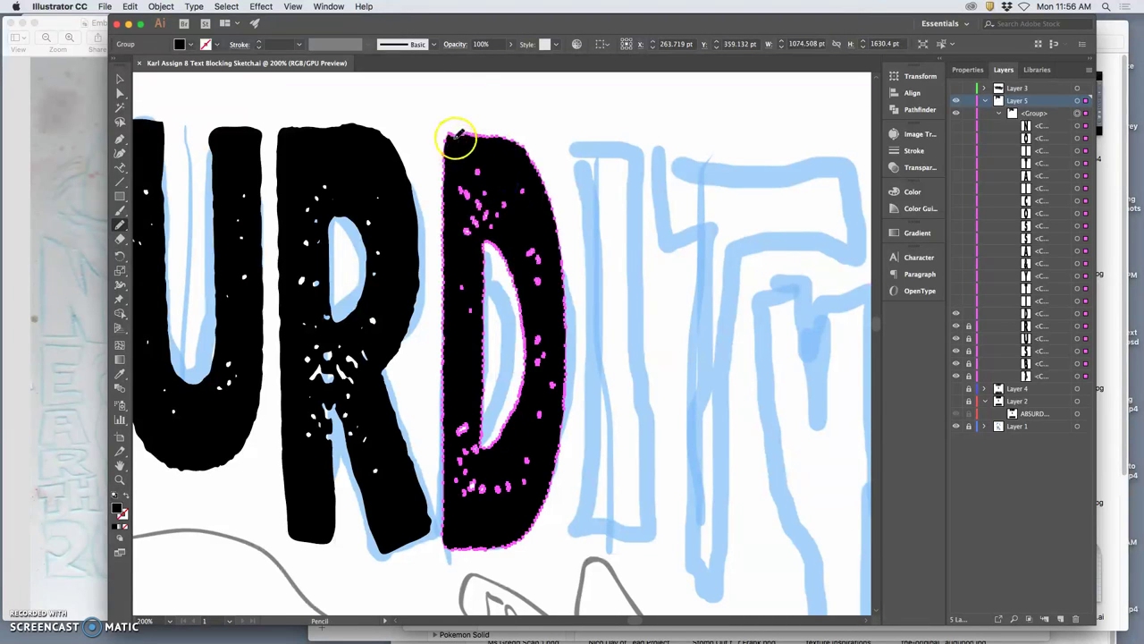
pyautogui.press('super+a')
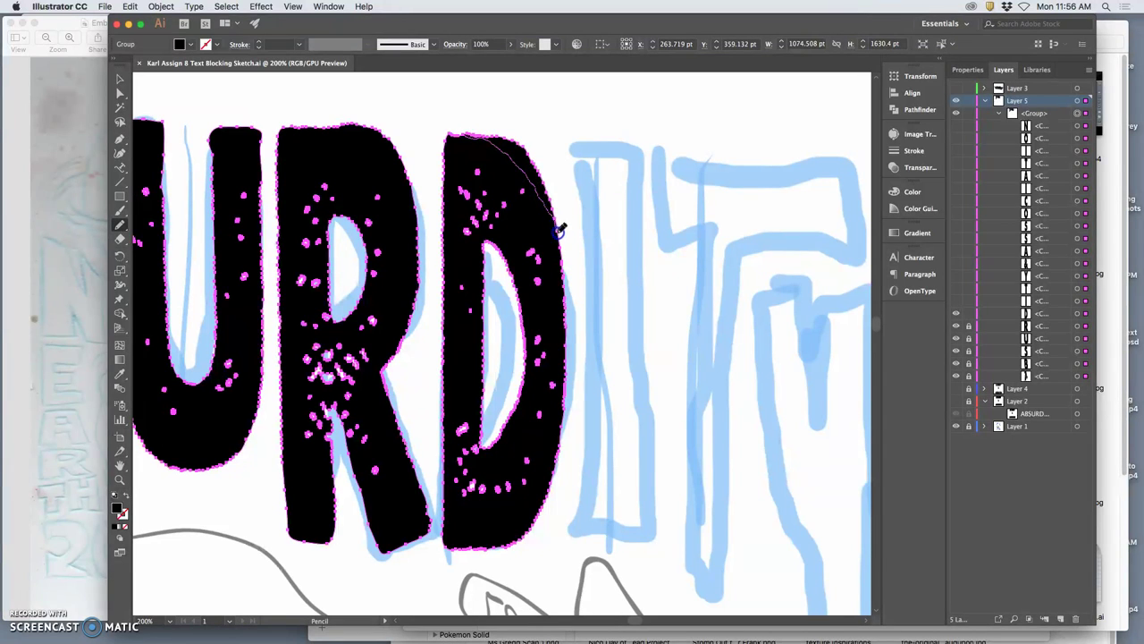
pyautogui.moveTo(561, 240)
pyautogui.mouseDown()
pyautogui.moveTo(563, 273)
pyautogui.moveTo(551, 287)
pyautogui.moveTo(576, 437)
pyautogui.moveTo(472, 545)
pyautogui.mouseUp()
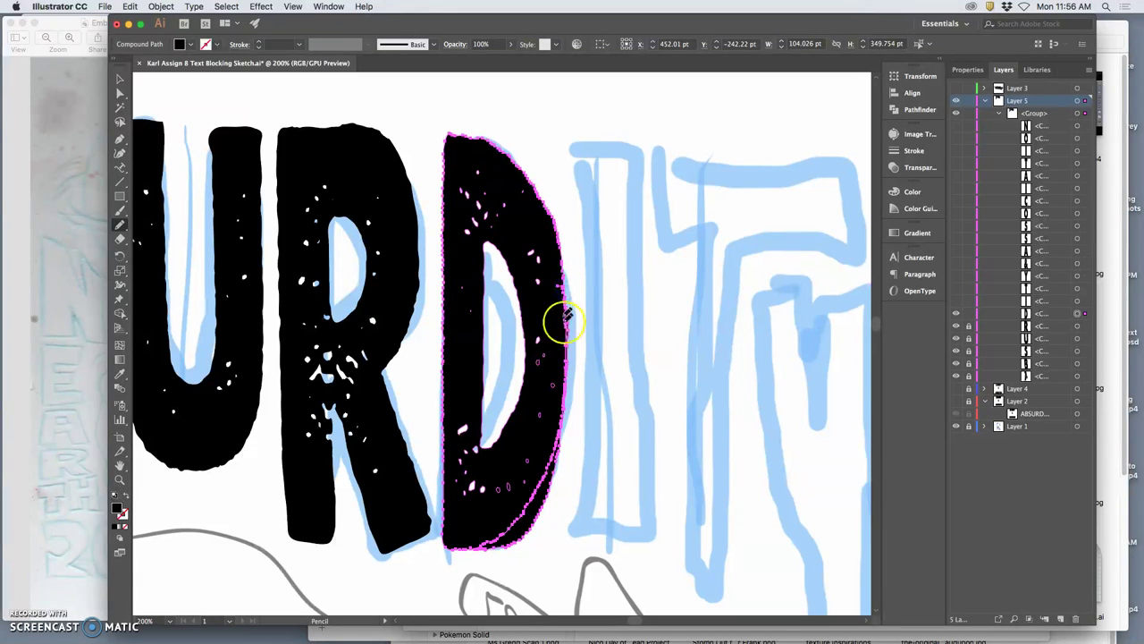
pyautogui.press('super+z')
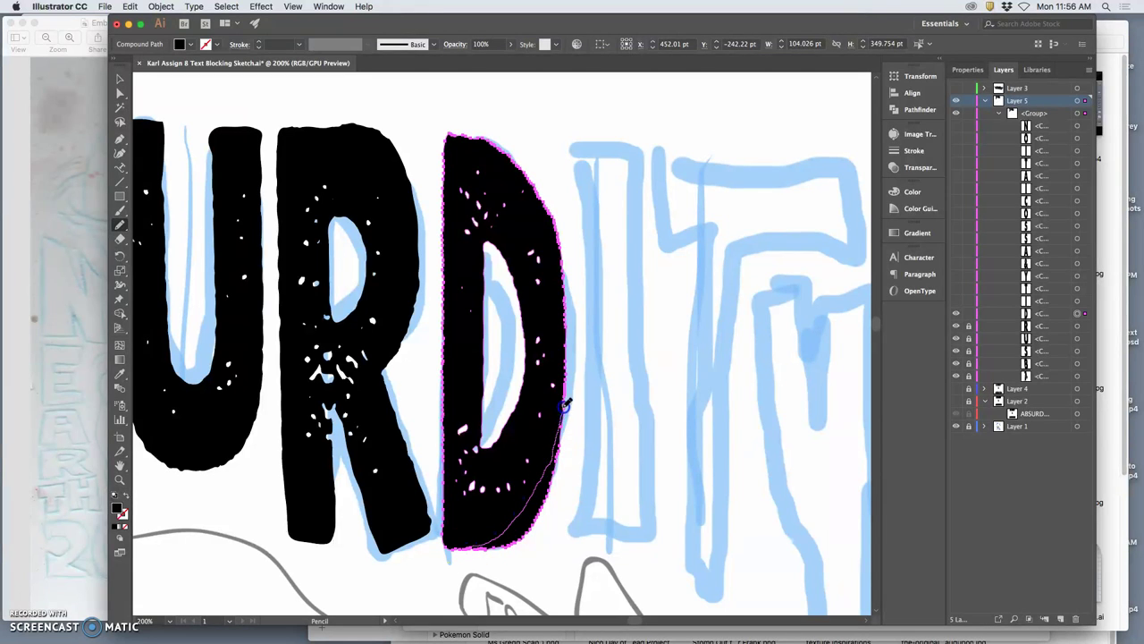
pyautogui.moveTo(565, 395); pyautogui.dragTo(585, 406)
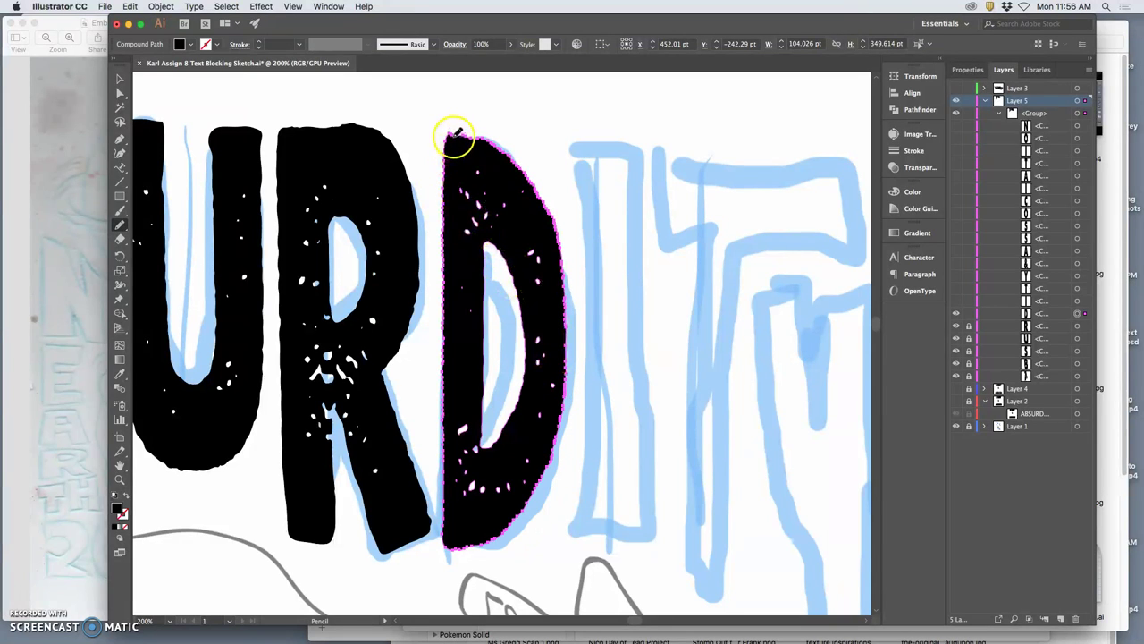
# Redraw the D's straight left edge with a slight flare at its upper corner, and lock the letter.
pyautogui.moveTo(458, 131); pyautogui.dragTo(460, 132)
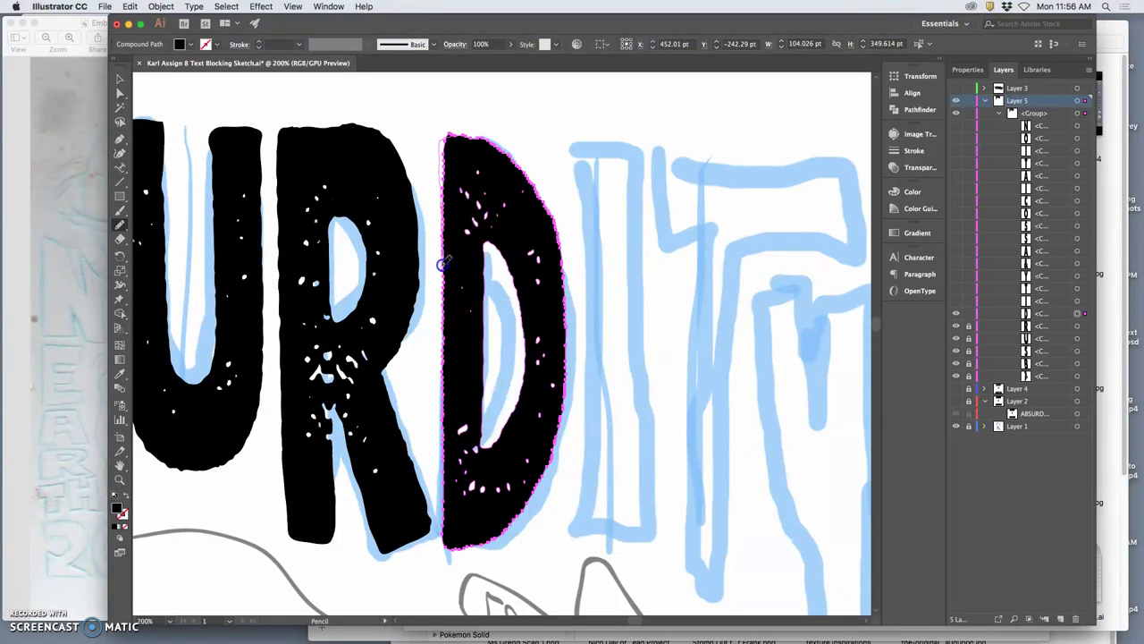
pyautogui.moveTo(443, 265); pyautogui.dragTo(442, 272)
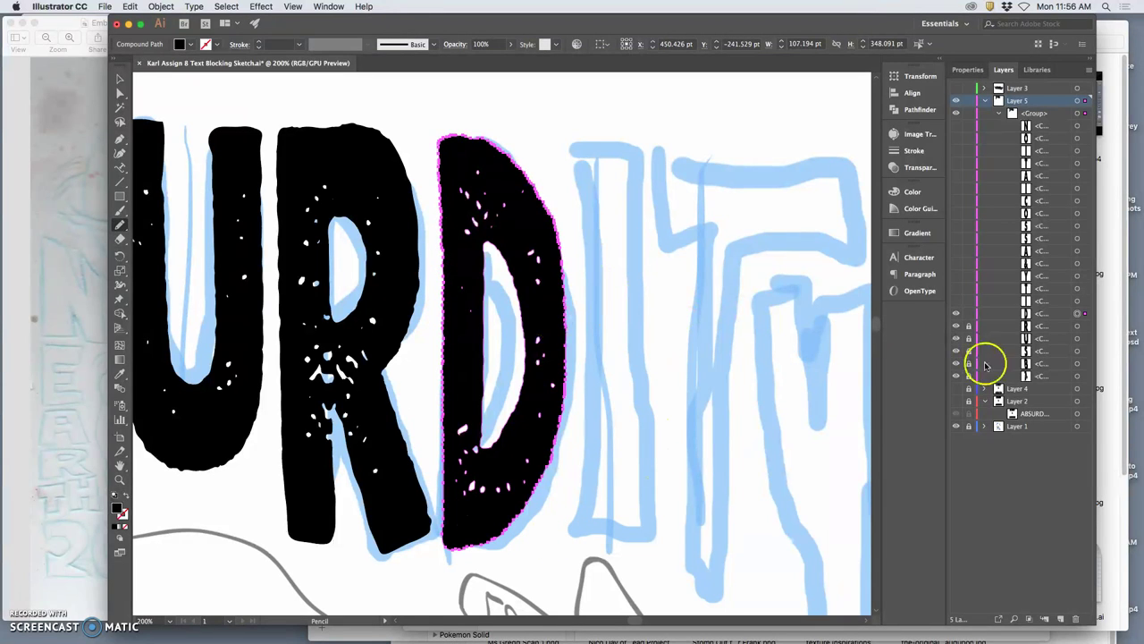
pyautogui.click(963, 313)
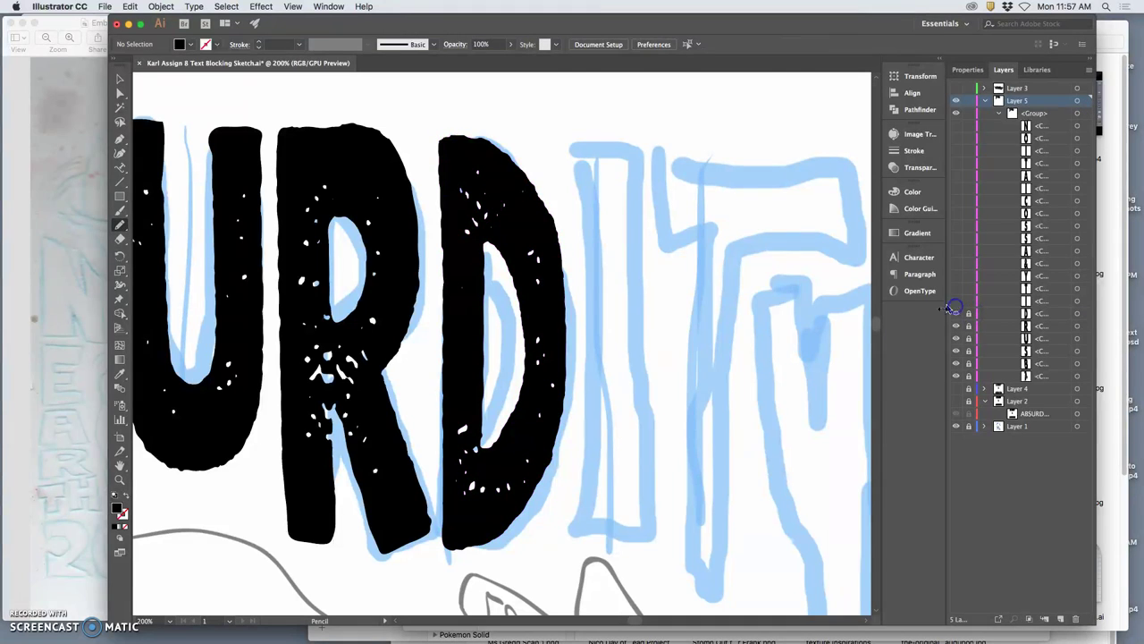
# Check how the reshaped D sits beside the other ABSURD letters and within the whole poster.
pyautogui.hotkey('ctrl', '-')
pyautogui.hotkey('ctrl', '-')
pyautogui.hotkey('ctrl', '-')
pyautogui.hotkey('ctrl', '-')
pyautogui.hotkey('ctrl', '-')
pyautogui.hotkey('ctrl', '-')
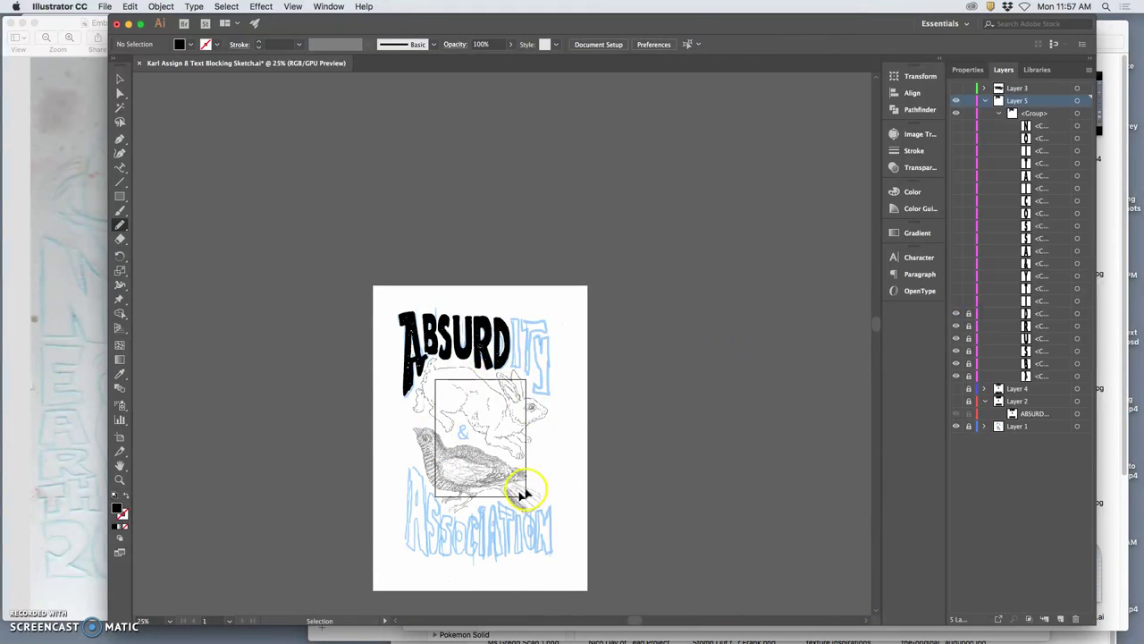
pyautogui.hotkey('ctrl', '+')
pyautogui.hotkey('ctrl', '+')
pyautogui.hotkey('ctrl', '+')
pyautogui.hotkey('ctrl', '+')
pyautogui.hotkey('ctrl', '+')
pyautogui.hotkey('ctrl', '+')
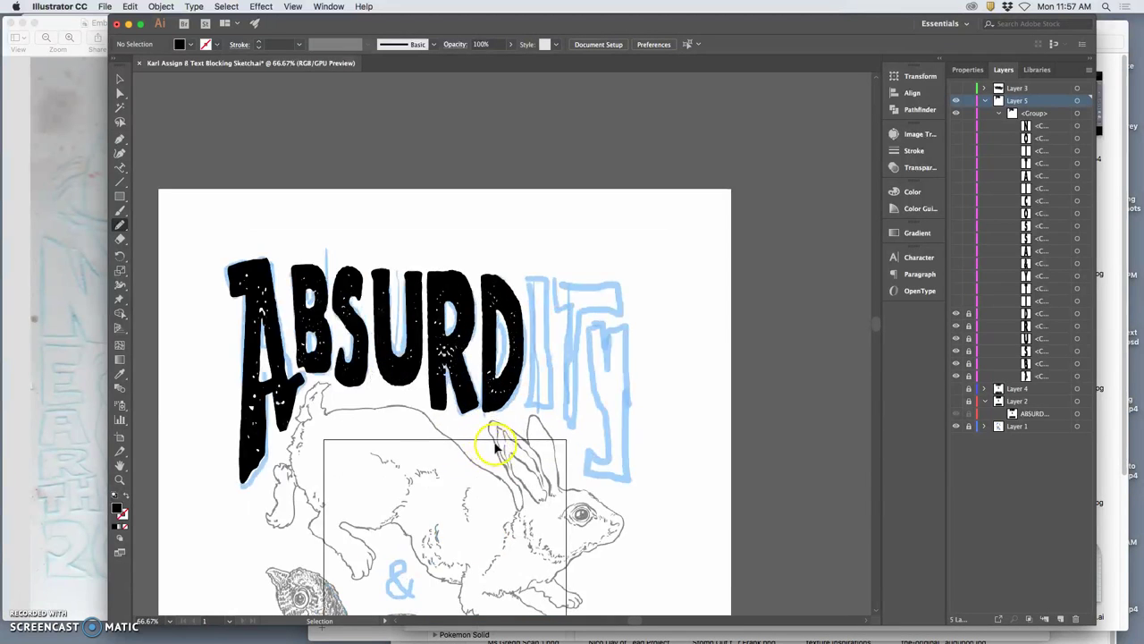
pyautogui.scroll(-3, 603, 370)
pyautogui.hscroll(2, 603, 371)
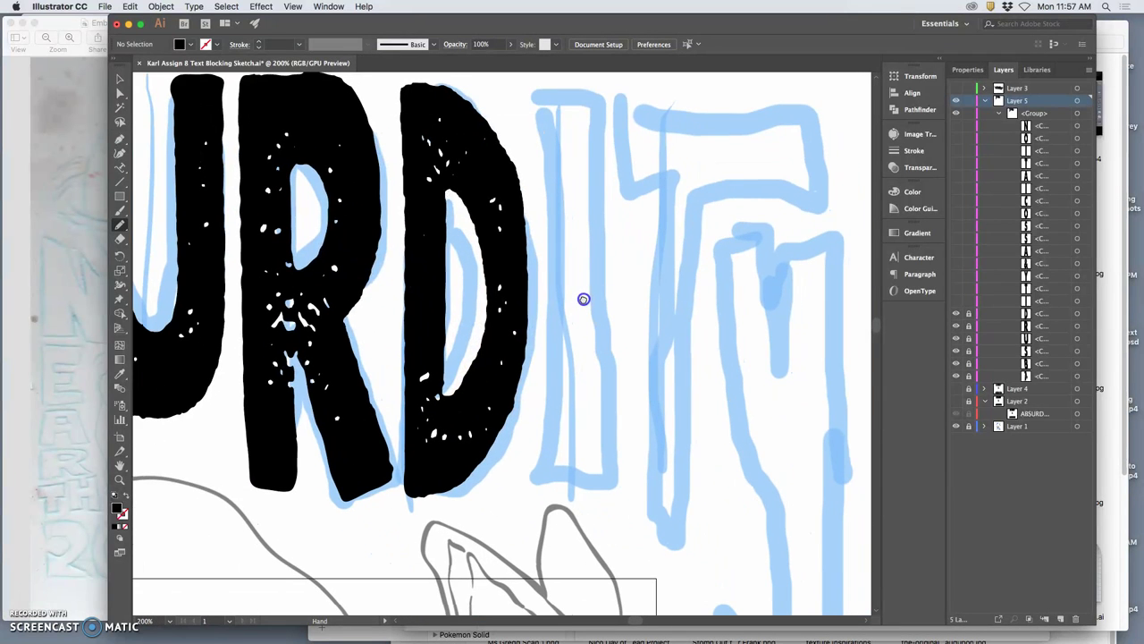
# Unlock the D, nudge it slightly up and left, and rotate it slightly counterclockwise.
pyautogui.click(120, 79)
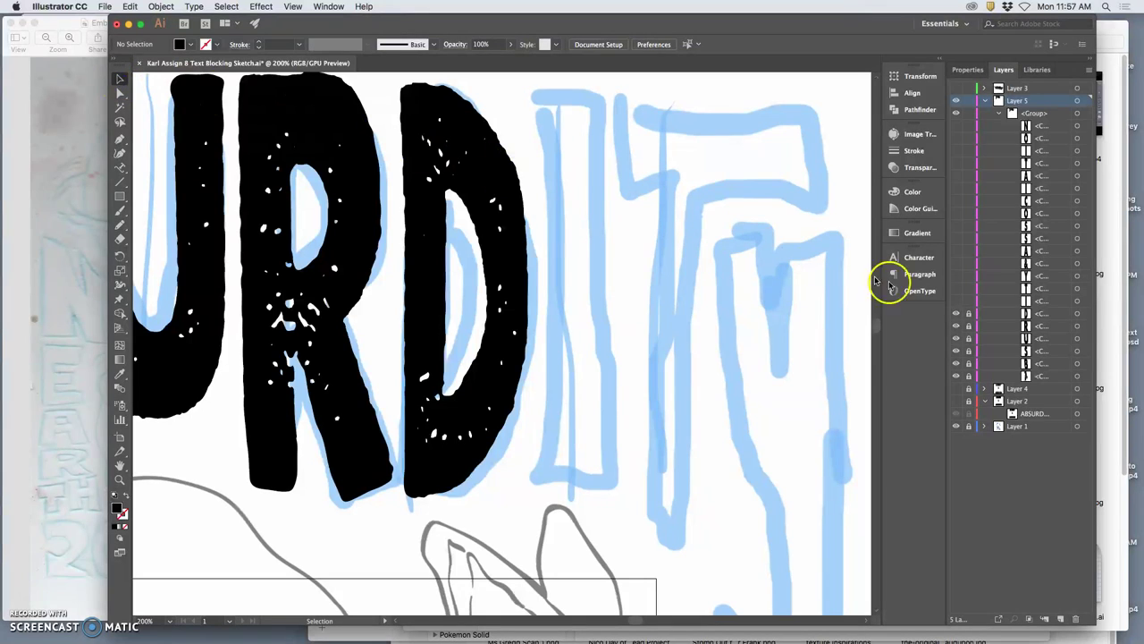
pyautogui.click(1078, 313)
pyautogui.moveTo(497, 195); pyautogui.dragTo(493, 189)
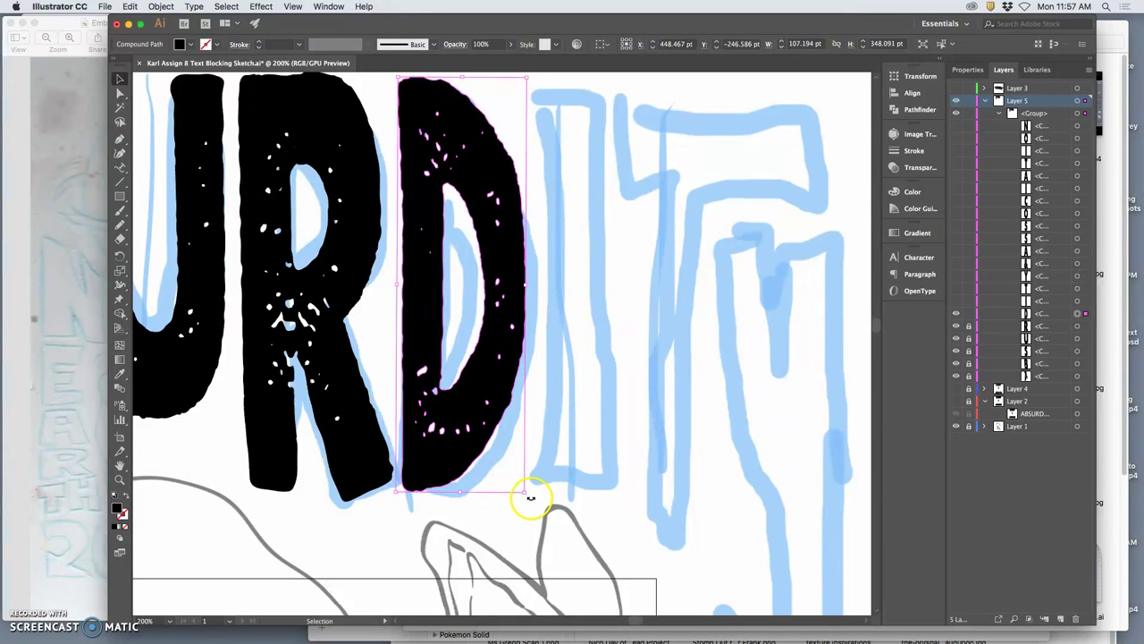
pyautogui.moveTo(530, 497); pyautogui.dragTo(531, 495)
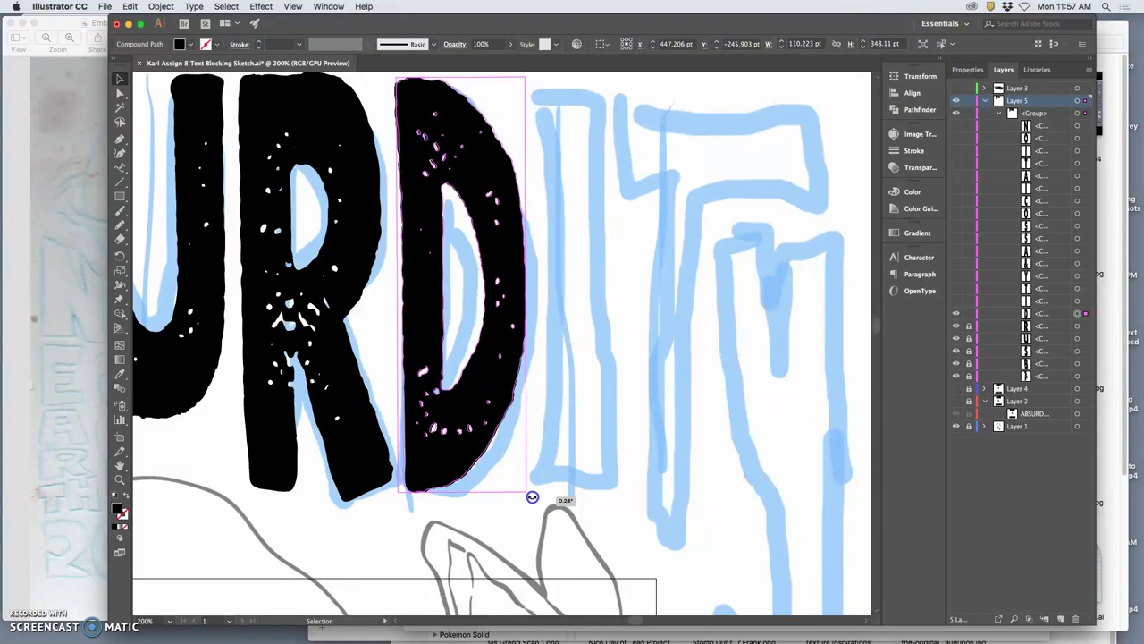
pyautogui.moveTo(507, 378); pyautogui.dragTo(506, 389)
pyautogui.press('super+minus')
pyautogui.press('super+minus')
pyautogui.press('super+minus')
pyautogui.press('super+minus')
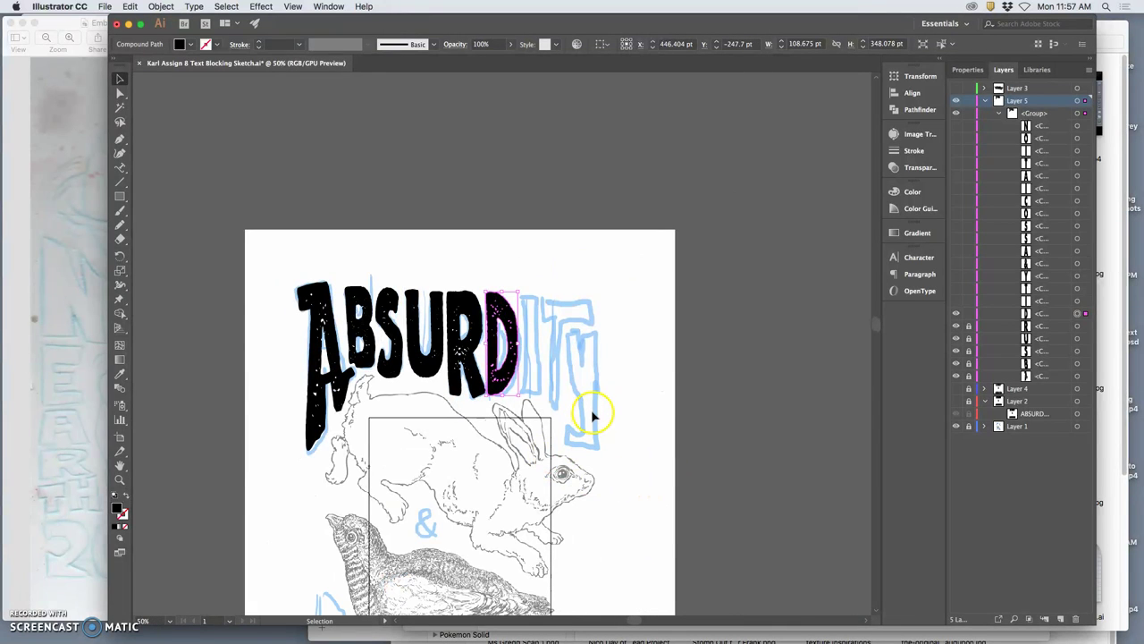
pyautogui.click(592, 414)
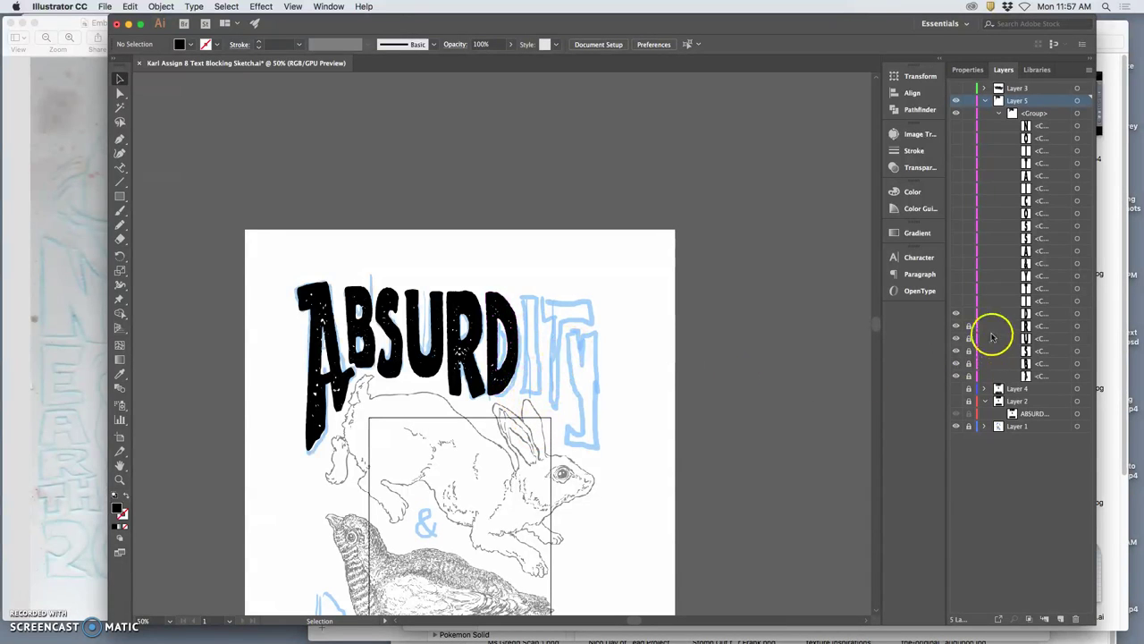
# Lock the D, show the hidden letter I, and move it onto the sketched I beside the D.
pyautogui.click(968, 313)
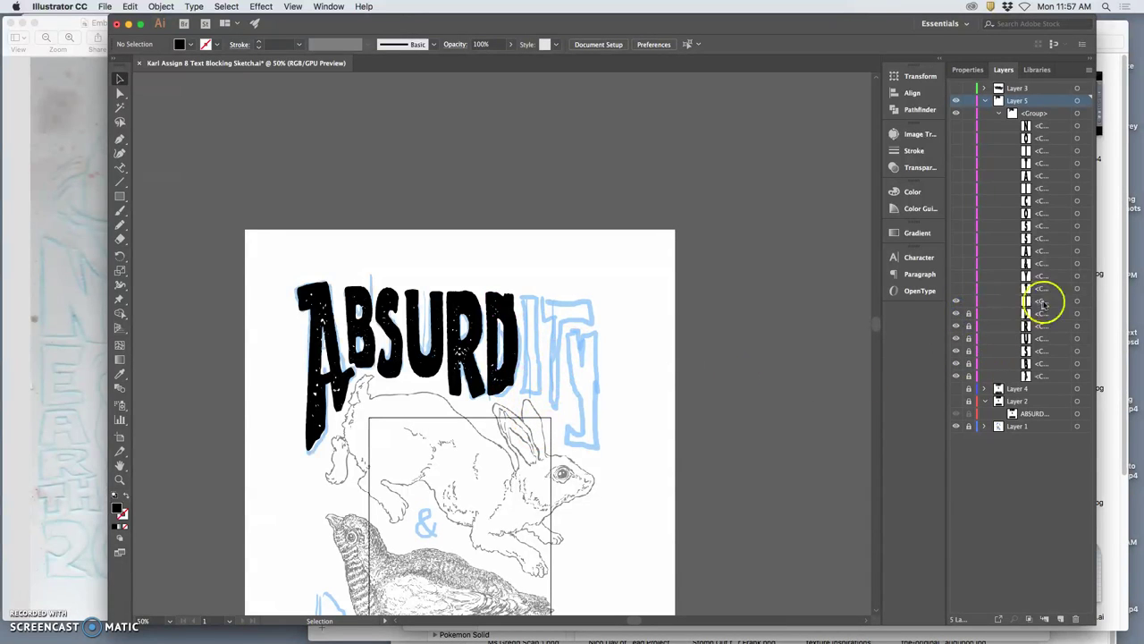
pyautogui.click(1078, 300)
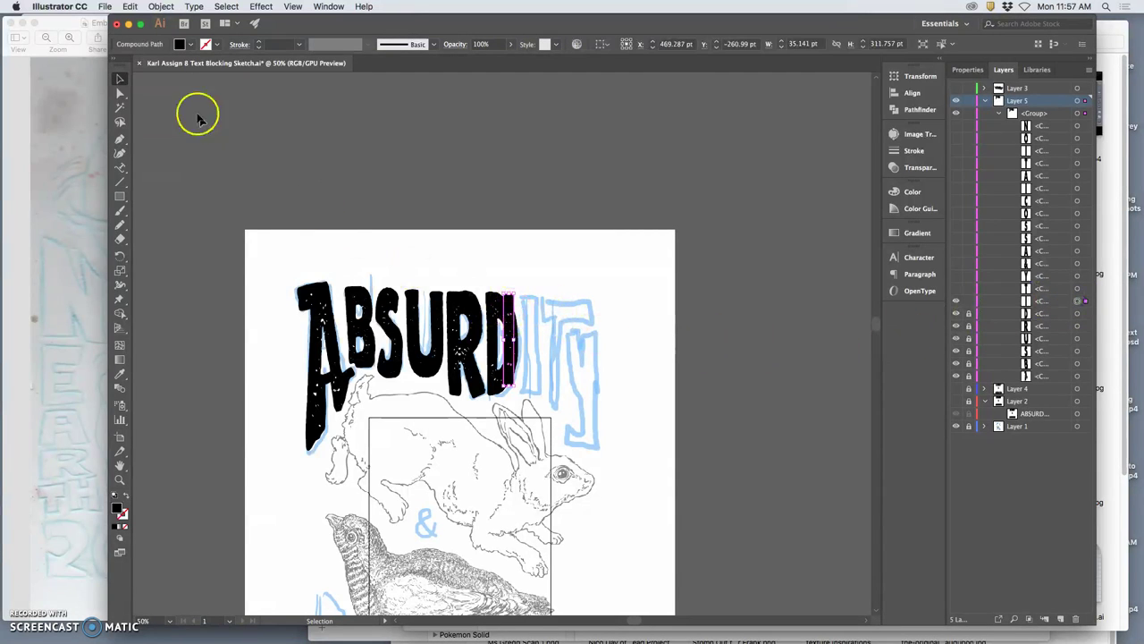
pyautogui.moveTo(508, 308); pyautogui.dragTo(534, 379)
# Redraw the I's left side and base with the Pencil tool, curving the side inward and extending the letter to the sketched baseline.
pyautogui.press('super+=')
pyautogui.press('super+=')
pyautogui.press('super+=')
pyautogui.press('super+=')
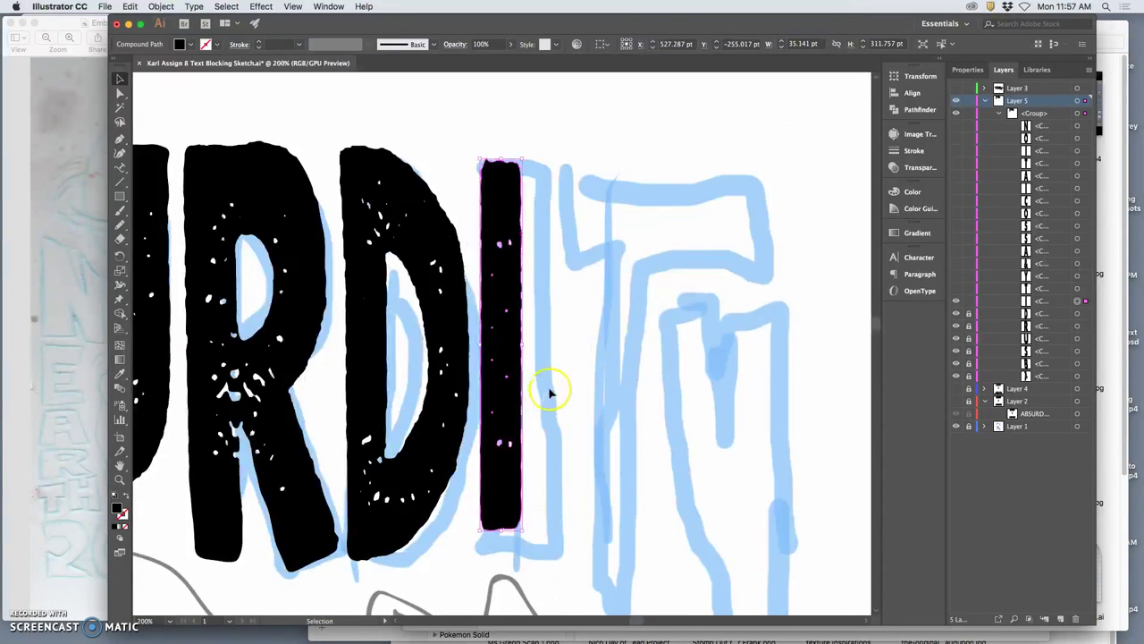
pyautogui.press('space')
pyautogui.moveTo(556, 337); pyautogui.dragTo(483, 262)
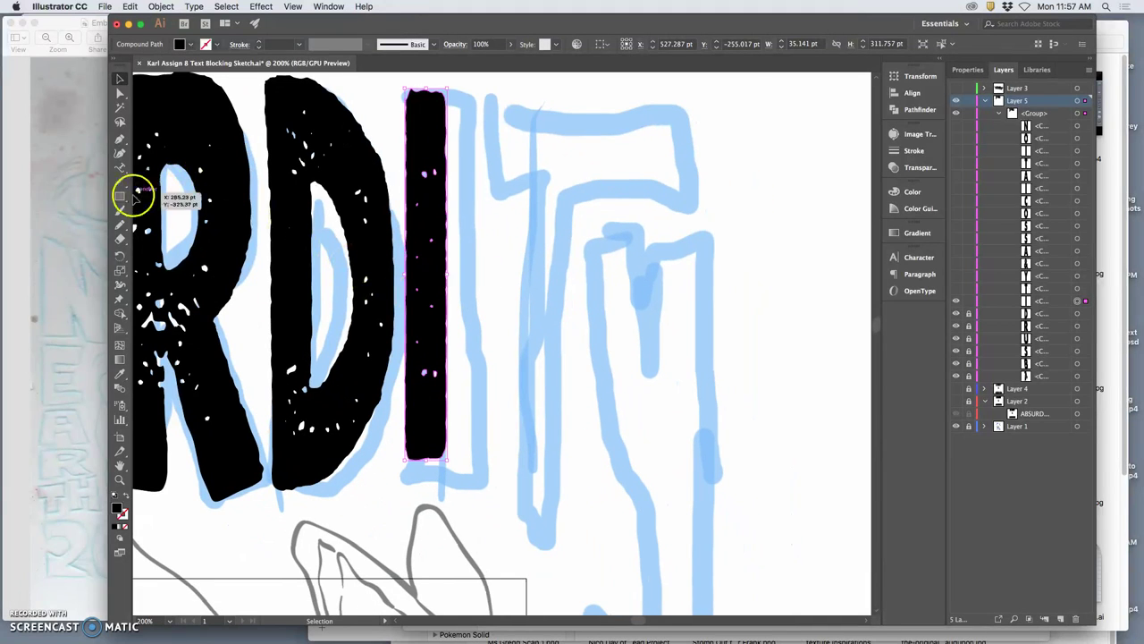
pyautogui.click(120, 230)
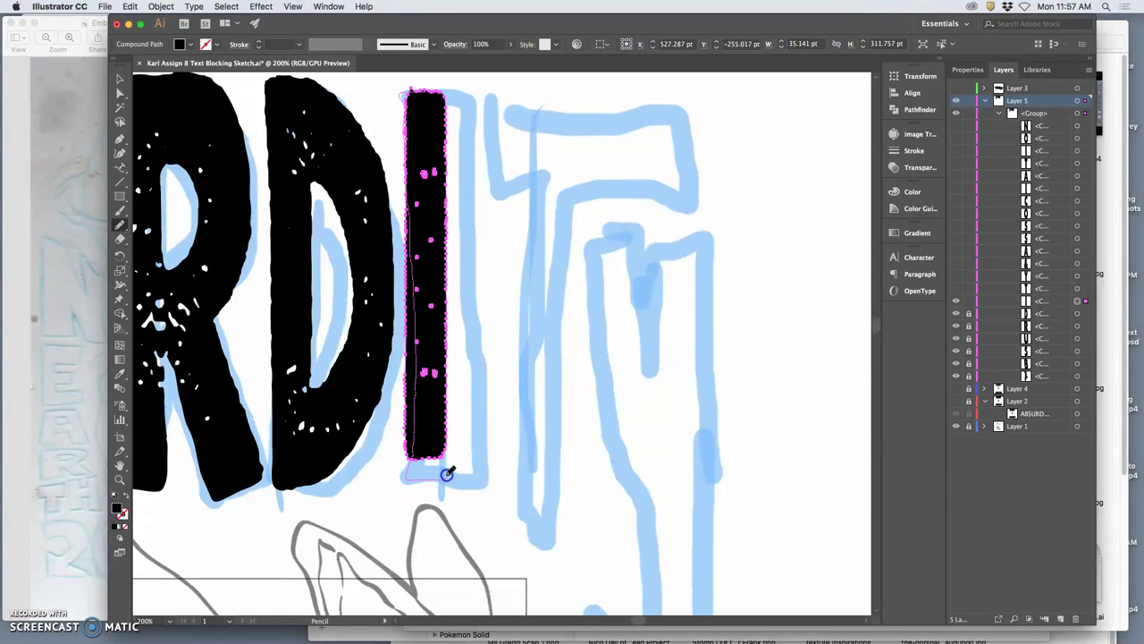
pyautogui.moveTo(446, 445); pyautogui.dragTo(445, 432)
pyautogui.moveTo(438, 131); pyautogui.dragTo(444, 101)
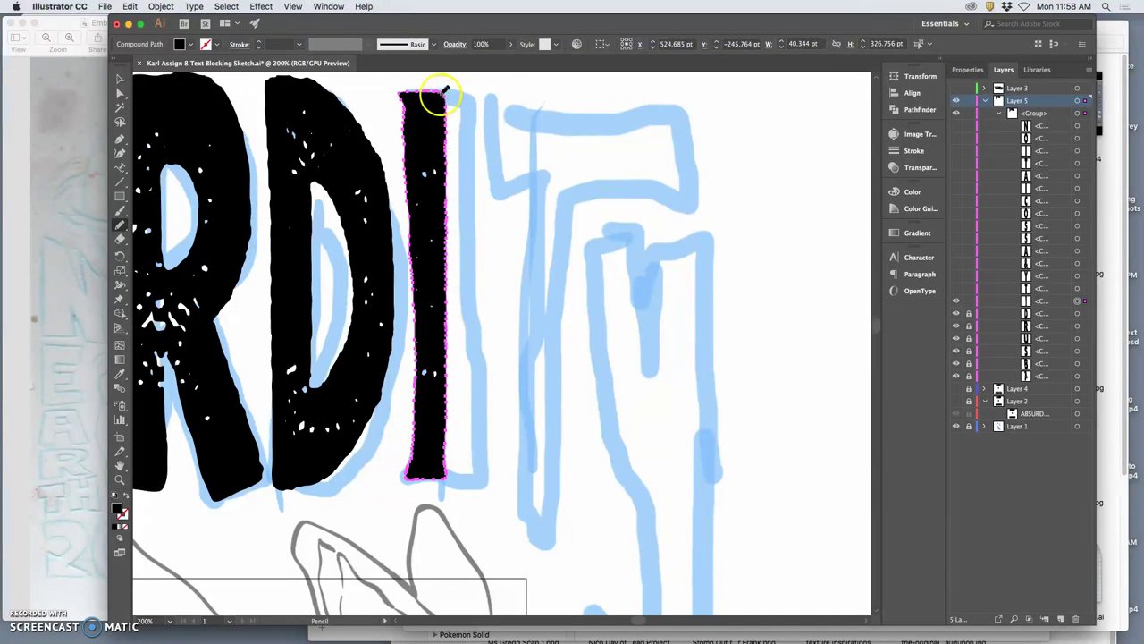
# Widen the I to about 57 pt and tilt it slightly clockwise to fit the blue sketch.
pyautogui.click(120, 79)
pyautogui.moveTo(446, 285); pyautogui.dragTo(465, 286)
pyautogui.click(453, 327)
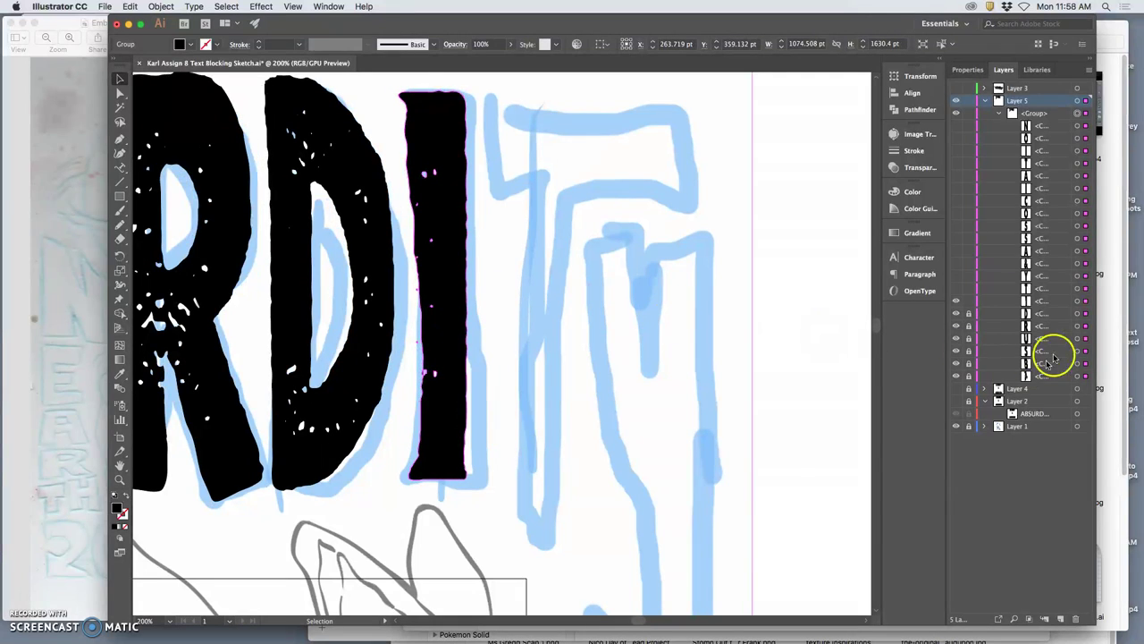
pyautogui.moveTo(434, 224); pyautogui.dragTo(440, 231)
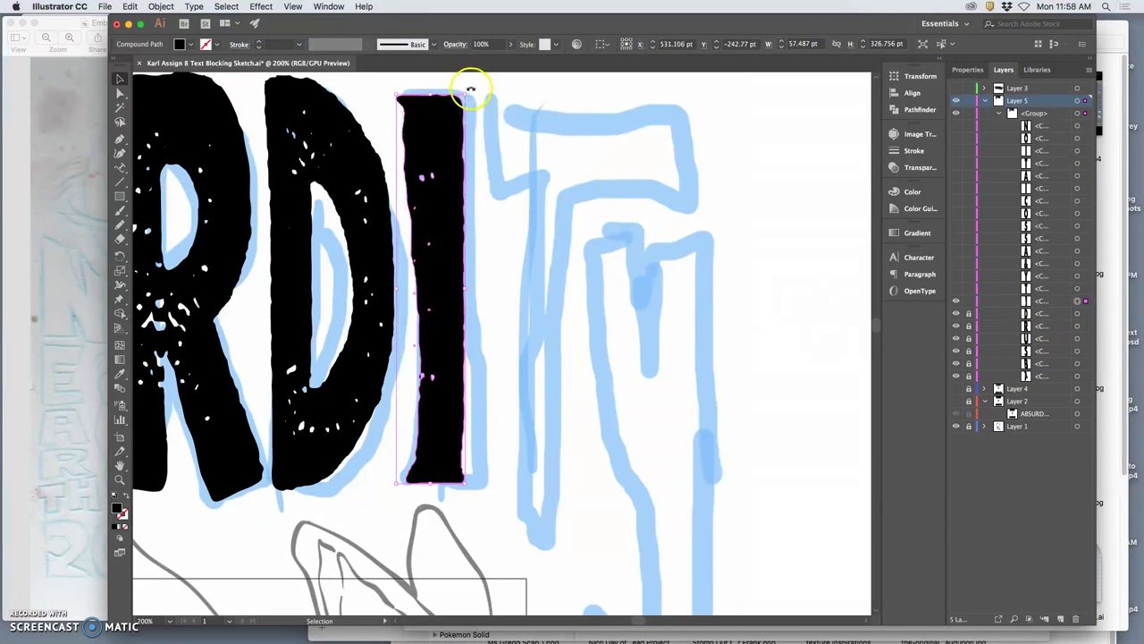
pyautogui.moveTo(470, 89); pyautogui.dragTo(435, 89)
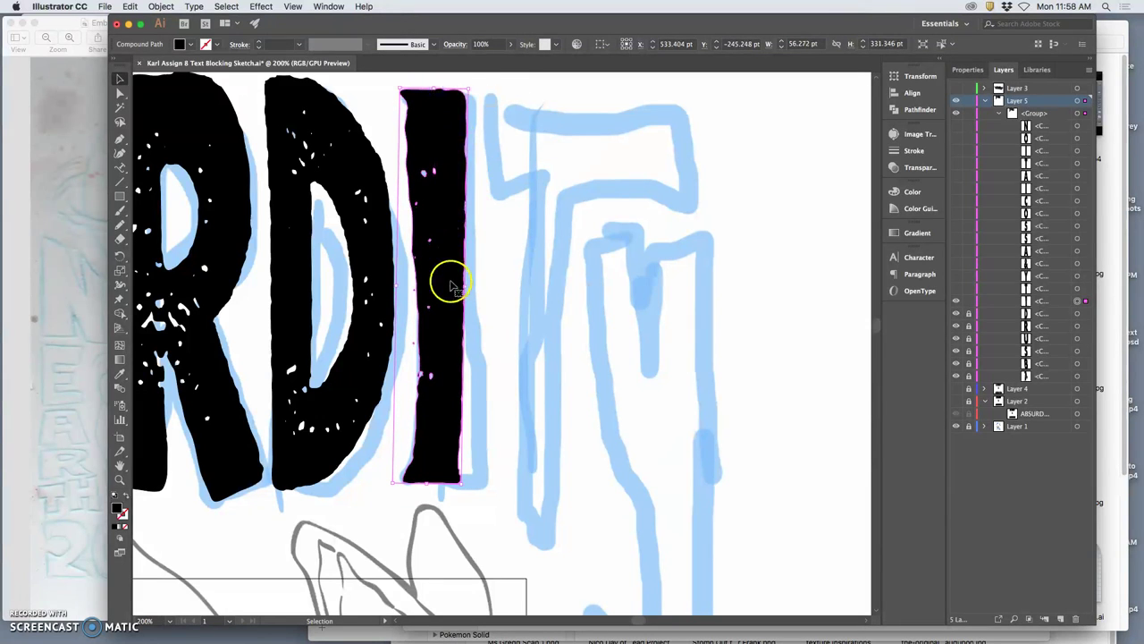
# Redraw both sides and the base of the I with the Pencil tool, giving it a narrow stem with flared ends.
pyautogui.click(119, 223)
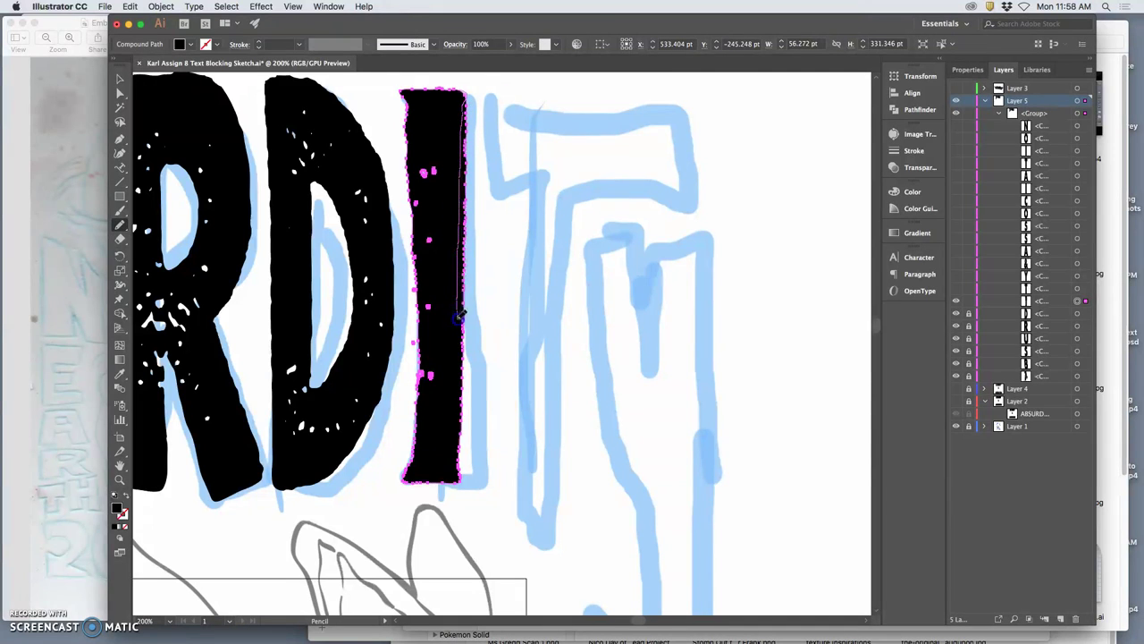
pyautogui.moveTo(457, 371); pyautogui.dragTo(457, 401)
pyautogui.moveTo(424, 481)
pyautogui.mouseDown()
pyautogui.moveTo(435, 195)
pyautogui.moveTo(411, 89)
pyautogui.mouseUp()
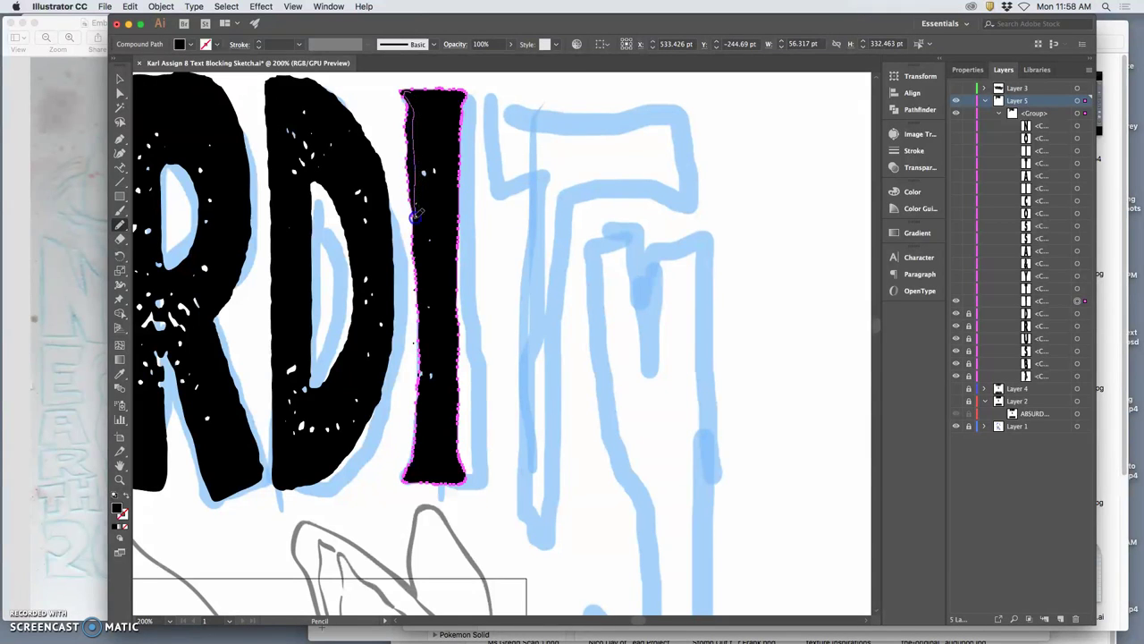
pyautogui.moveTo(417, 276); pyautogui.dragTo(421, 308)
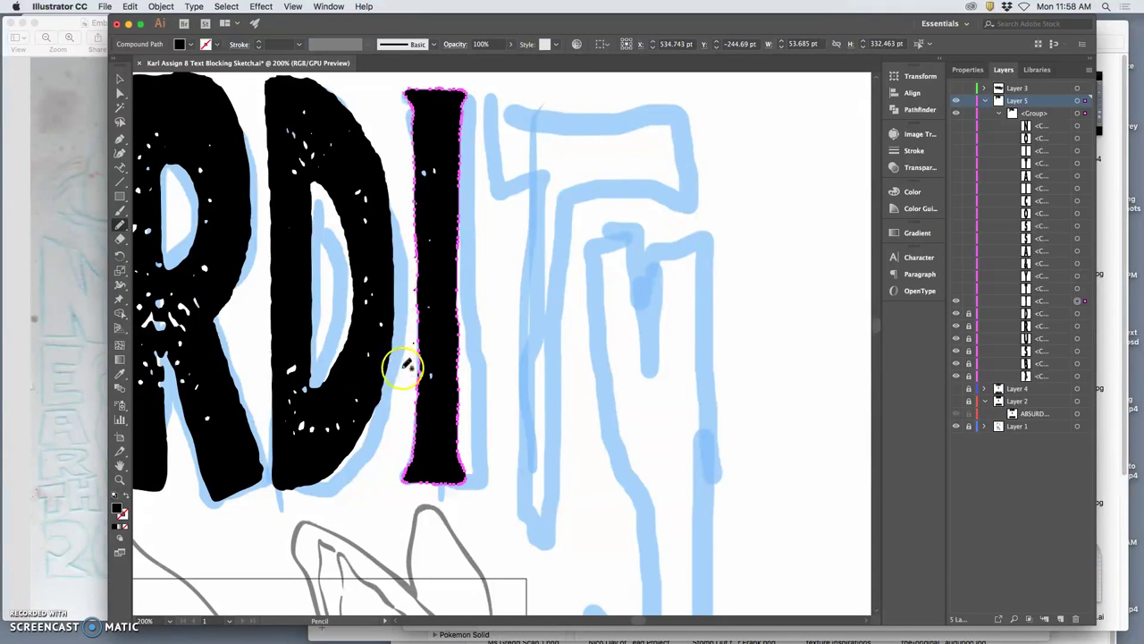
pyautogui.click(122, 78)
pyautogui.moveTo(439, 112); pyautogui.dragTo(446, 118)
pyautogui.click(122, 93)
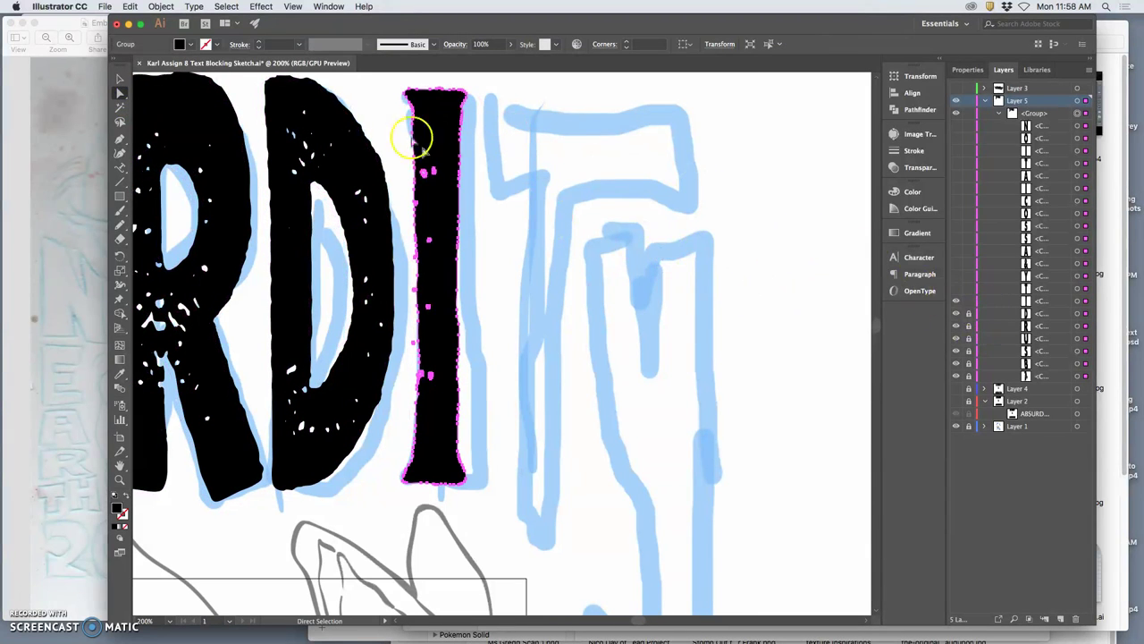
pyautogui.click(121, 121)
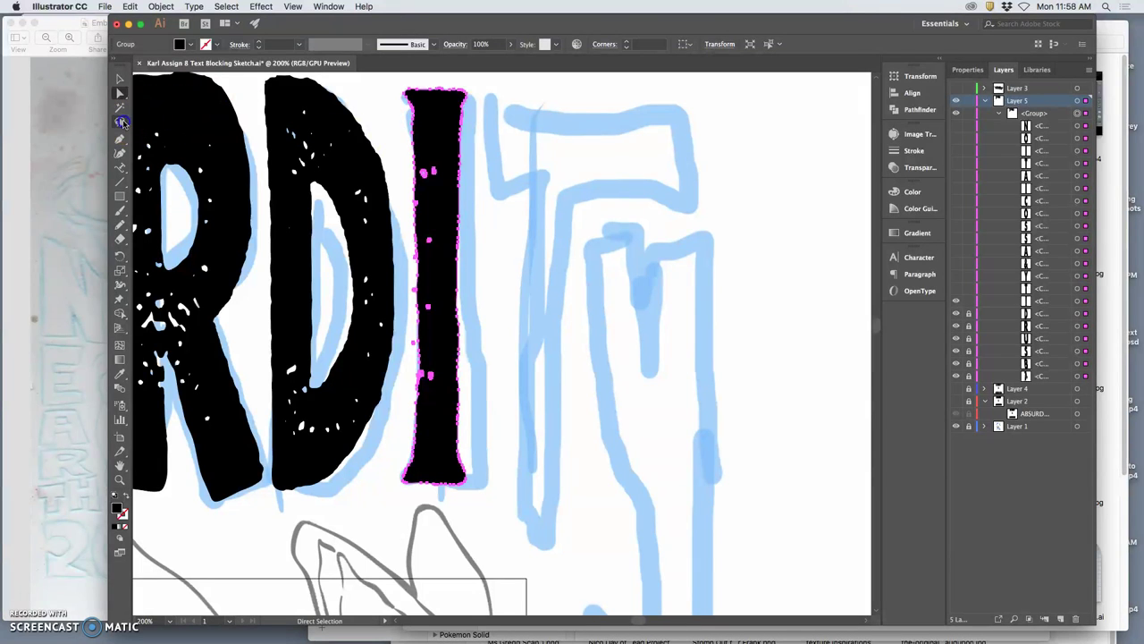
pyautogui.click(516, 98)
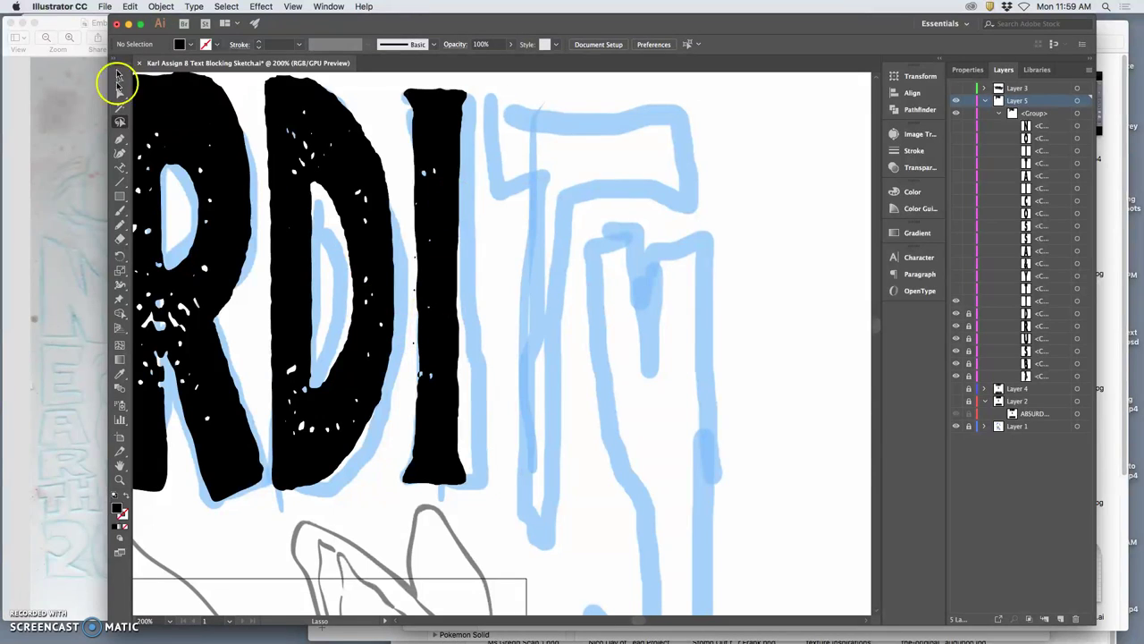
# Delete the stray specks left along the left edge of the I.
pyautogui.click(121, 95)
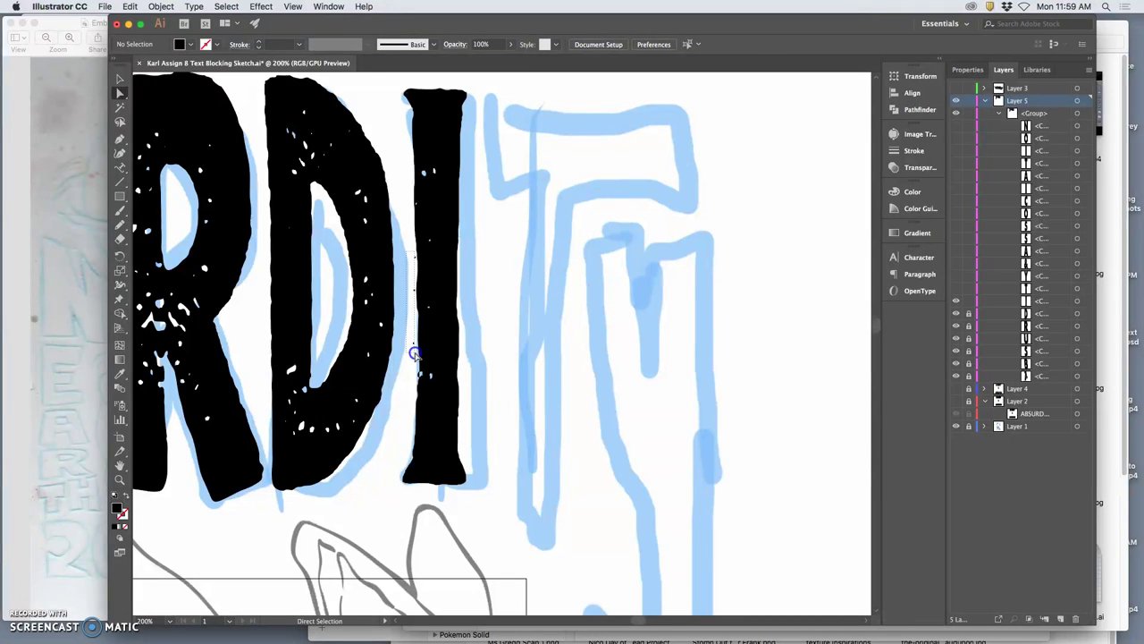
pyautogui.moveTo(415, 354); pyautogui.dragTo(415, 356)
pyautogui.press('Delete')
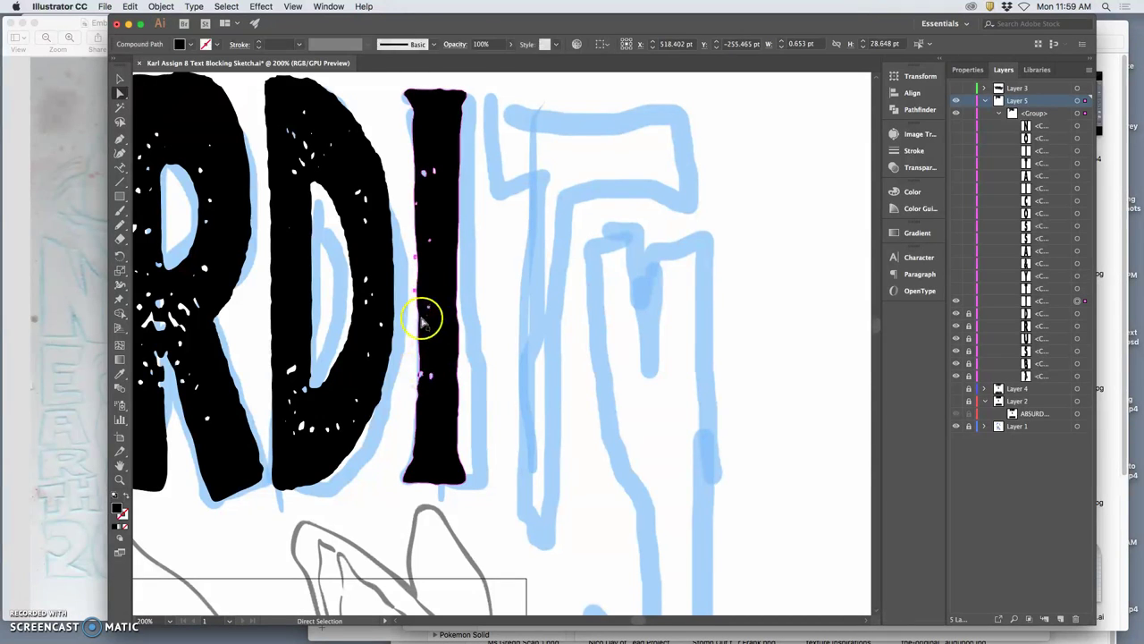
pyautogui.click(425, 311)
pyautogui.click(352, 212)
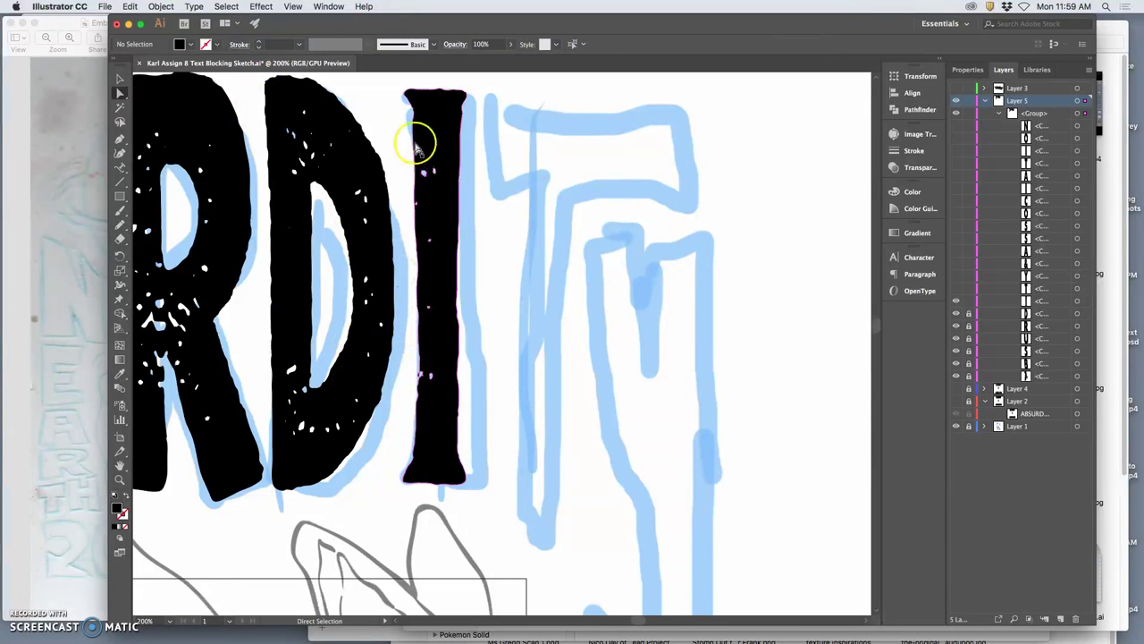
# Retouch the left edge of the I's stem with short Pencil tool strokes.
pyautogui.press('super+minus')
pyautogui.press('super+minus')
pyautogui.press('super+minus')
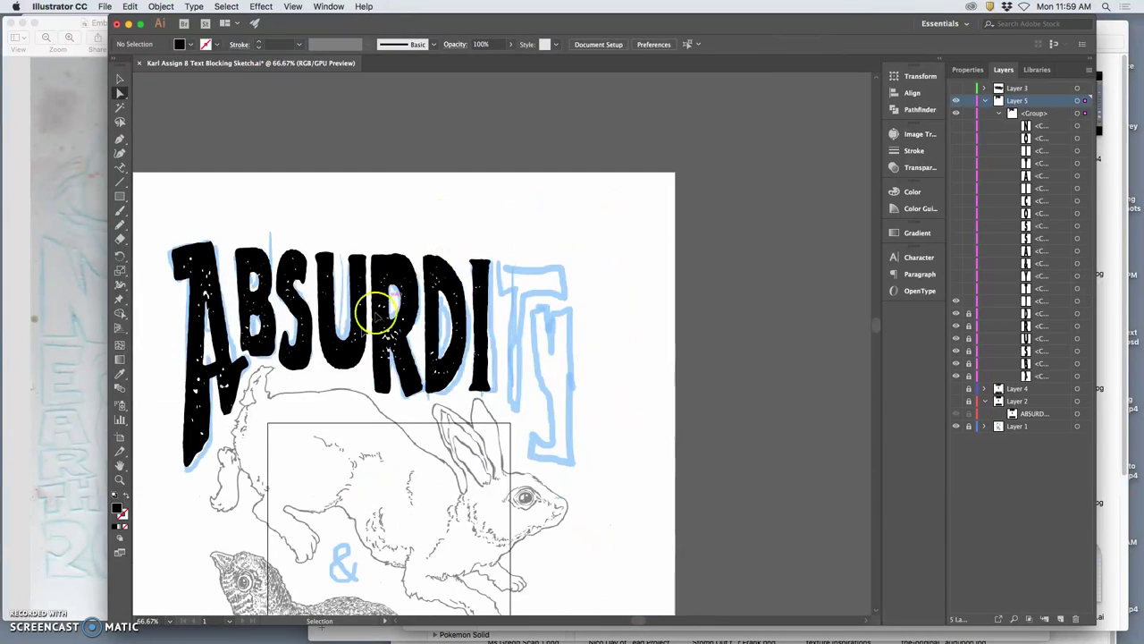
pyautogui.press('super+plus')
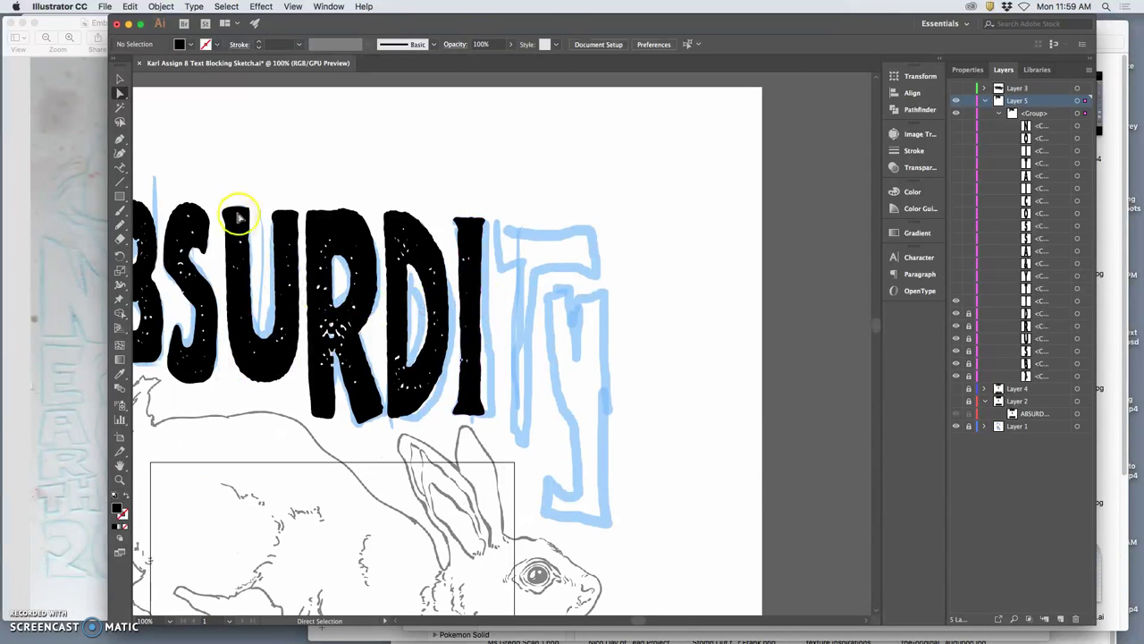
pyautogui.press('super+plus')
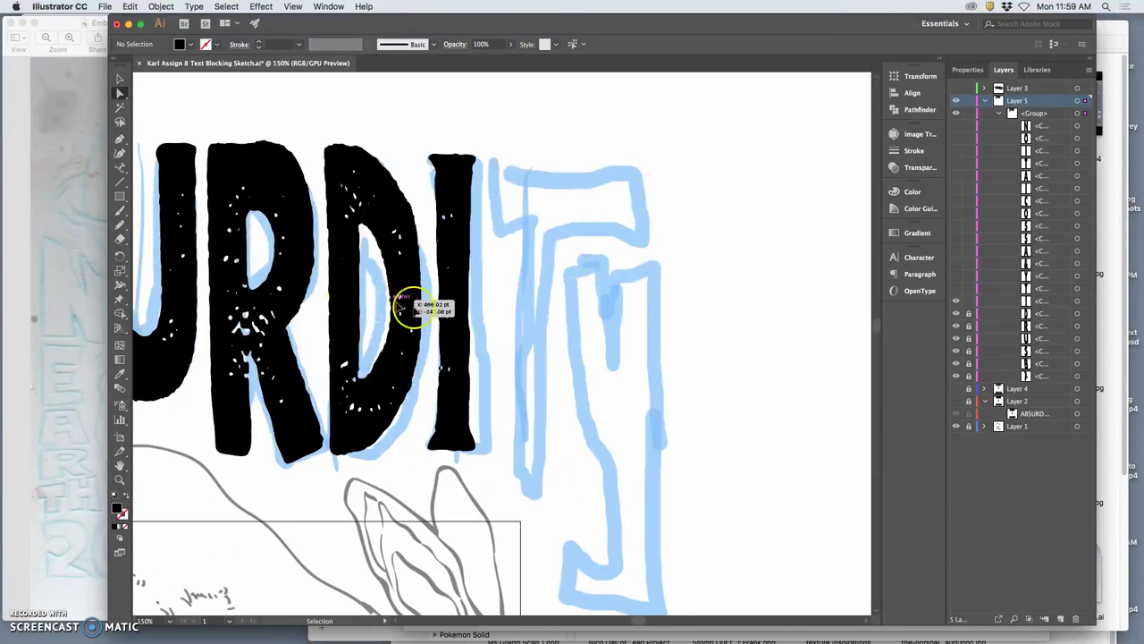
pyautogui.press('super+plus')
pyautogui.press('super+plus')
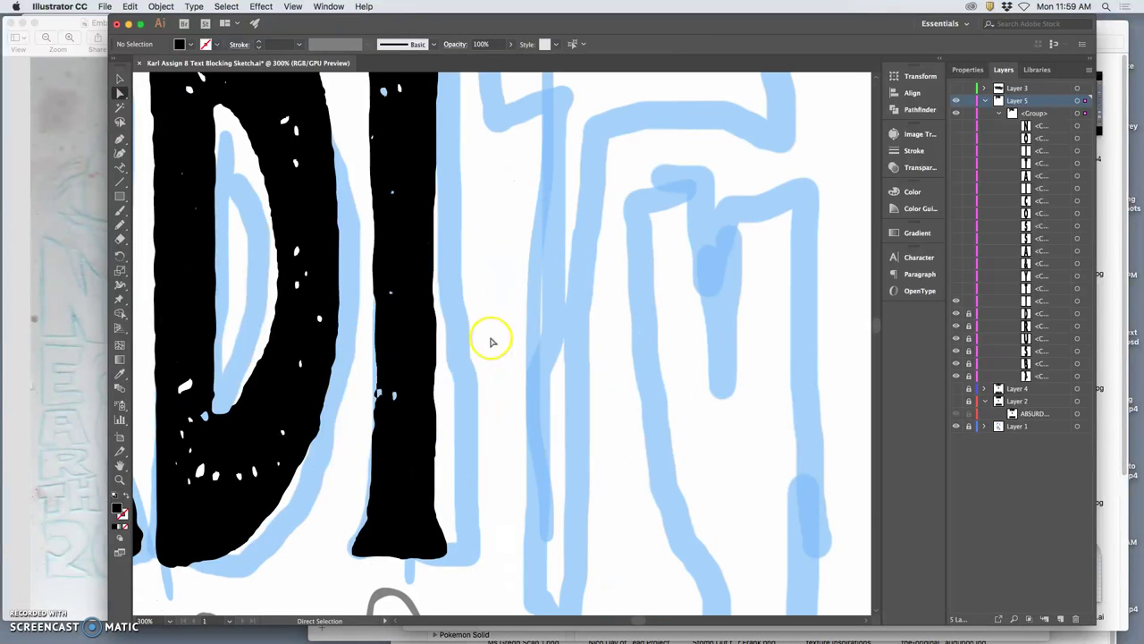
pyautogui.click(393, 368)
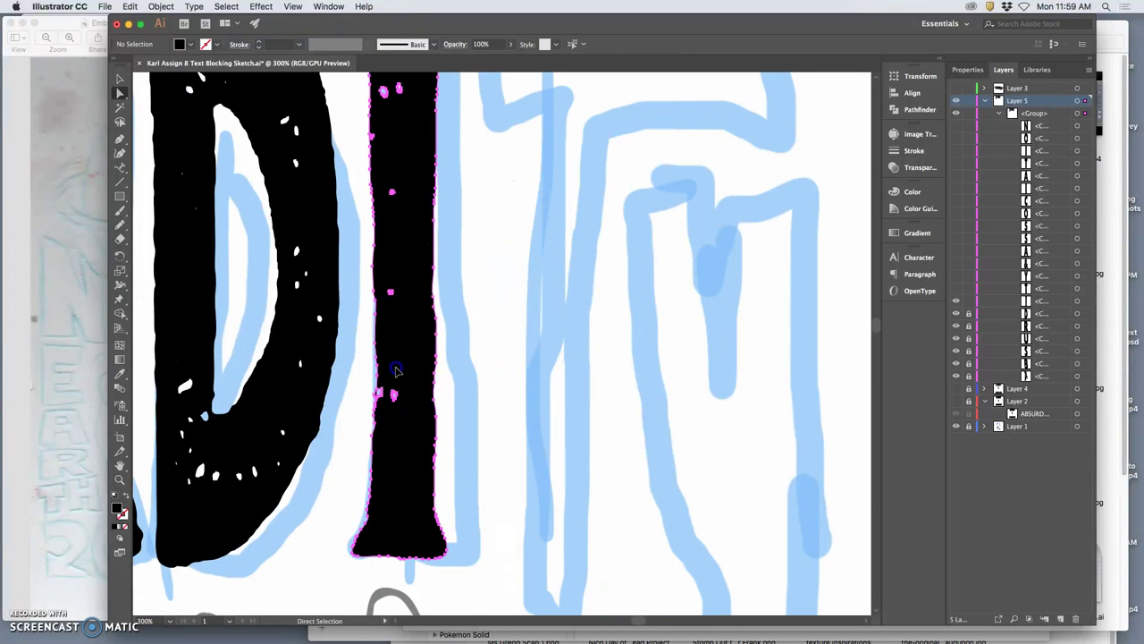
pyautogui.click(121, 226)
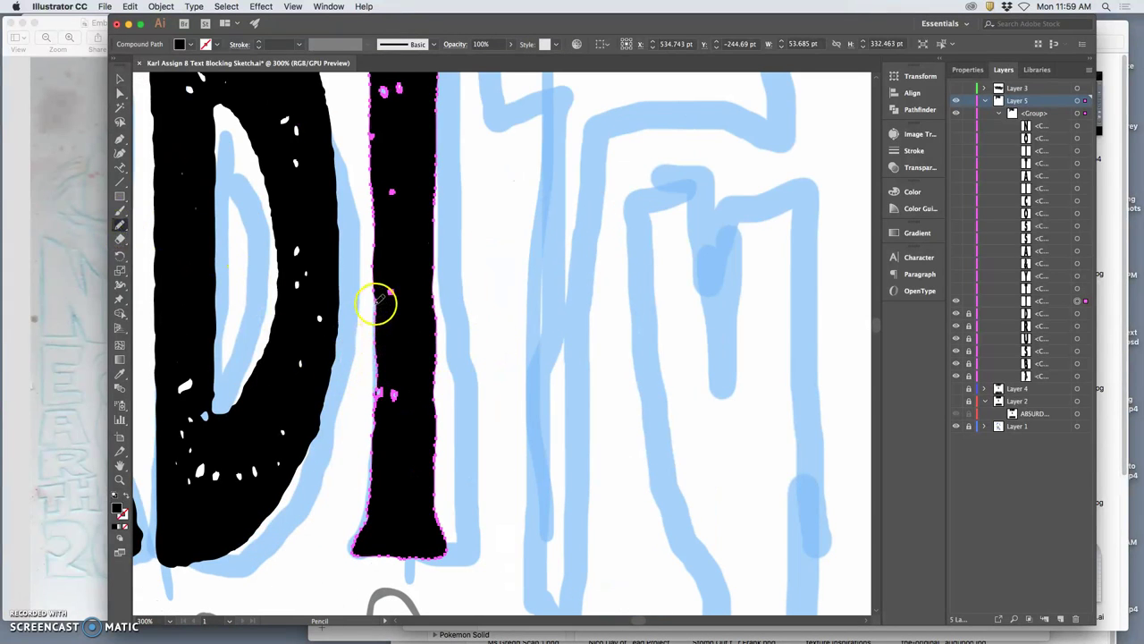
pyautogui.moveTo(377, 304); pyautogui.dragTo(377, 317)
pyautogui.moveTo(374, 421); pyautogui.dragTo(376, 426)
pyautogui.press('space')
pyautogui.moveTo(472, 234); pyautogui.dragTo(433, 320)
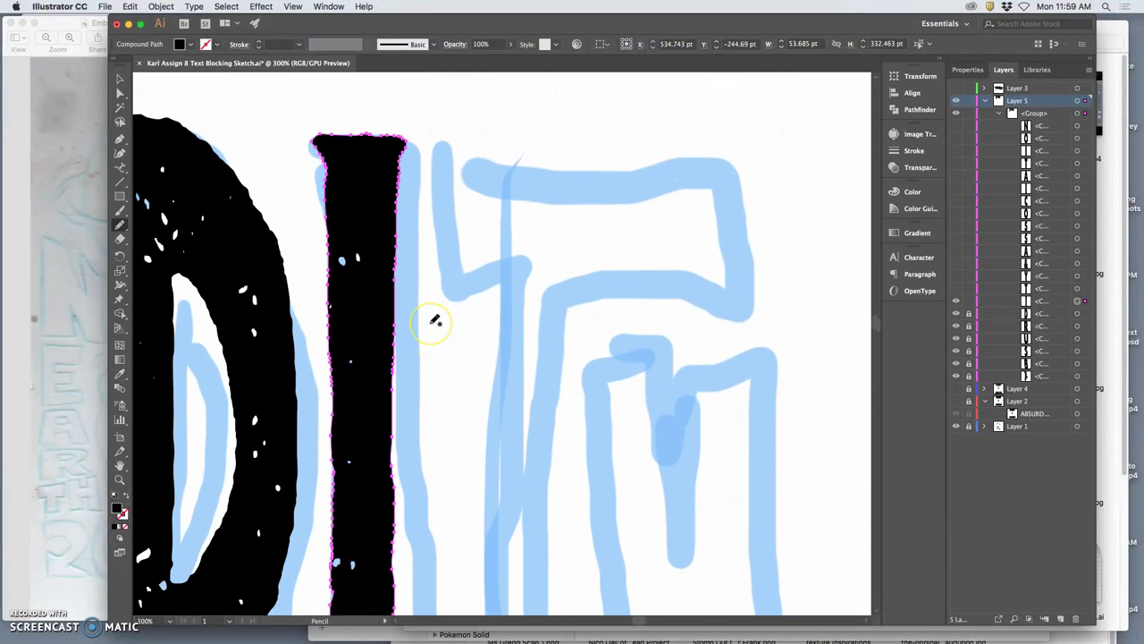
# Erase two narrow horizontal gaps across the I, one under its flared cap and one partway down the stem.
pyautogui.press('super+minus')
pyautogui.click(606, 309)
pyautogui.press('super+minus')
pyautogui.press('super+minus')
pyautogui.press('super+minus')
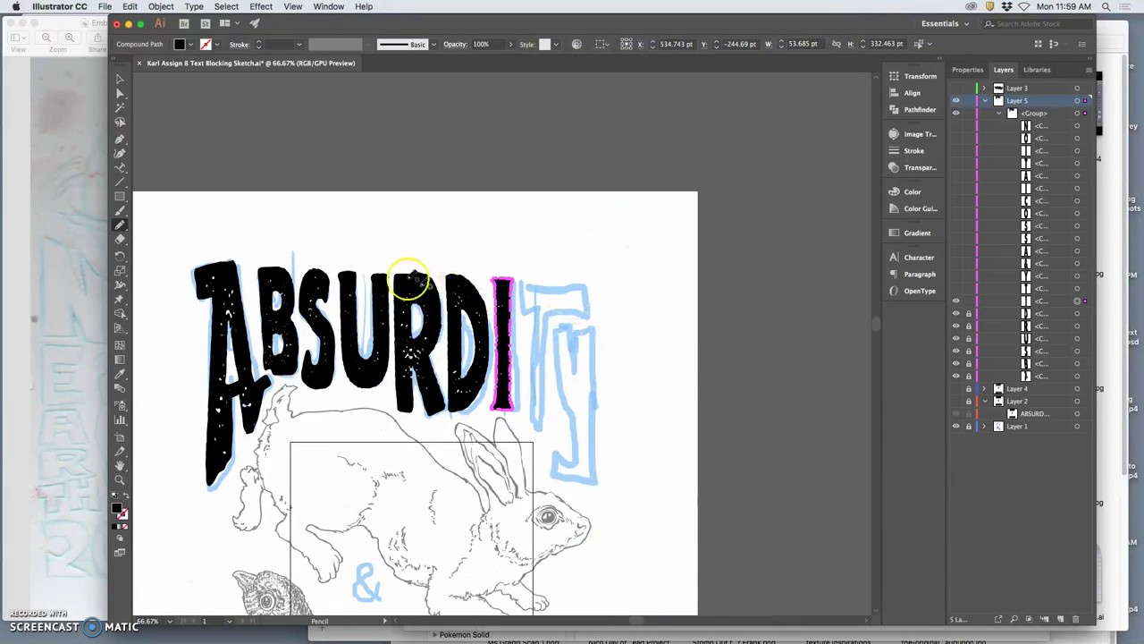
pyautogui.click(967, 300)
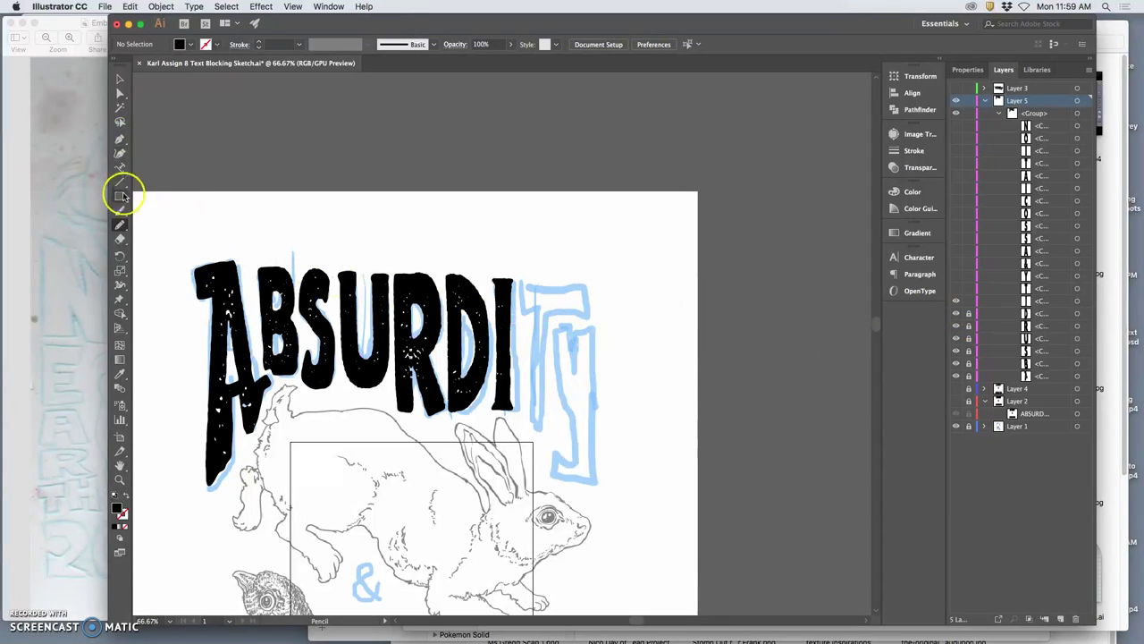
pyautogui.click(121, 241)
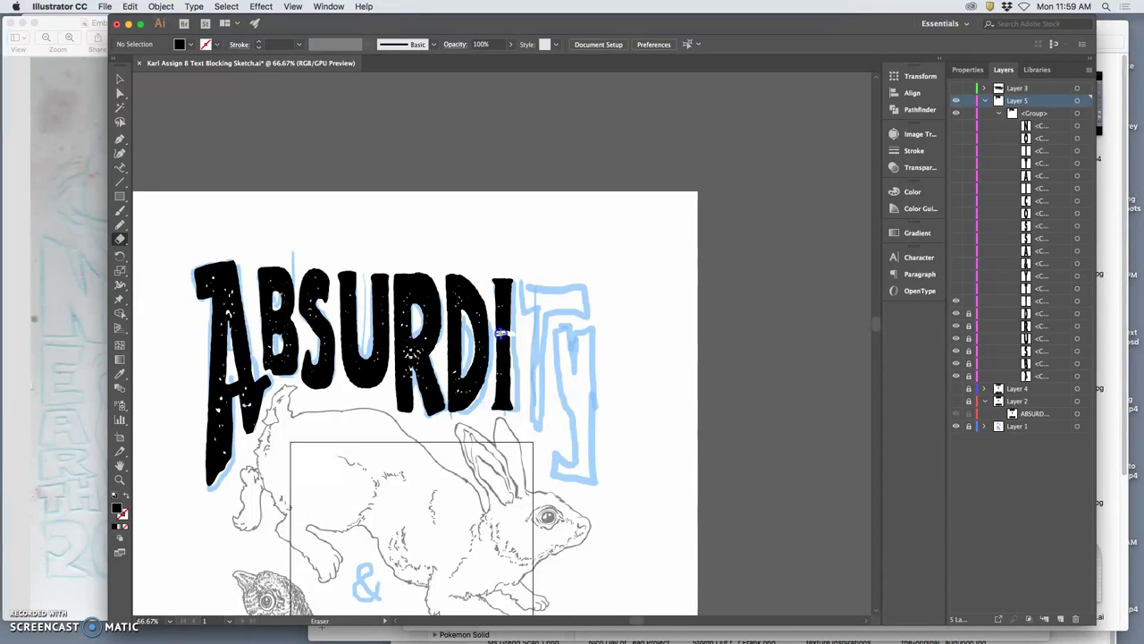
pyautogui.moveTo(512, 335); pyautogui.dragTo(523, 322)
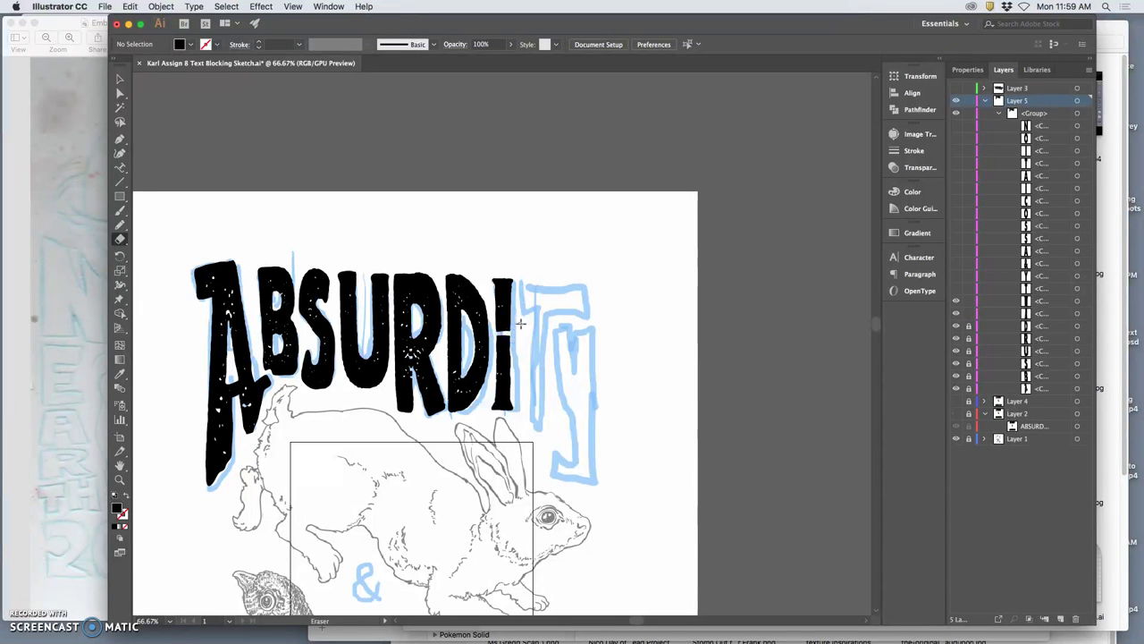
pyautogui.press('super+equal')
pyautogui.press('super+equal')
pyautogui.press('super+equal')
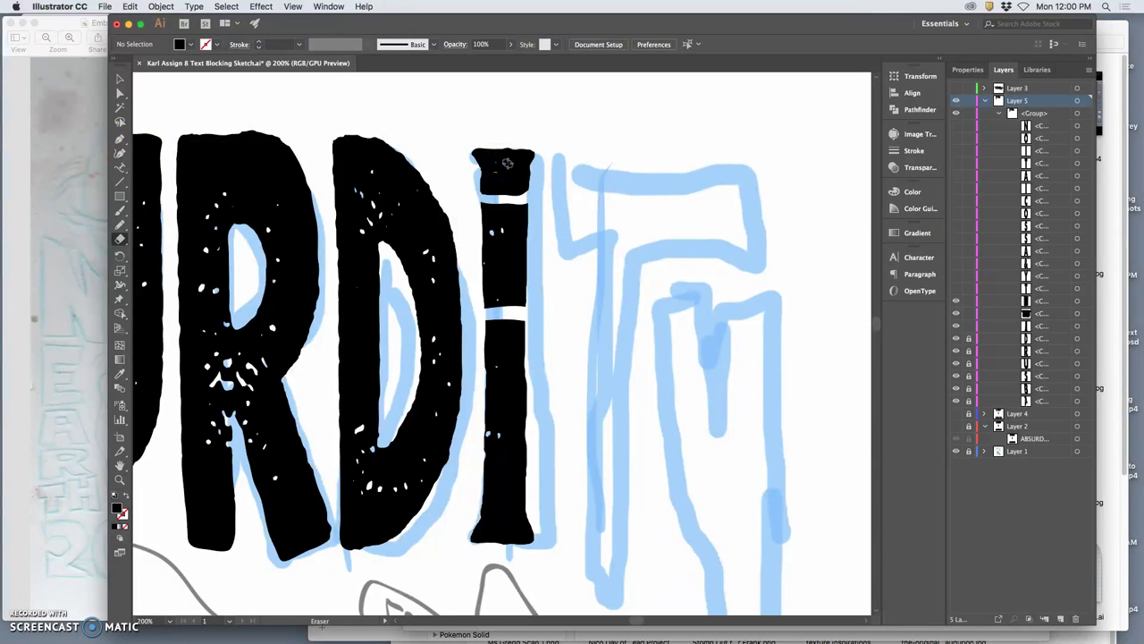
# Dab a few specks of texture into the I with the Eraser and delete the segment between the two gaps.
pyautogui.click(495, 173)
pyautogui.click(122, 94)
pyautogui.click(506, 254)
pyautogui.press('Delete')
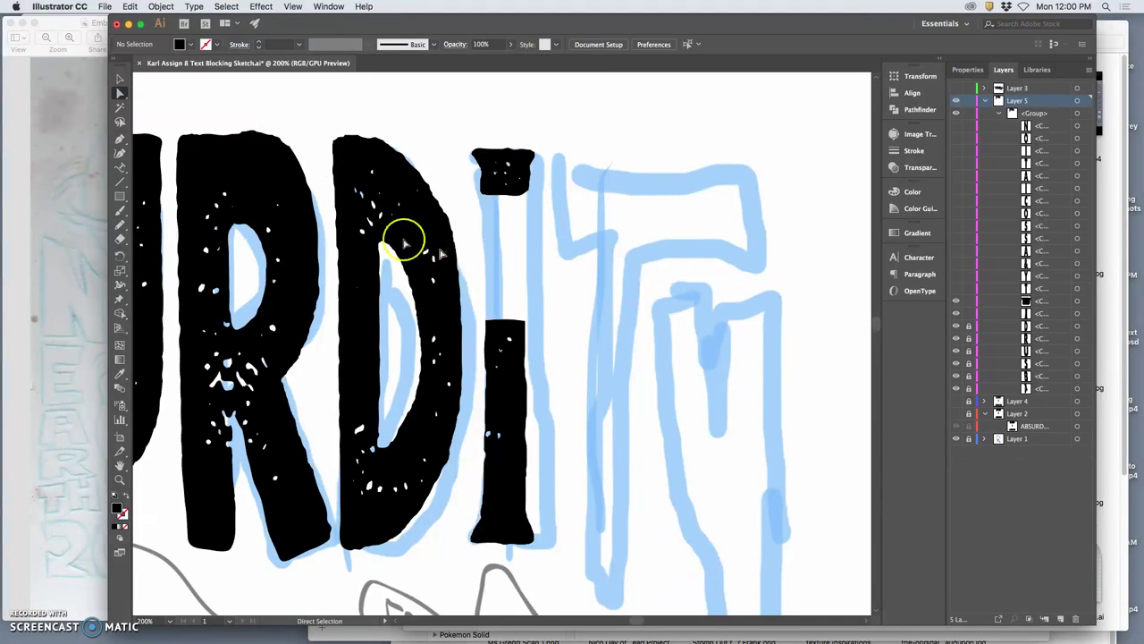
# Move the I's flared cap down to sit just above the remaining stem, leaving a narrow gap.
pyautogui.click(120, 122)
pyautogui.click(507, 142)
pyautogui.moveTo(470, 146)
pyautogui.mouseDown()
pyautogui.moveTo(488, 204)
pyautogui.moveTo(523, 207)
pyautogui.moveTo(540, 175)
pyautogui.moveTo(523, 136)
pyautogui.mouseUp()
pyautogui.click(119, 78)
pyautogui.moveTo(502, 177)
pyautogui.mouseDown()
pyautogui.moveTo(519, 158)
pyautogui.moveTo(527, 276)
pyautogui.mouseUp()
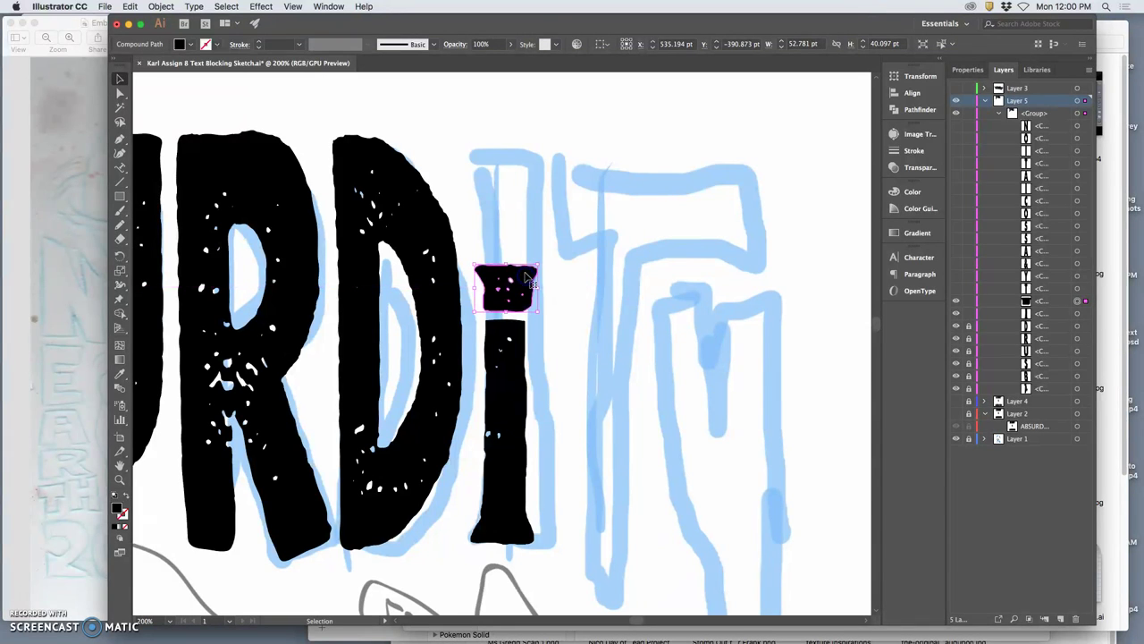
pyautogui.click(485, 362)
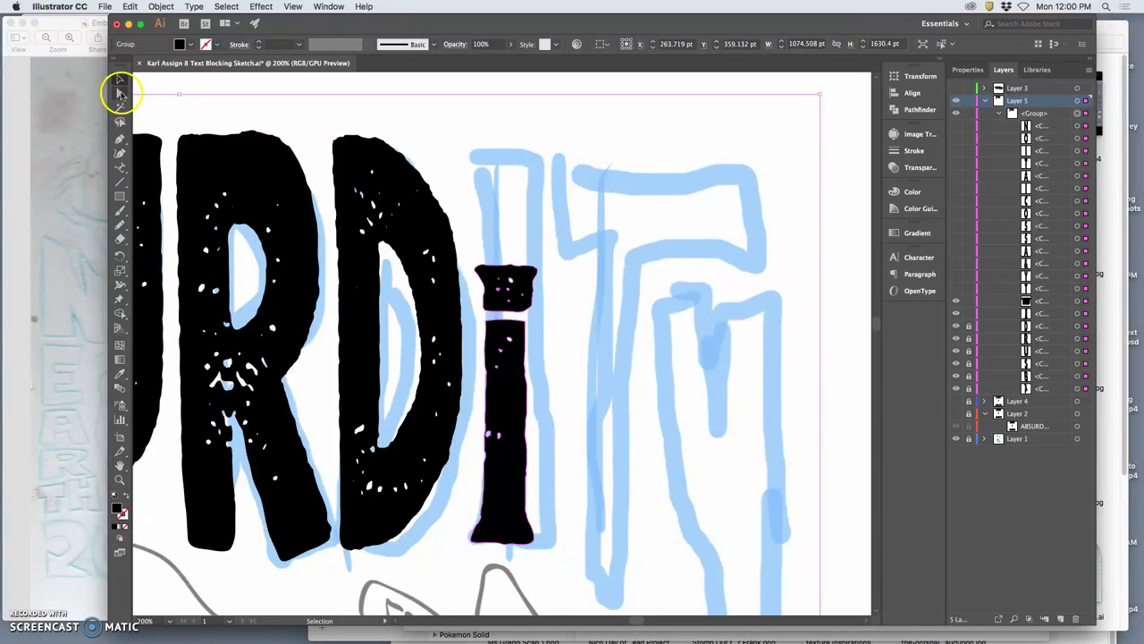
pyautogui.click(119, 93)
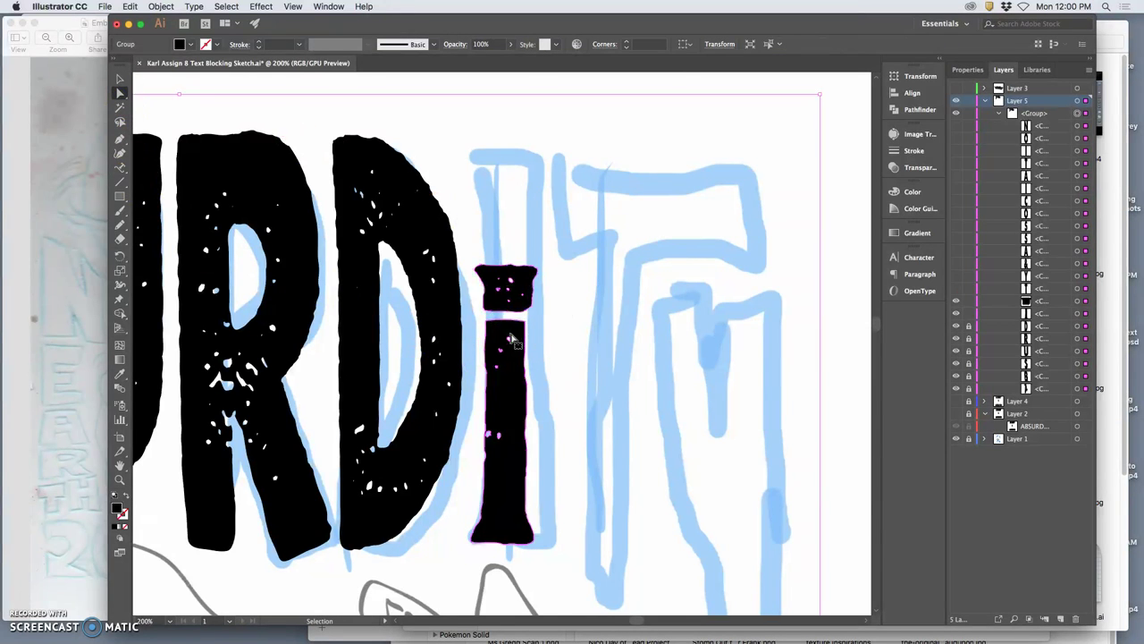
pyautogui.press('super+equal')
pyautogui.press('super+equal')
pyautogui.press('super+equal')
pyautogui.press('space')
pyautogui.moveTo(540, 239)
pyautogui.mouseDown()
pyautogui.moveTo(501, 441)
pyautogui.moveTo(506, 483)
pyautogui.mouseUp()
pyautogui.moveTo(563, 152)
pyautogui.mouseDown()
pyautogui.moveTo(506, 370)
pyautogui.moveTo(470, 581)
pyautogui.mouseUp()
pyautogui.scroll(10, 560, 192)
pyautogui.press('super+0')
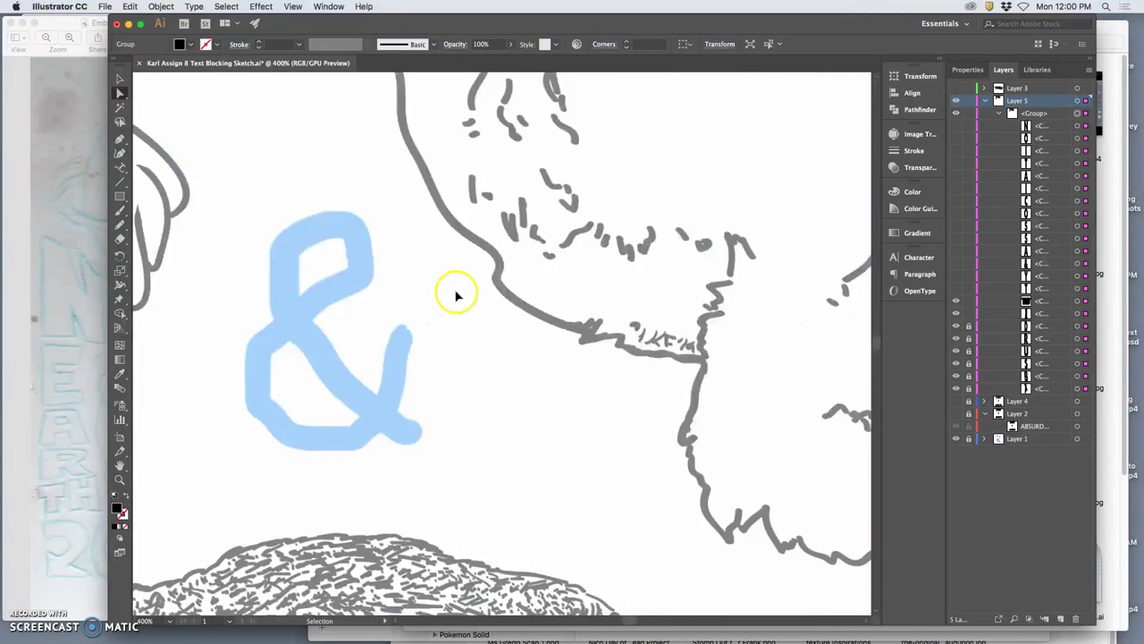
pyautogui.moveTo(605, 168); pyautogui.dragTo(486, 325)
pyautogui.press('super+=')
pyautogui.press('super+=')
pyautogui.press('super+=')
pyautogui.press('super+=')
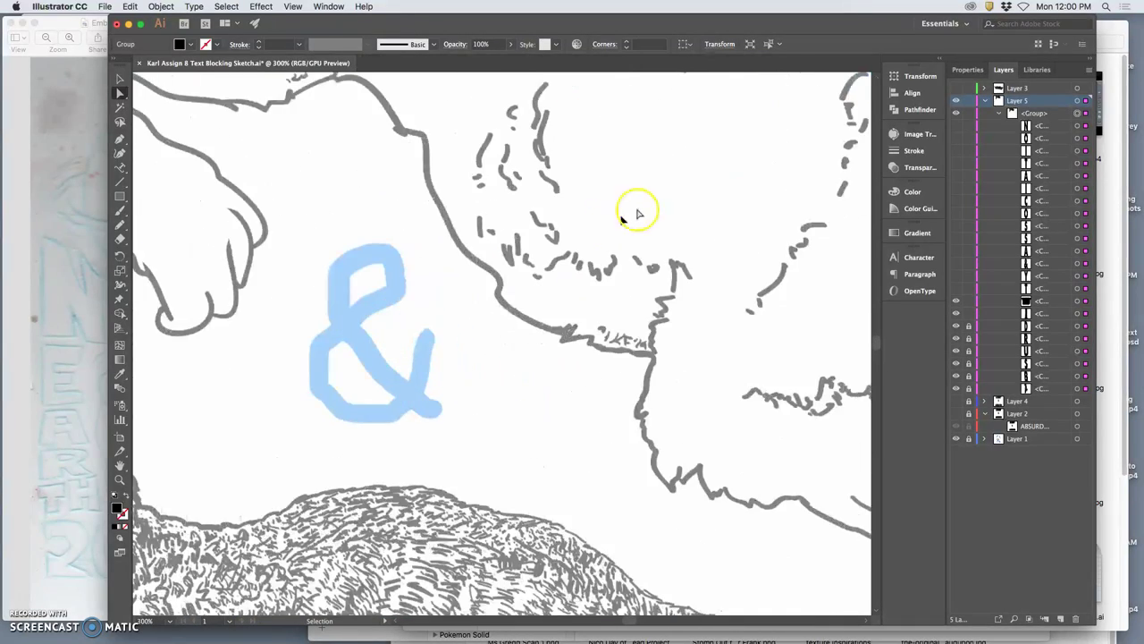
pyautogui.moveTo(689, 145); pyautogui.dragTo(477, 427)
pyautogui.moveTo(650, 185); pyautogui.dragTo(435, 471)
pyautogui.scroll(10, 436, 471)
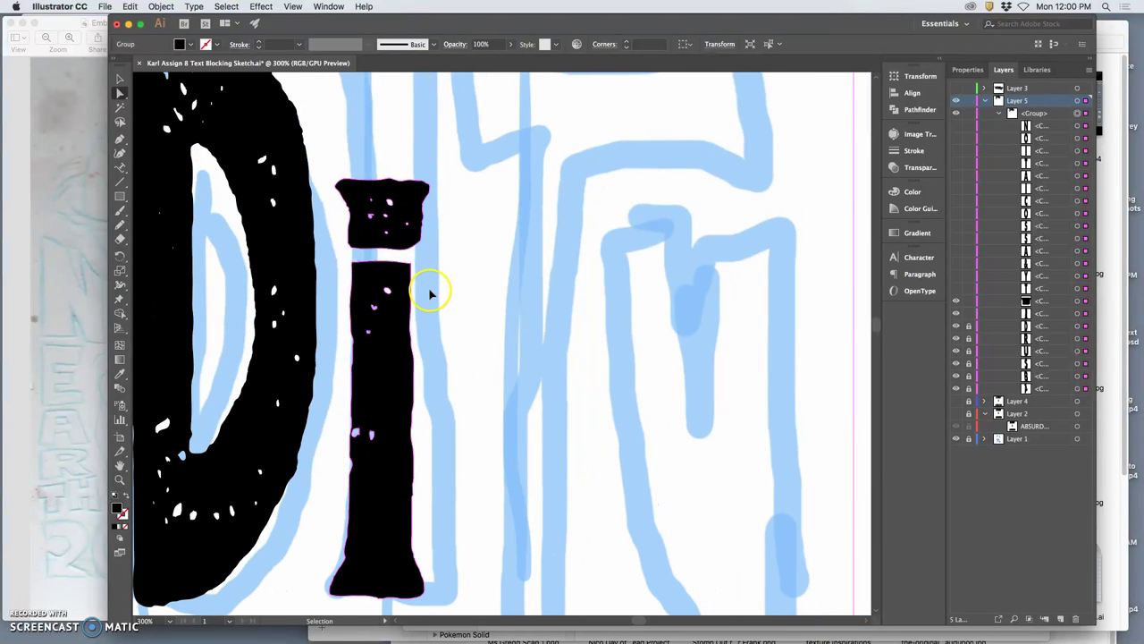
# Trim the flare from the left side of the I's cap with the Pencil tool.
pyautogui.click(120, 120)
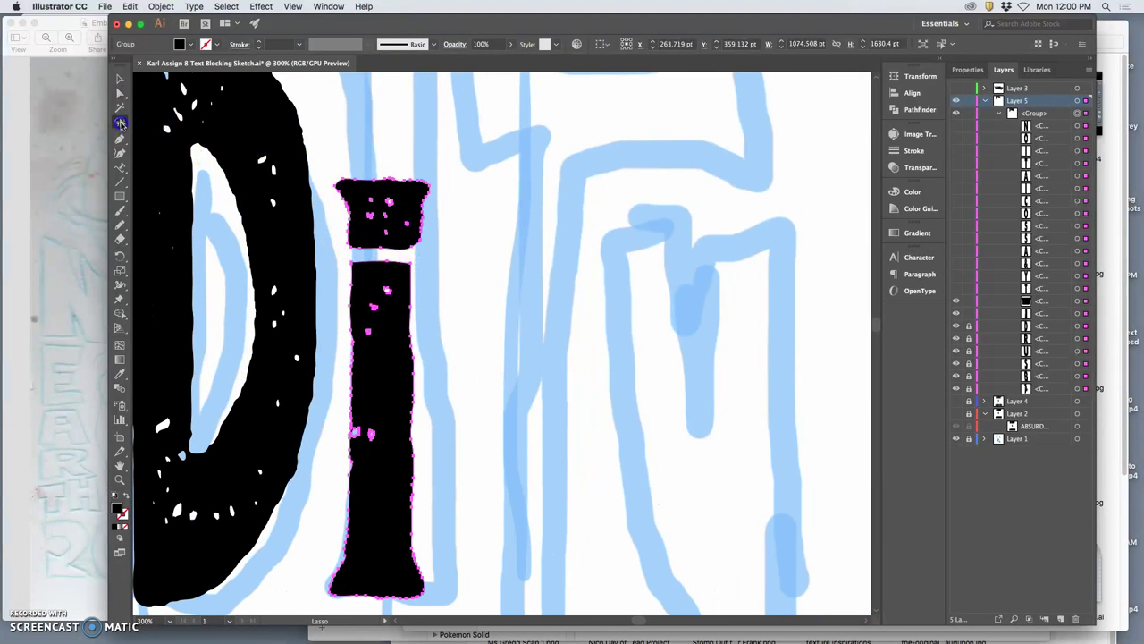
pyautogui.click(370, 256)
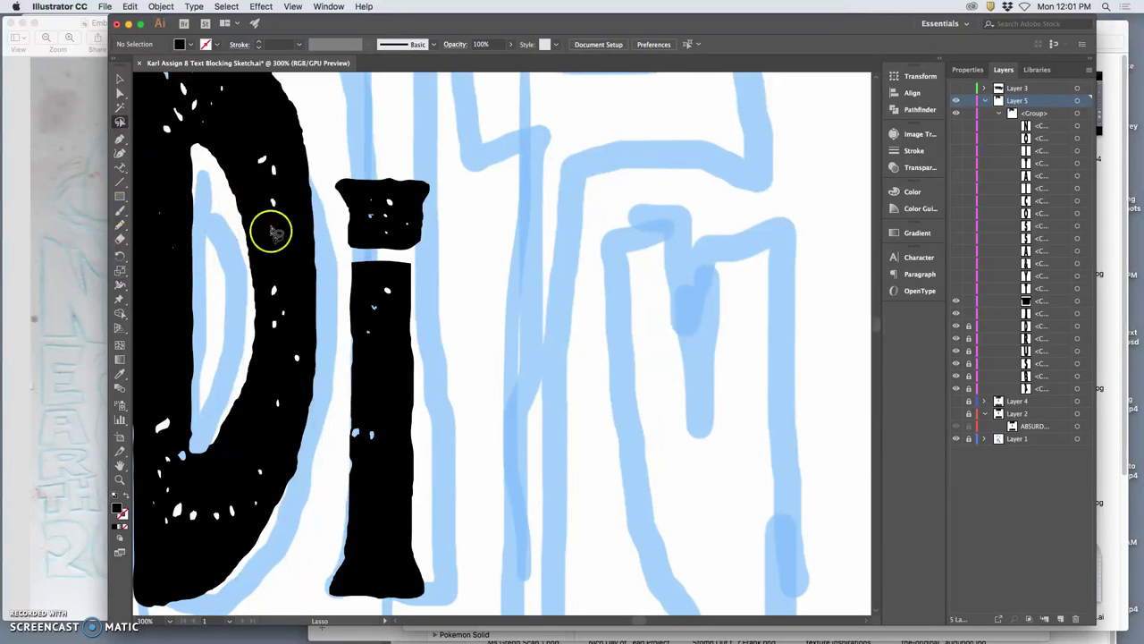
pyautogui.click(122, 225)
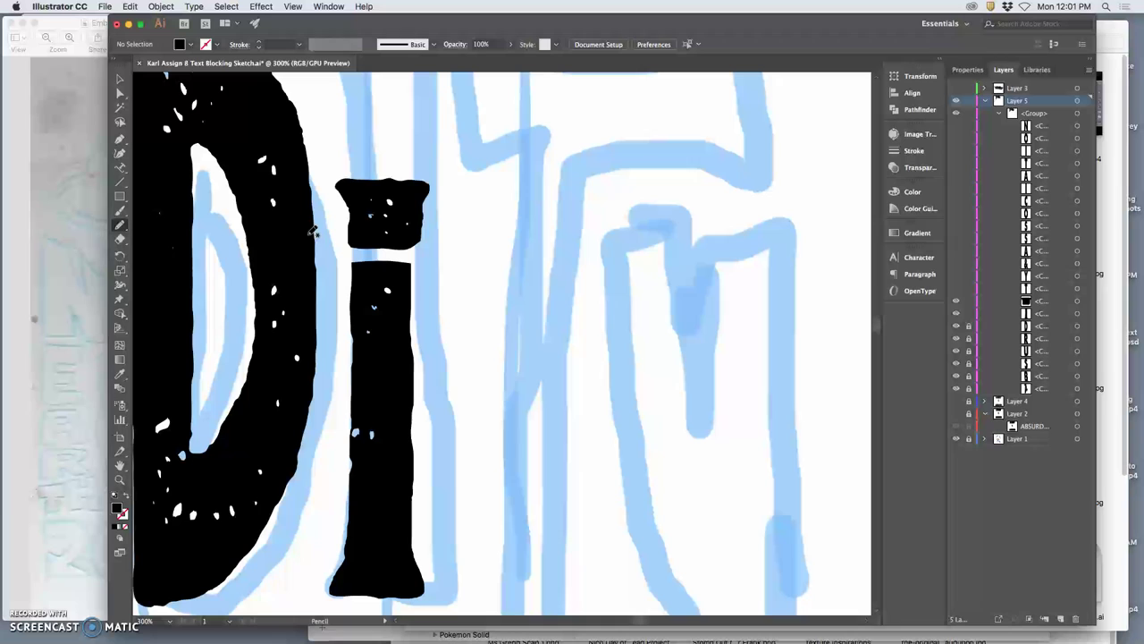
pyautogui.keyDown('super'); pyautogui.click(374, 192); pyautogui.keyUp('super')
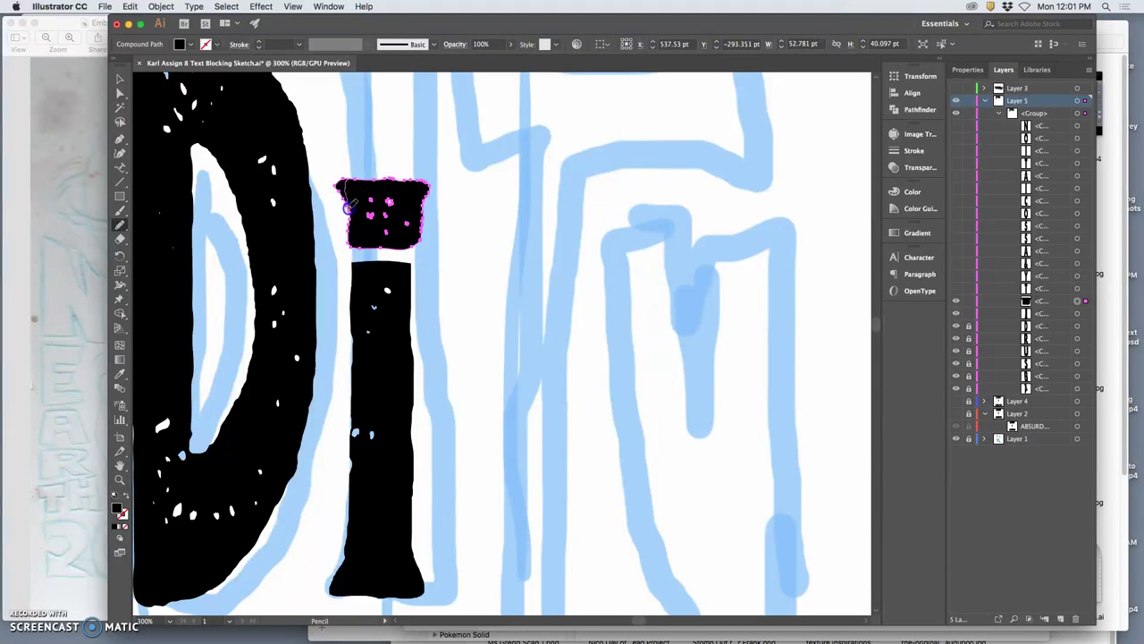
pyautogui.keyDown('super'); pyautogui.click(363, 269); pyautogui.keyUp('super')
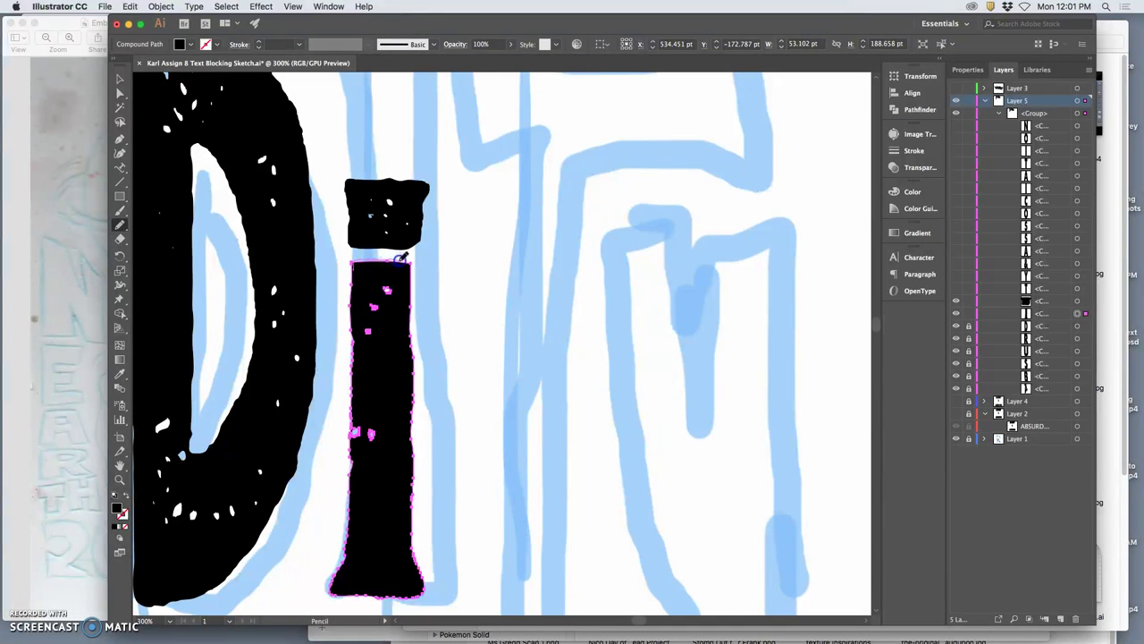
pyautogui.moveTo(410, 268); pyautogui.dragTo(399, 349)
pyautogui.press('super+z')
pyautogui.keyDown('super'); pyautogui.click(486, 341); pyautogui.keyUp('super')
# Lock both pieces of the I and show the hidden letter T.
pyautogui.press('super+minus')
pyautogui.press('super+minus')
pyautogui.press('super+minus')
pyautogui.press('super+minus')
pyautogui.press('super+minus')
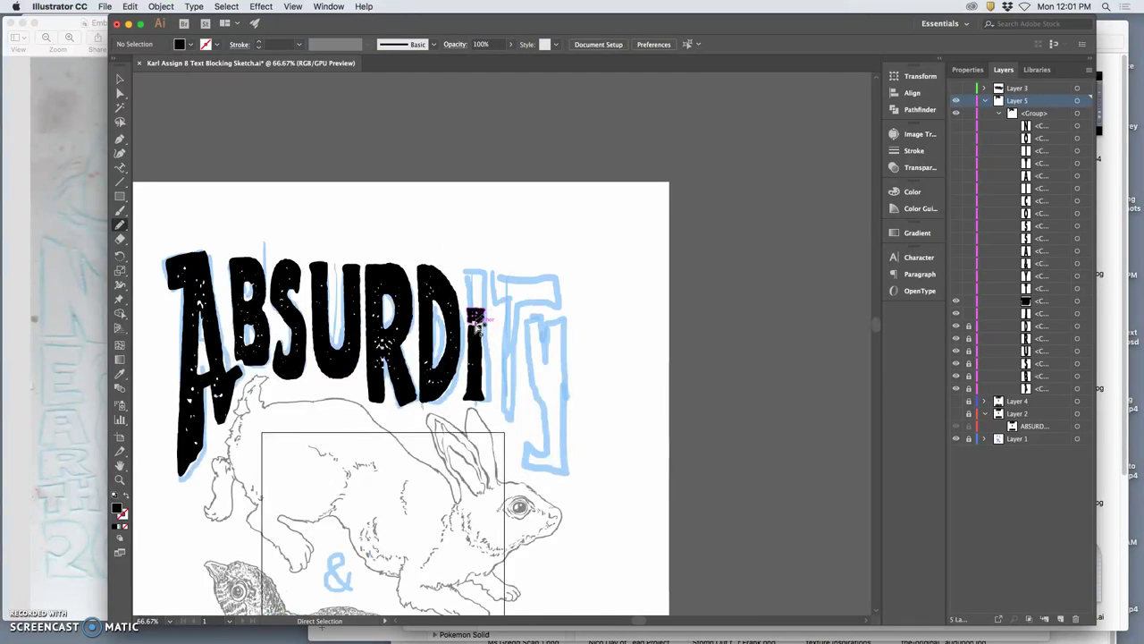
pyautogui.scroll(3, 481, 322)
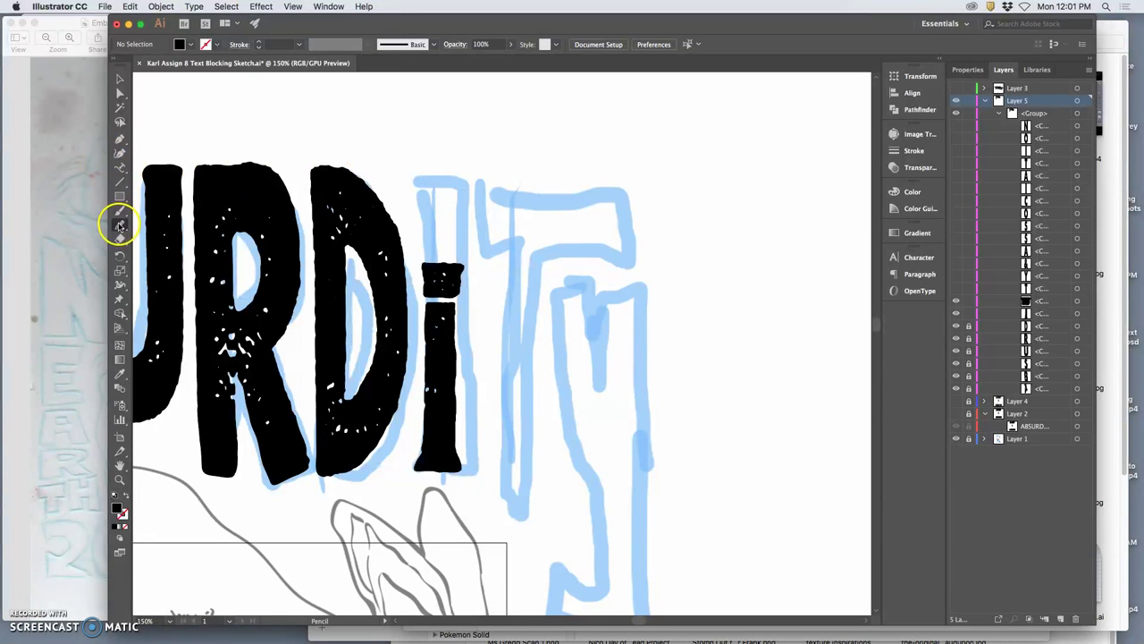
pyautogui.click(959, 312)
pyautogui.click(969, 312)
pyautogui.click(957, 292)
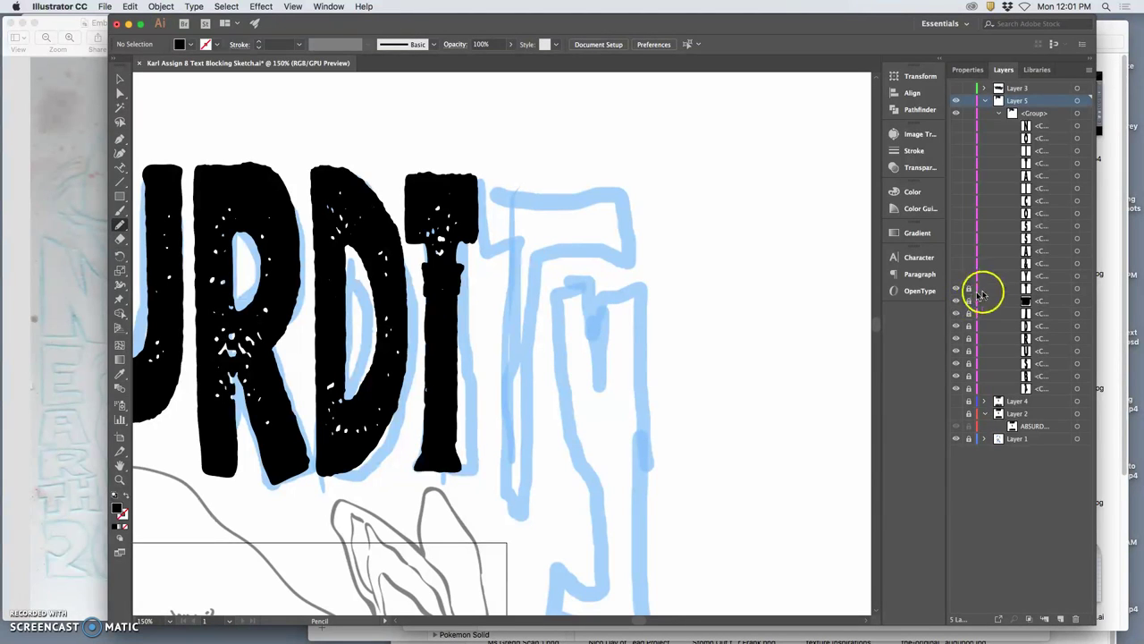
# Select the T and move it beside the I onto the sketched T.
pyautogui.click(1079, 288)
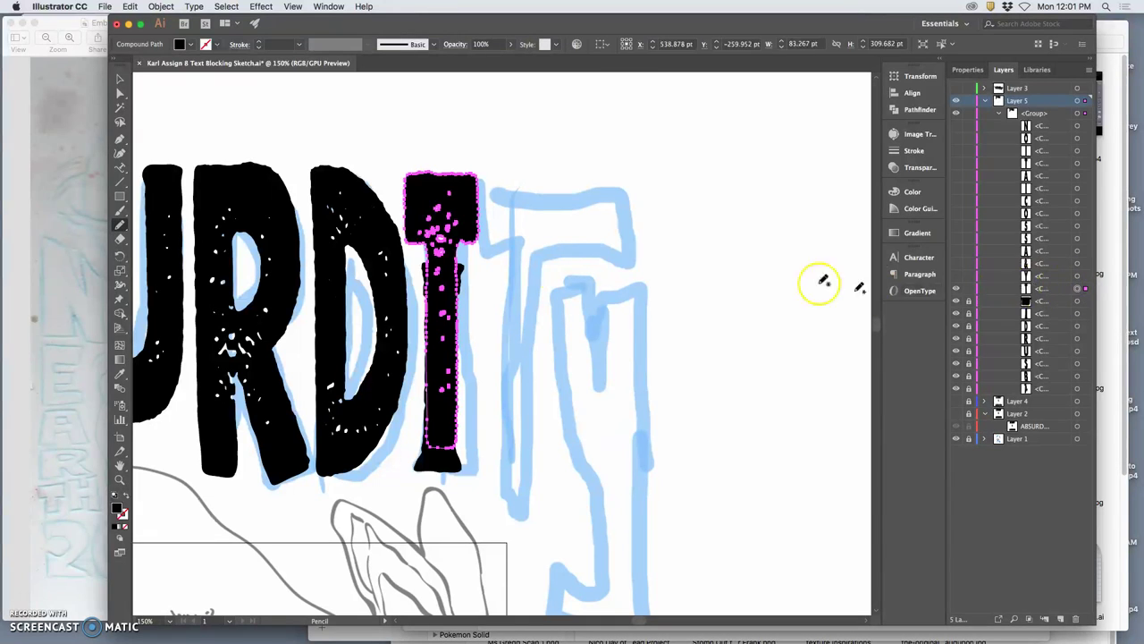
pyautogui.click(120, 79)
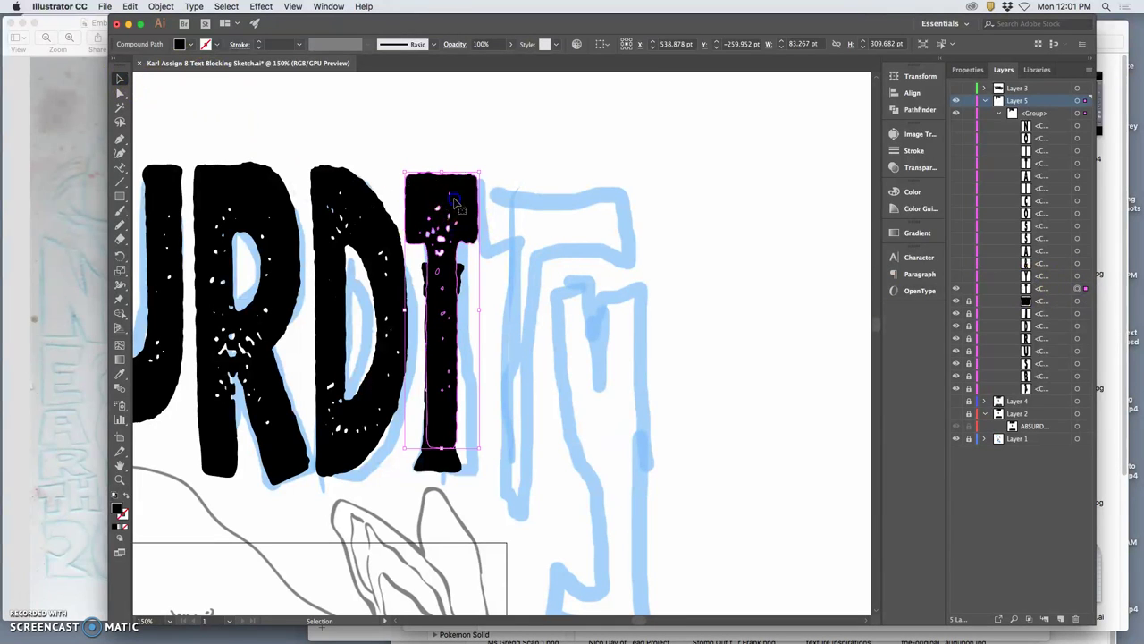
pyautogui.moveTo(456, 204); pyautogui.dragTo(510, 222)
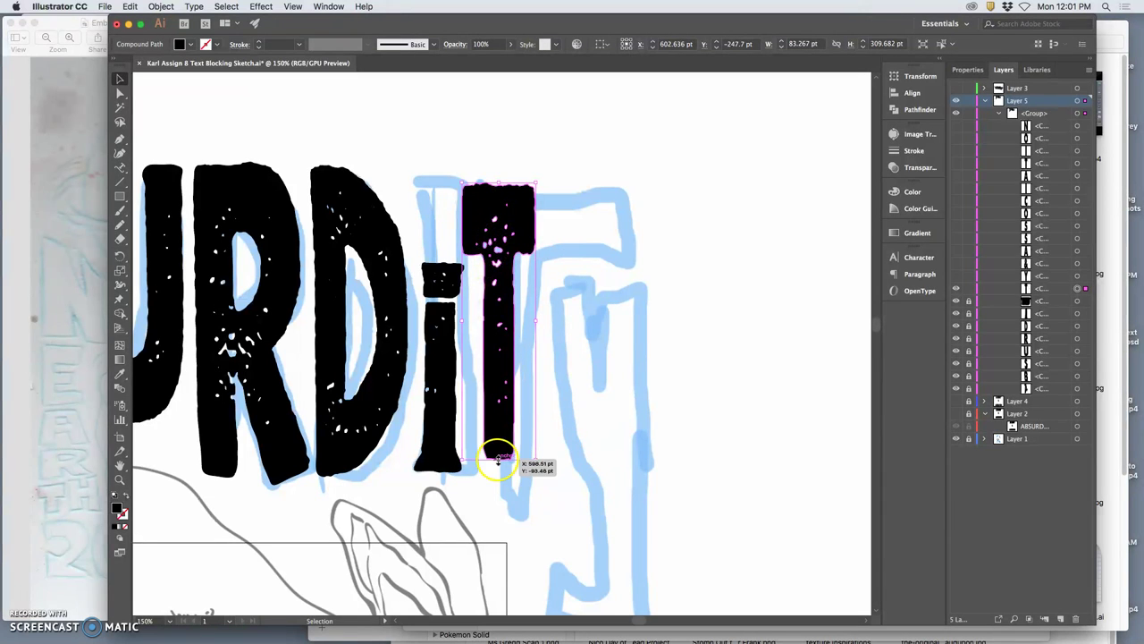
# Resize the T to about 155 pt wide and 371 pt tall, extending its stem toward the base of the sketched T.
pyautogui.moveTo(500, 459); pyautogui.dragTo(498, 359)
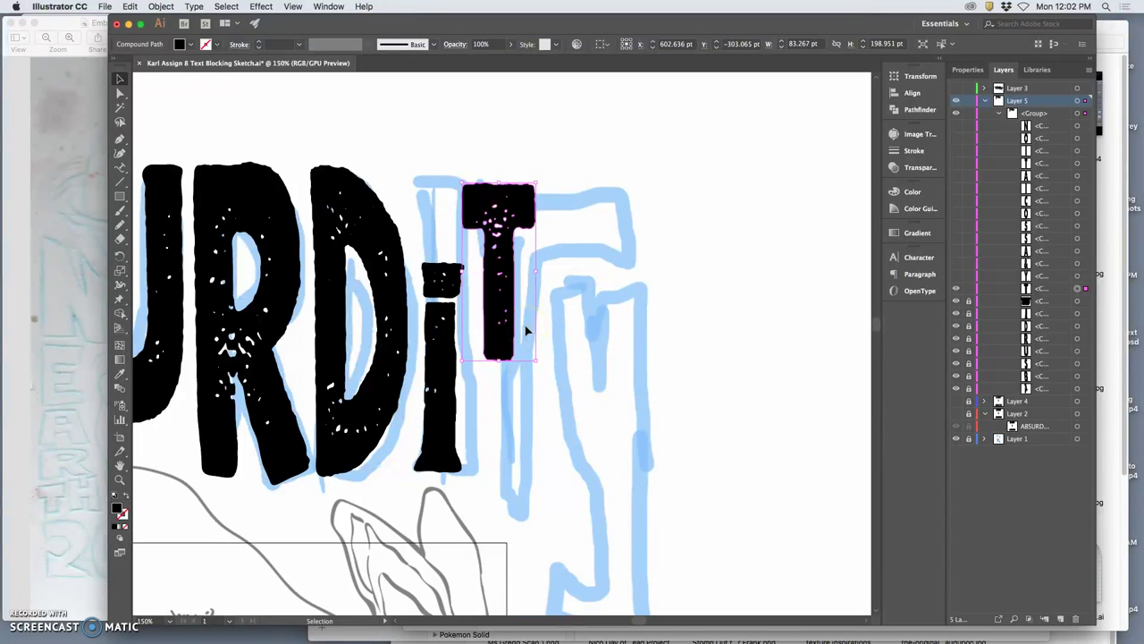
pyautogui.click(532, 356)
pyautogui.moveTo(534, 358); pyautogui.dragTo(581, 527)
pyautogui.moveTo(528, 416); pyautogui.dragTo(503, 420)
pyautogui.keyDown('shift'); pyautogui.click(537, 455); pyautogui.keyUp('shift')
pyautogui.moveTo(552, 463); pyautogui.dragTo(588, 510)
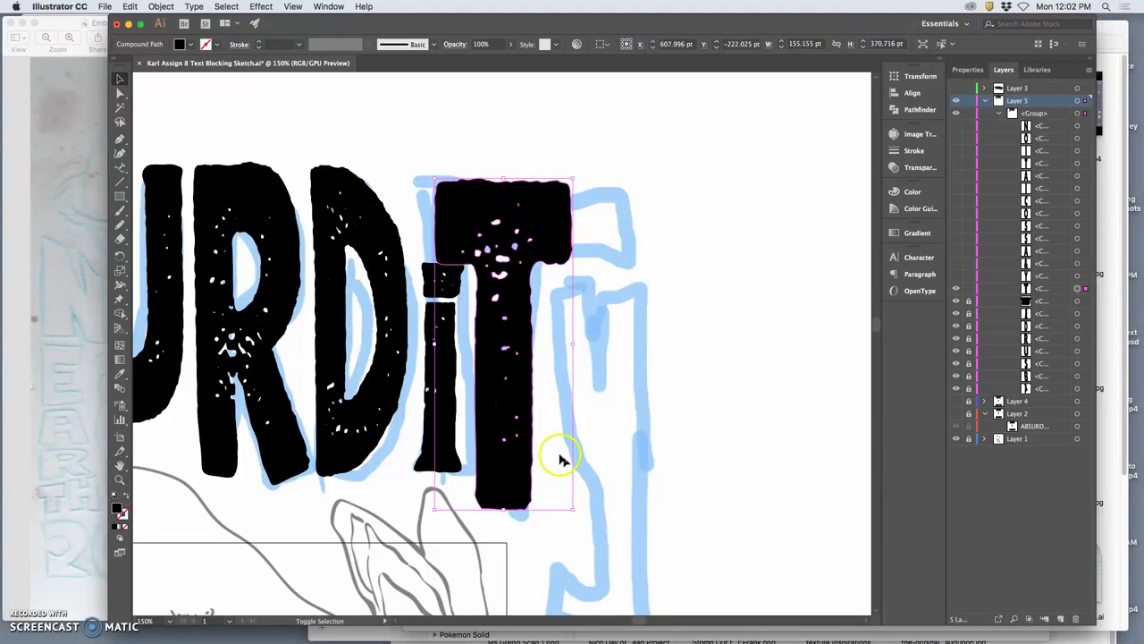
# Move the T up about 20 pt and adjust its angle slightly beside the I.
pyautogui.moveTo(552, 454); pyautogui.dragTo(521, 434)
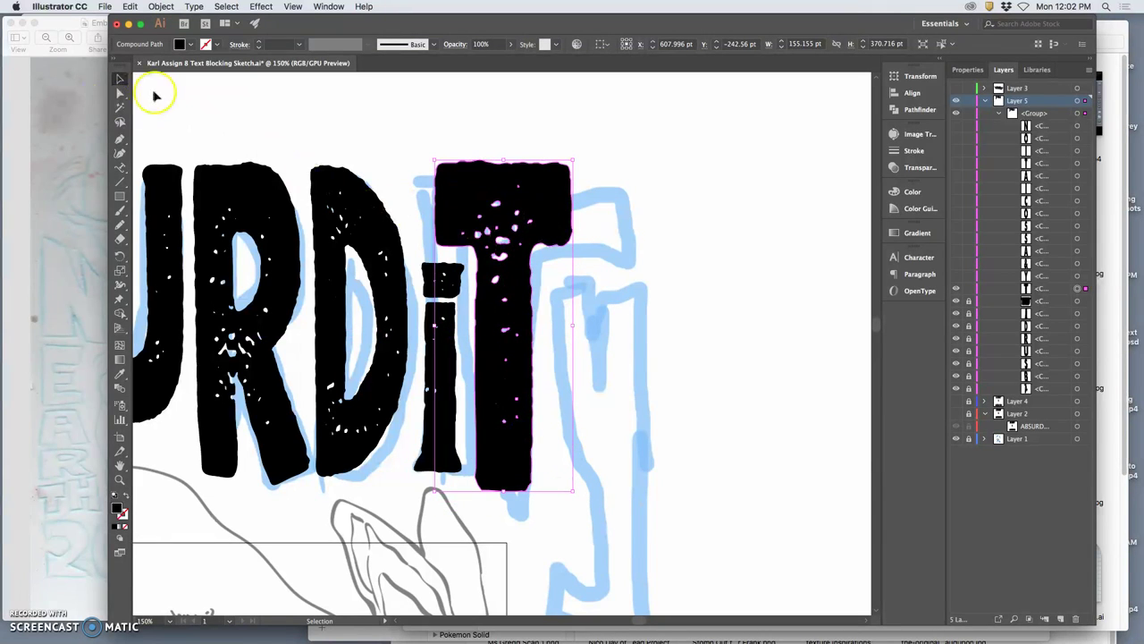
pyautogui.moveTo(430, 155); pyautogui.dragTo(432, 154)
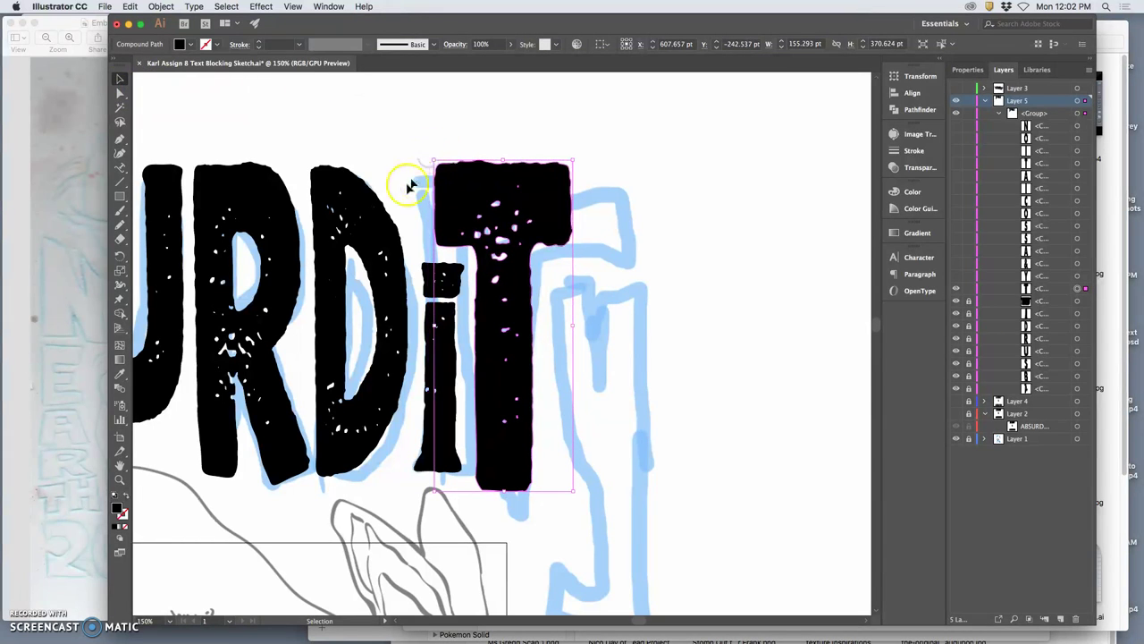
pyautogui.click(120, 224)
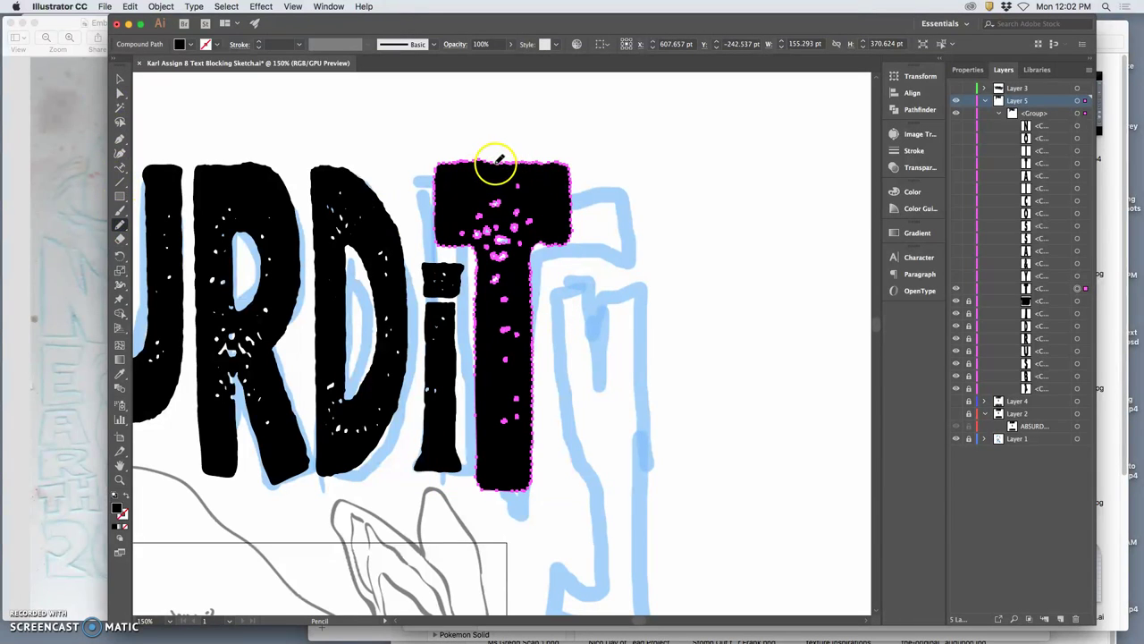
# Lasso the anchor points along the T's top edge and lower them to thin the crossbar, making the T about 351 pt tall.
pyautogui.click(120, 121)
pyautogui.click(565, 164)
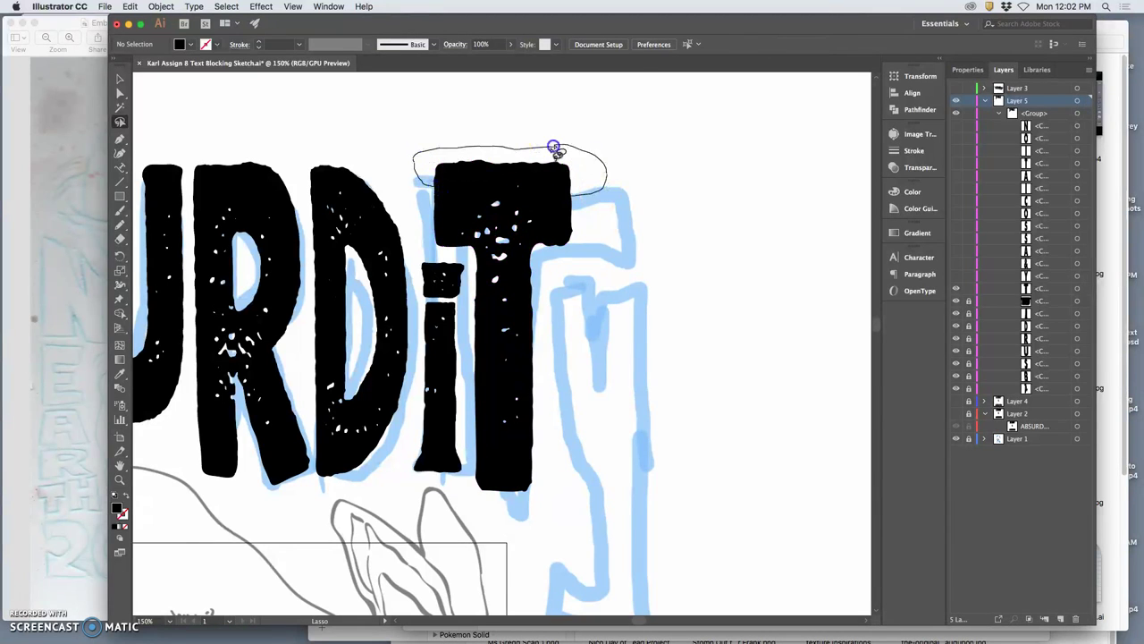
pyautogui.moveTo(553, 147); pyautogui.dragTo(551, 148)
pyautogui.click(120, 92)
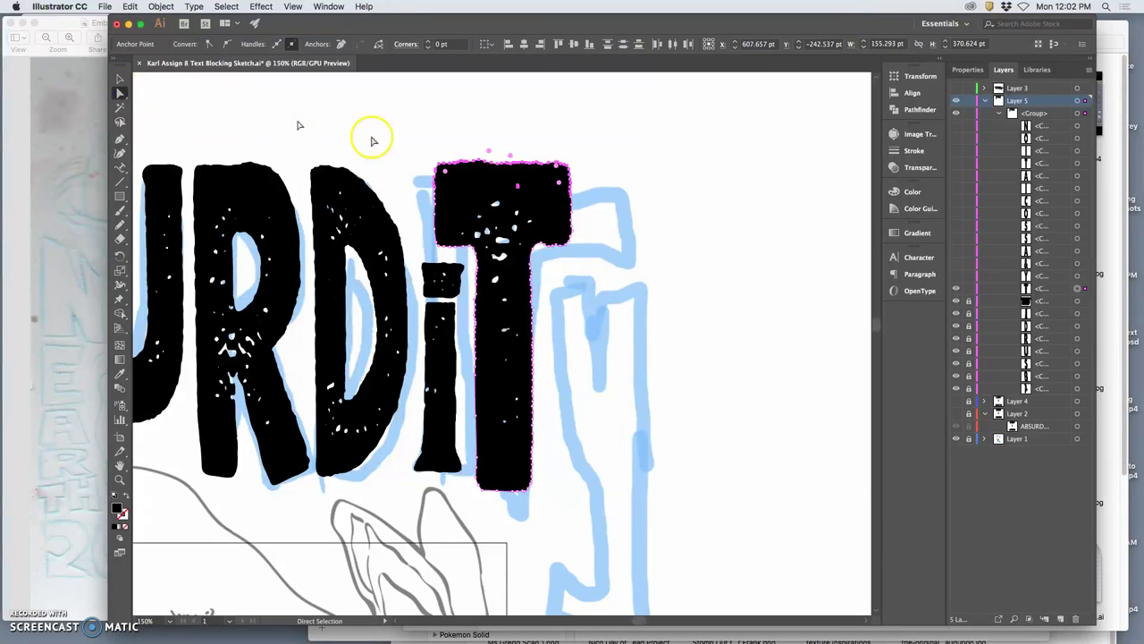
pyautogui.moveTo(500, 164); pyautogui.dragTo(505, 181)
pyautogui.click(595, 171)
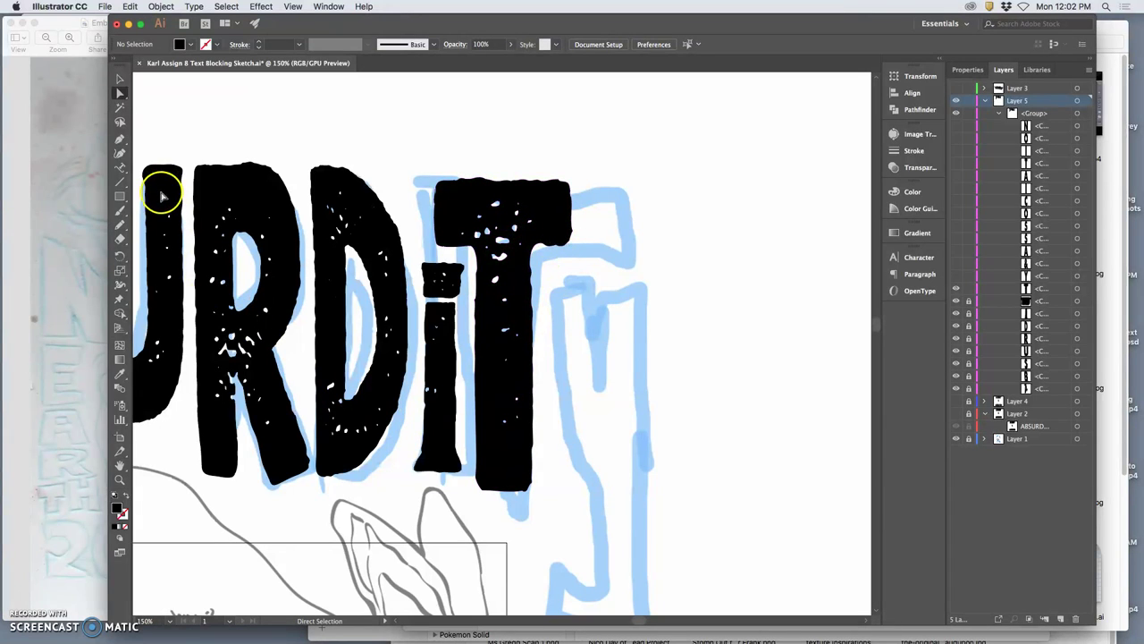
# Lasso the left end of the T's crossbar and extend it left until the T is about 164 pt wide.
pyautogui.click(121, 122)
pyautogui.click(480, 176)
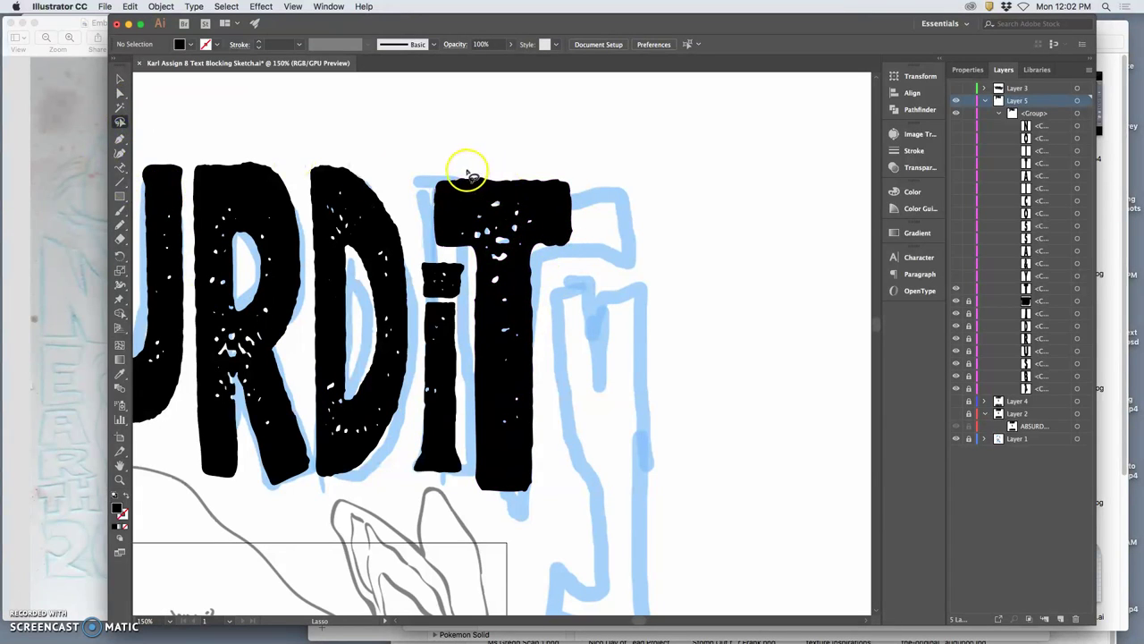
pyautogui.moveTo(467, 172)
pyautogui.mouseDown()
pyautogui.moveTo(466, 248)
pyautogui.moveTo(432, 250)
pyautogui.moveTo(447, 171)
pyautogui.mouseUp()
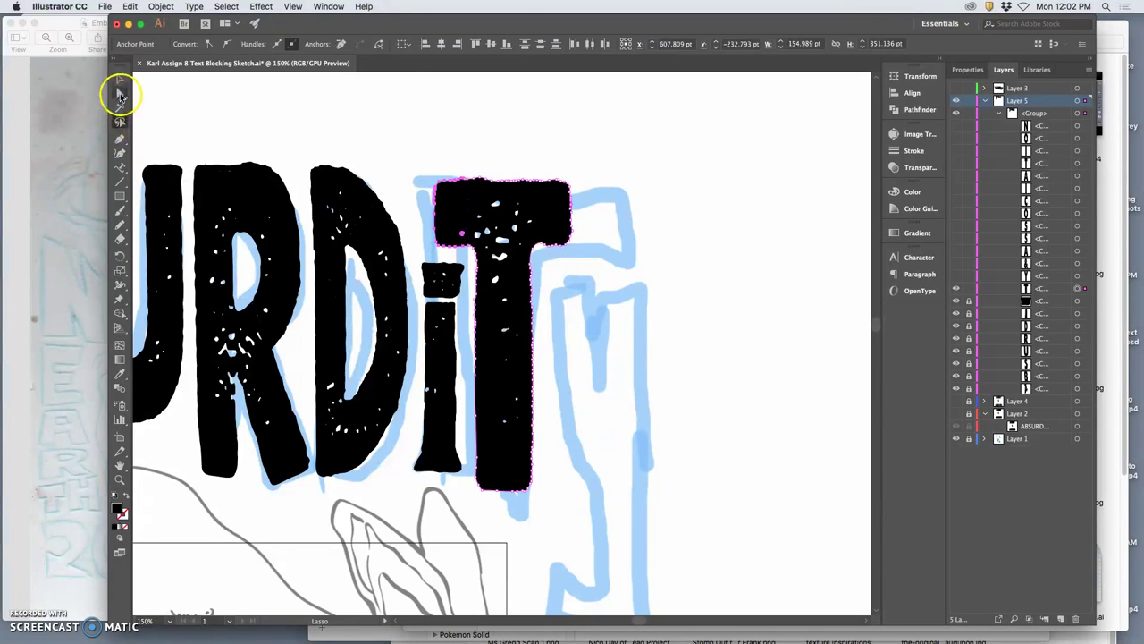
pyautogui.click(120, 92)
pyautogui.moveTo(438, 207); pyautogui.dragTo(424, 207)
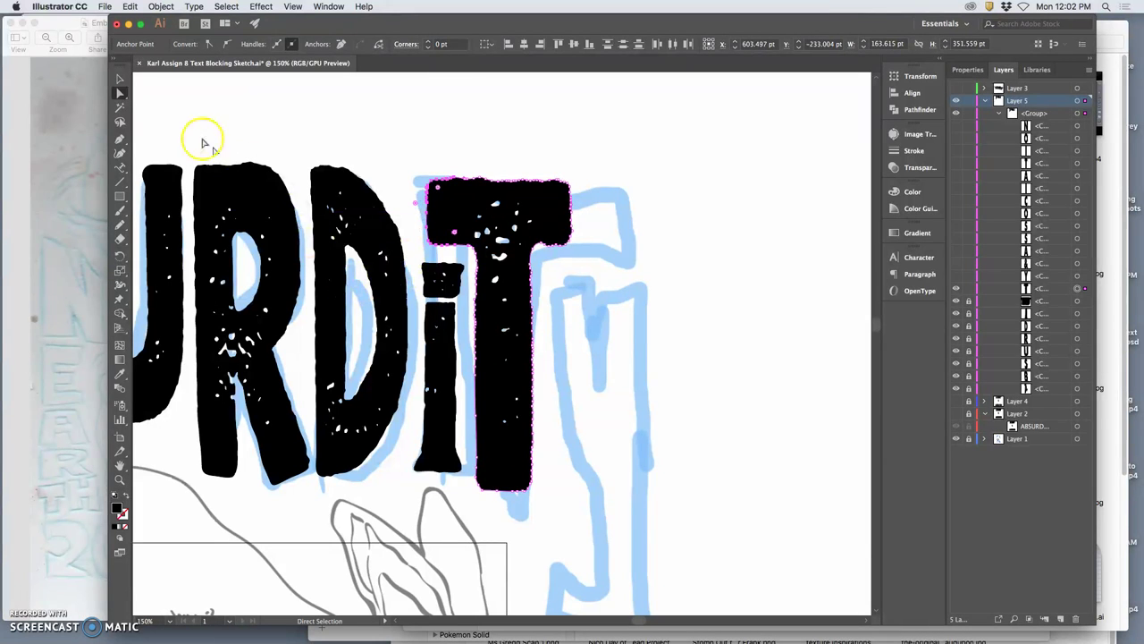
# Lasso the right end of the T's crossbar and extend it right until the T is about 183 pt wide.
pyautogui.click(120, 120)
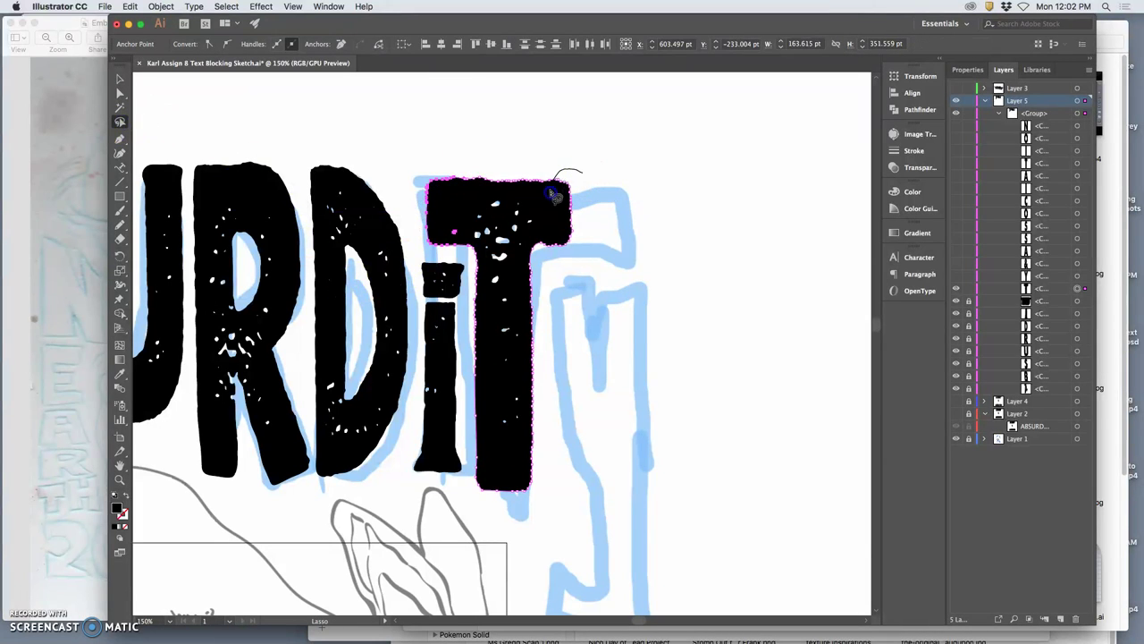
pyautogui.moveTo(547, 238)
pyautogui.mouseDown()
pyautogui.moveTo(583, 249)
pyautogui.moveTo(589, 181)
pyautogui.mouseUp()
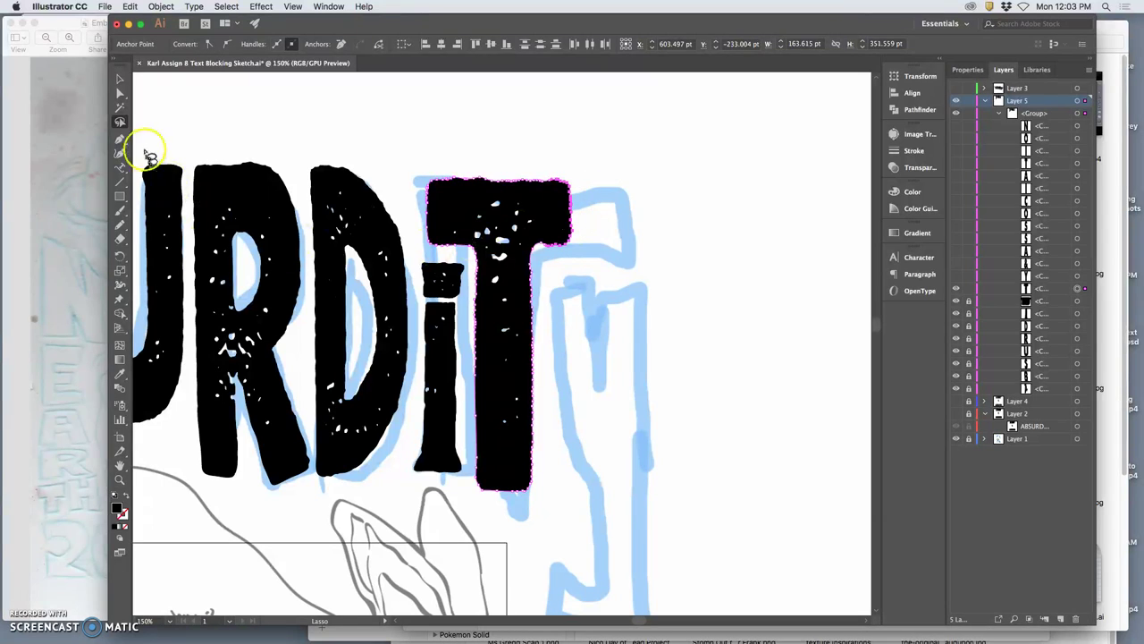
pyautogui.click(120, 95)
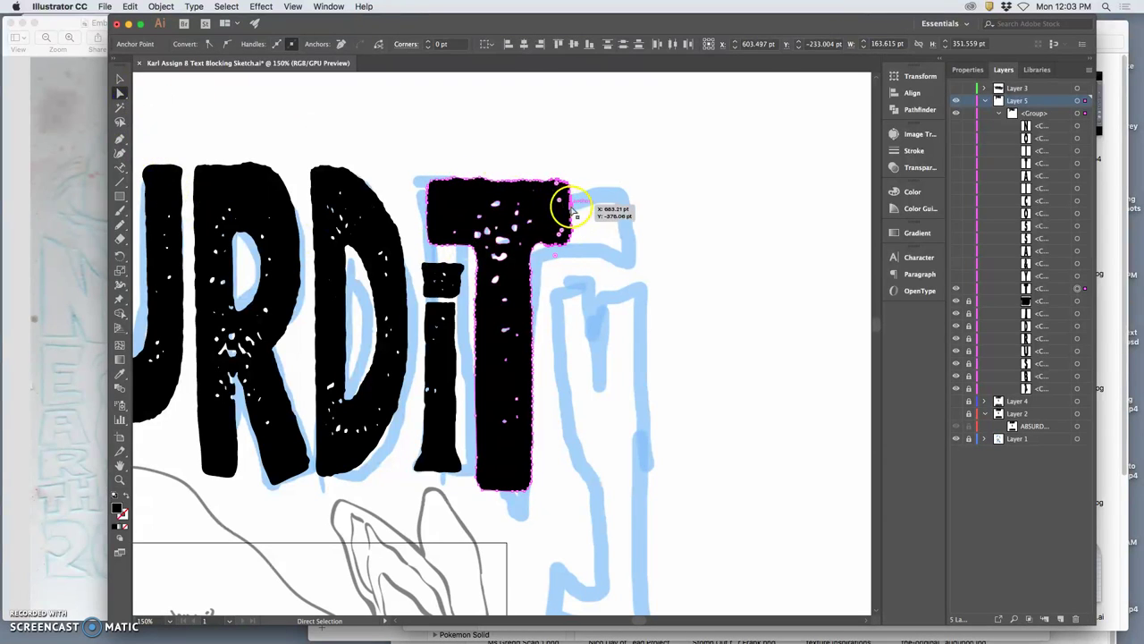
pyautogui.moveTo(570, 205); pyautogui.dragTo(593, 209)
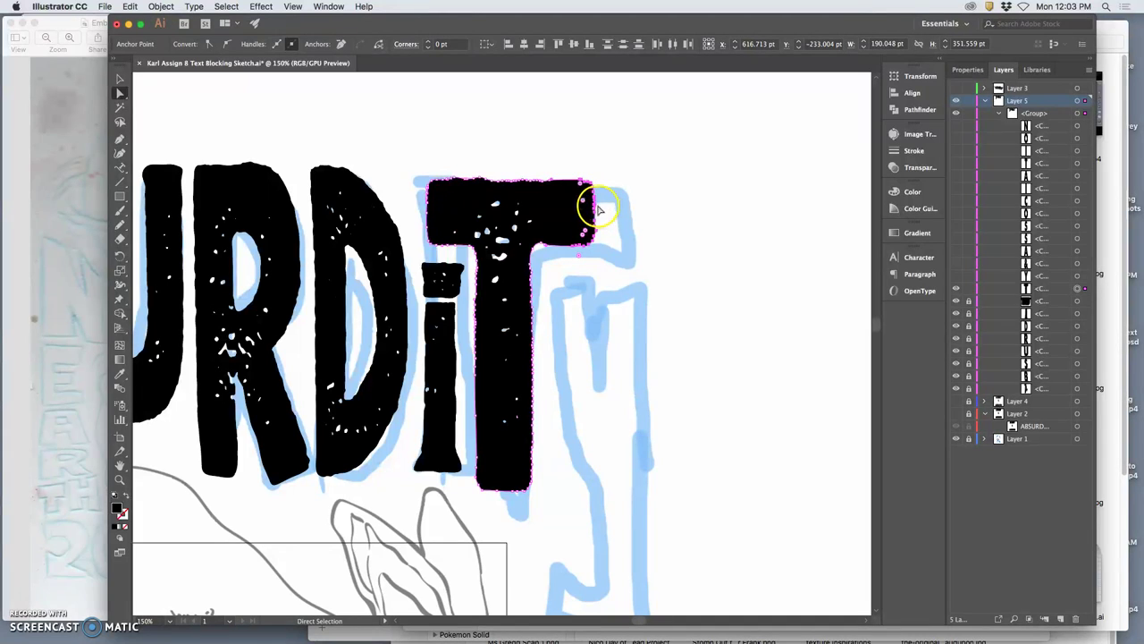
pyautogui.moveTo(596, 213); pyautogui.dragTo(587, 210)
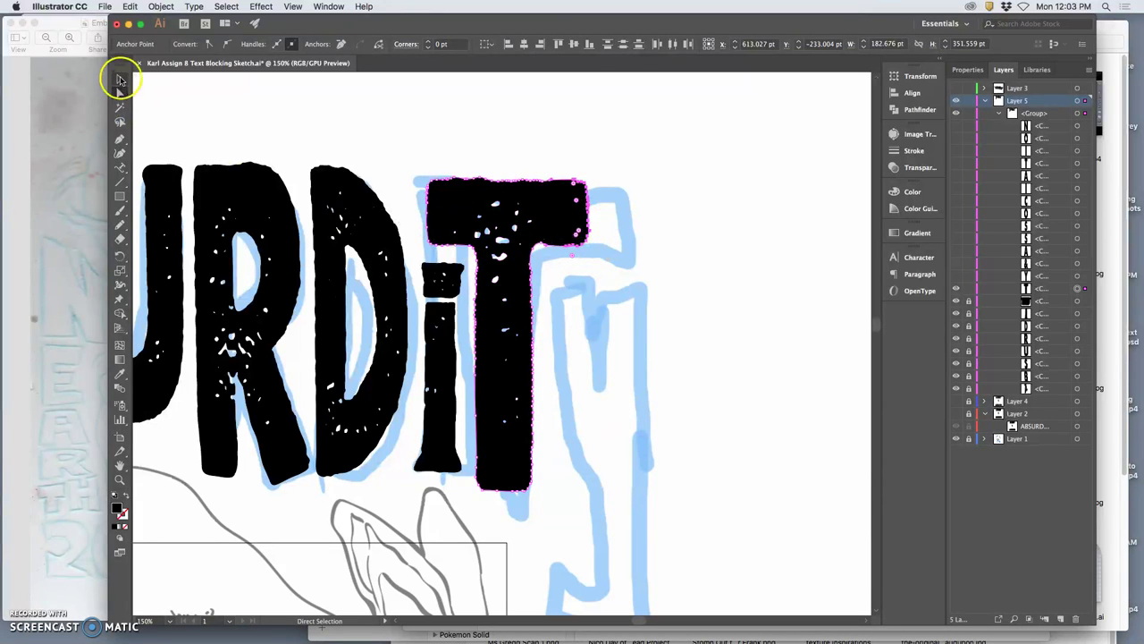
# Narrow the T and nudge the crossbar's right-end anchor points until the letter is about 170 pt wide.
pyautogui.click(120, 78)
pyautogui.moveTo(589, 332); pyautogui.dragTo(579, 329)
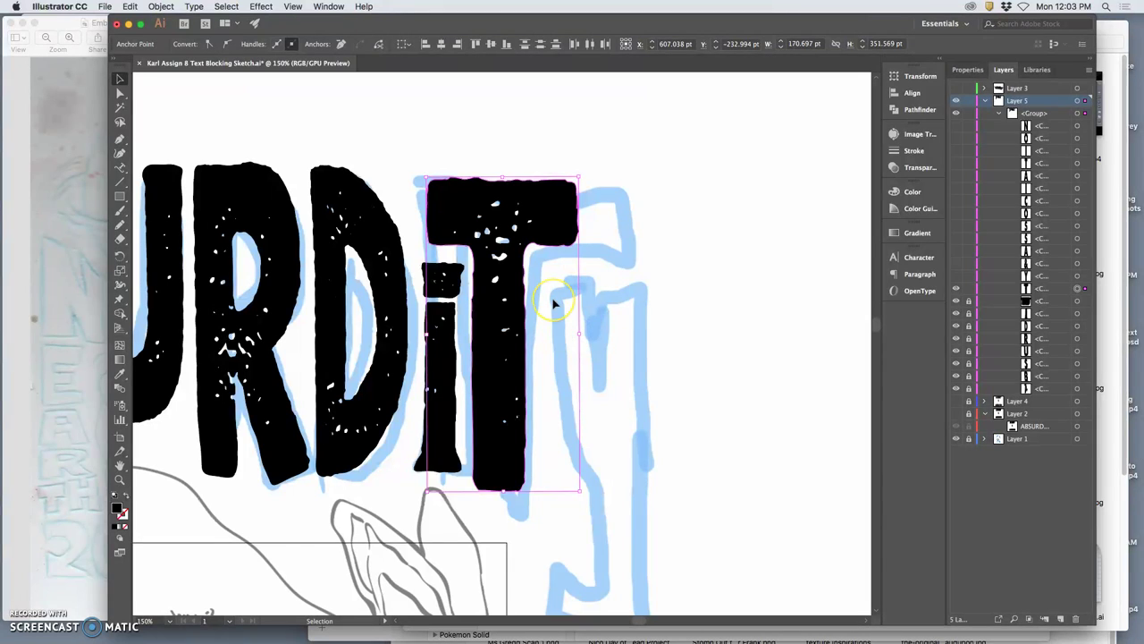
pyautogui.press('Right')
pyautogui.press('Right')
pyautogui.press('Right')
pyautogui.press('Left')
pyautogui.press('Left')
pyautogui.press('Left')
pyautogui.press('Left')
pyautogui.press('Left')
pyautogui.press('Left')
pyautogui.press('Right')
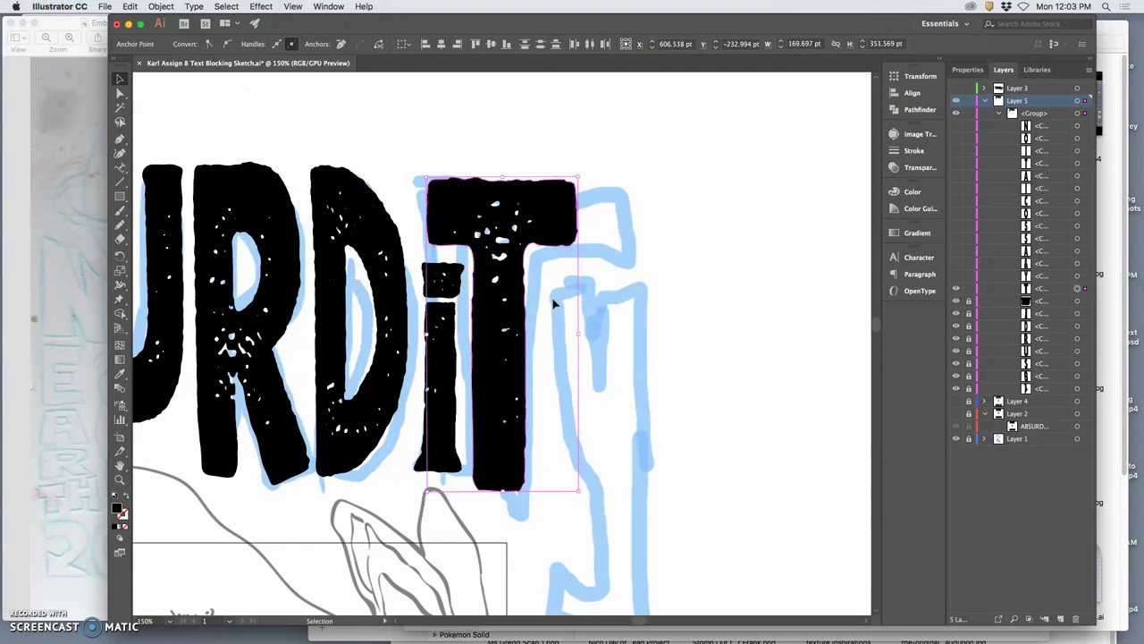
pyautogui.click(174, 105)
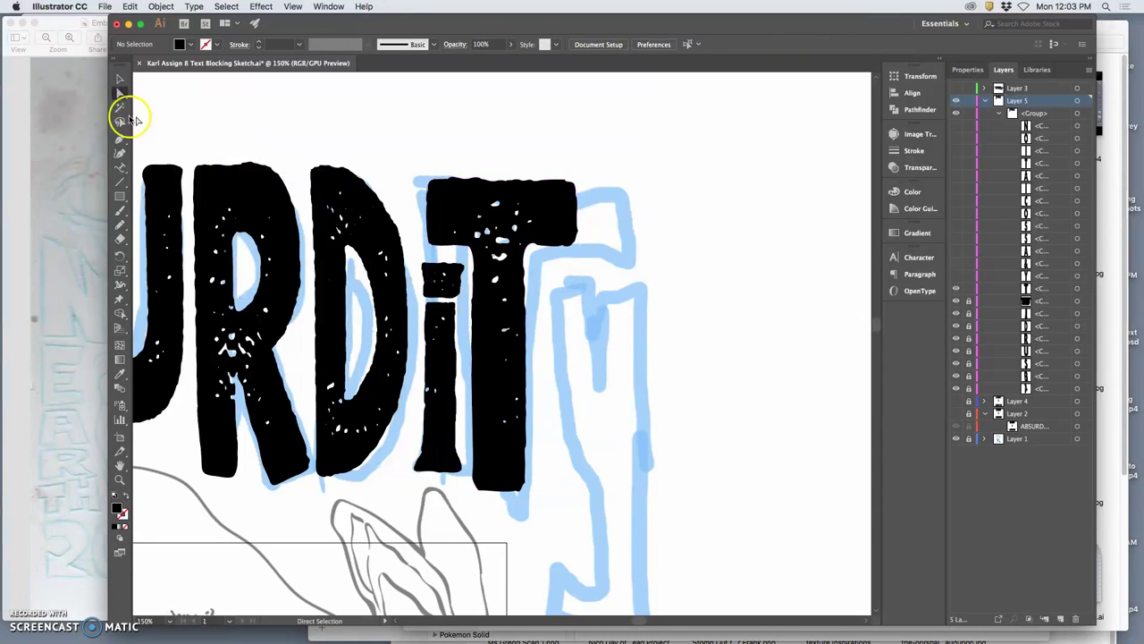
# Select the whole T and narrow it to about 155 pt wide.
pyautogui.click(119, 79)
pyautogui.click(541, 206)
pyautogui.click(1080, 290)
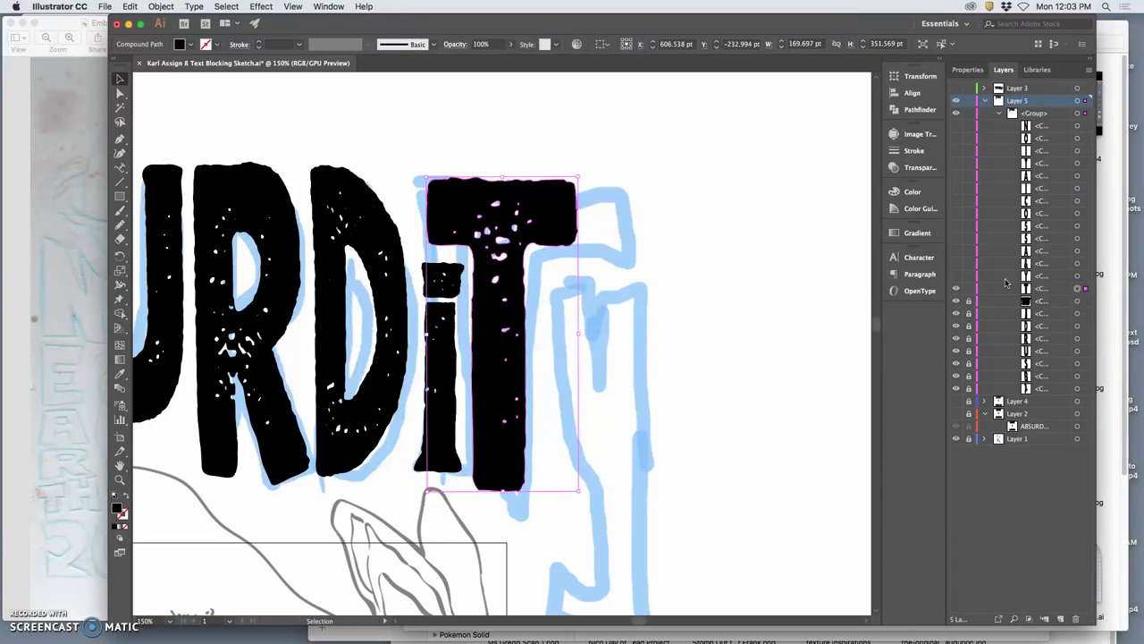
pyautogui.moveTo(579, 333); pyautogui.dragTo(523, 330)
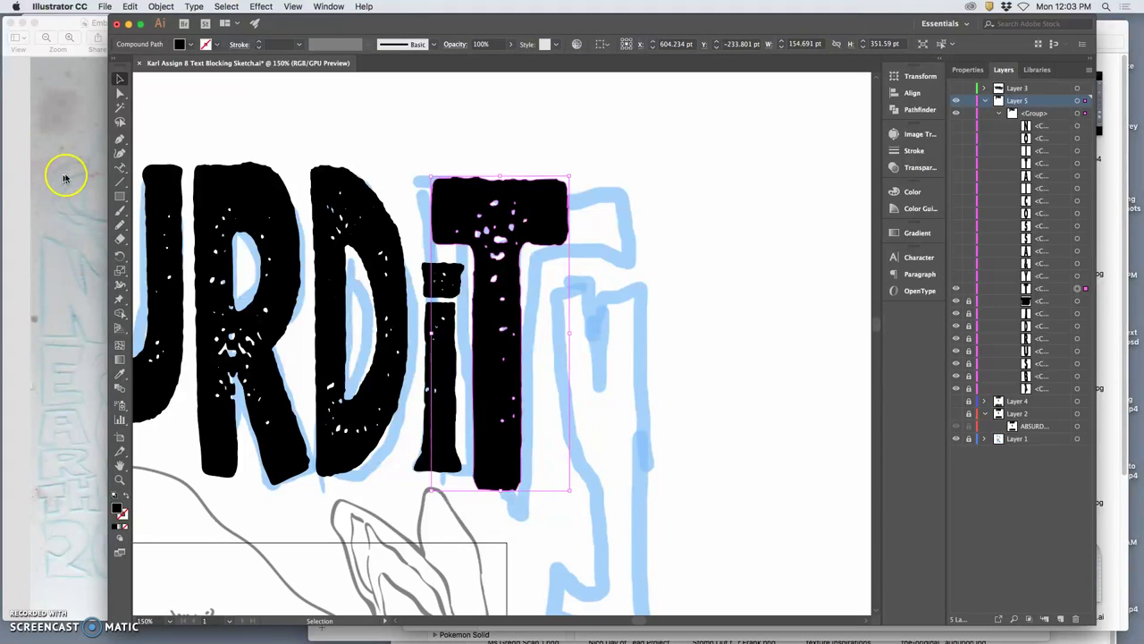
# Redraw the left and right edges of the T's stem with the Pencil tool to slim it.
pyautogui.click(120, 225)
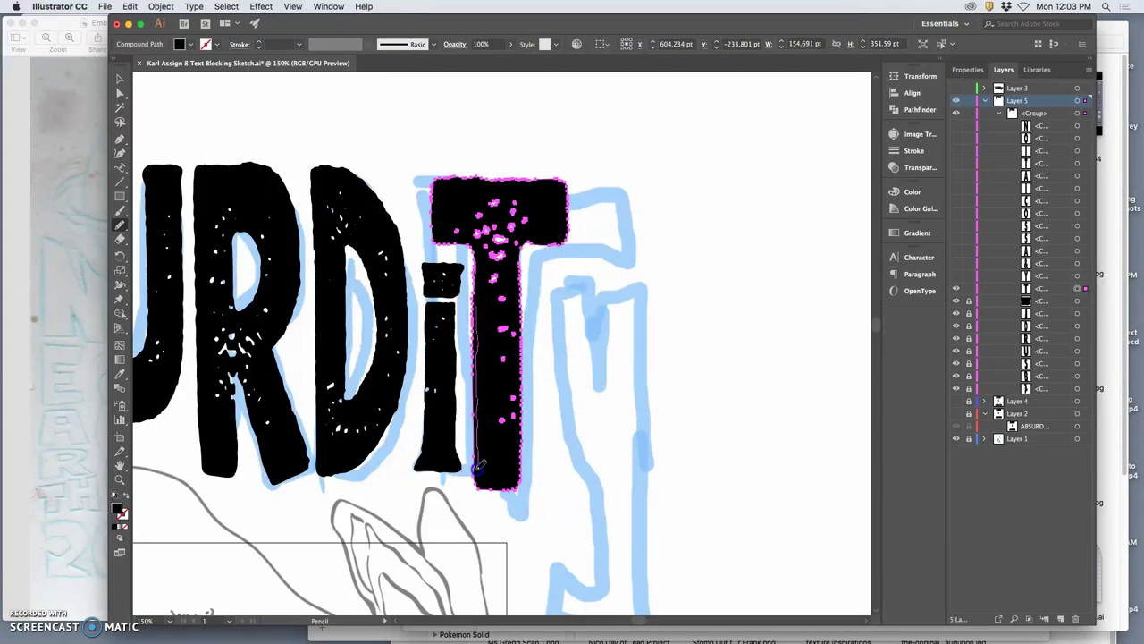
pyautogui.moveTo(479, 489); pyautogui.dragTo(482, 490)
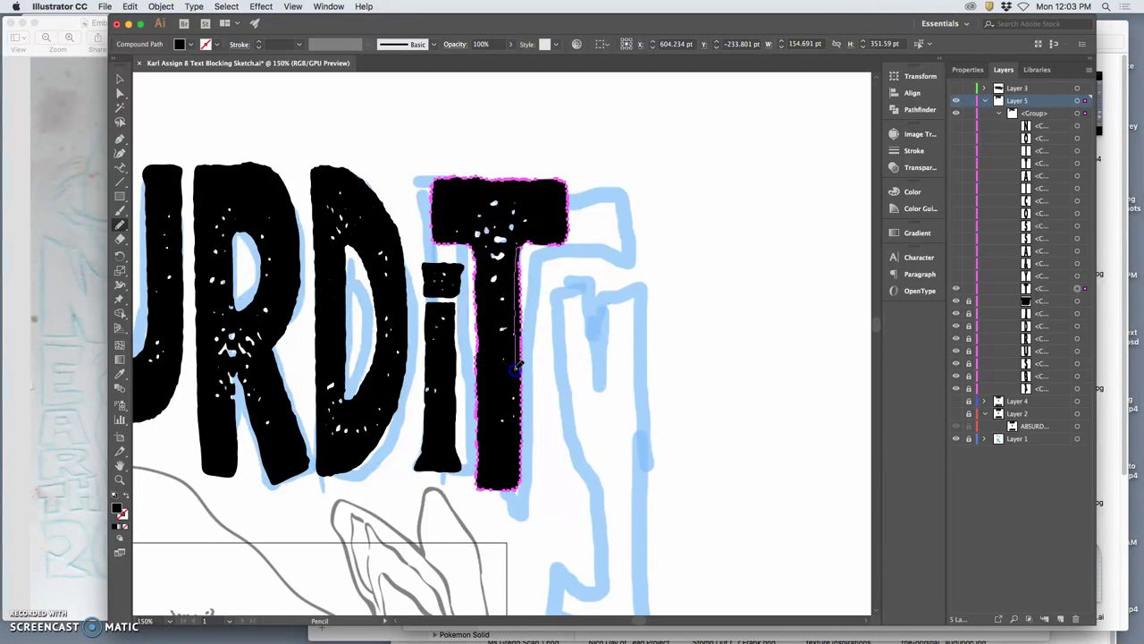
pyautogui.moveTo(516, 386); pyautogui.dragTo(517, 397)
pyautogui.moveTo(517, 488); pyautogui.dragTo(517, 492)
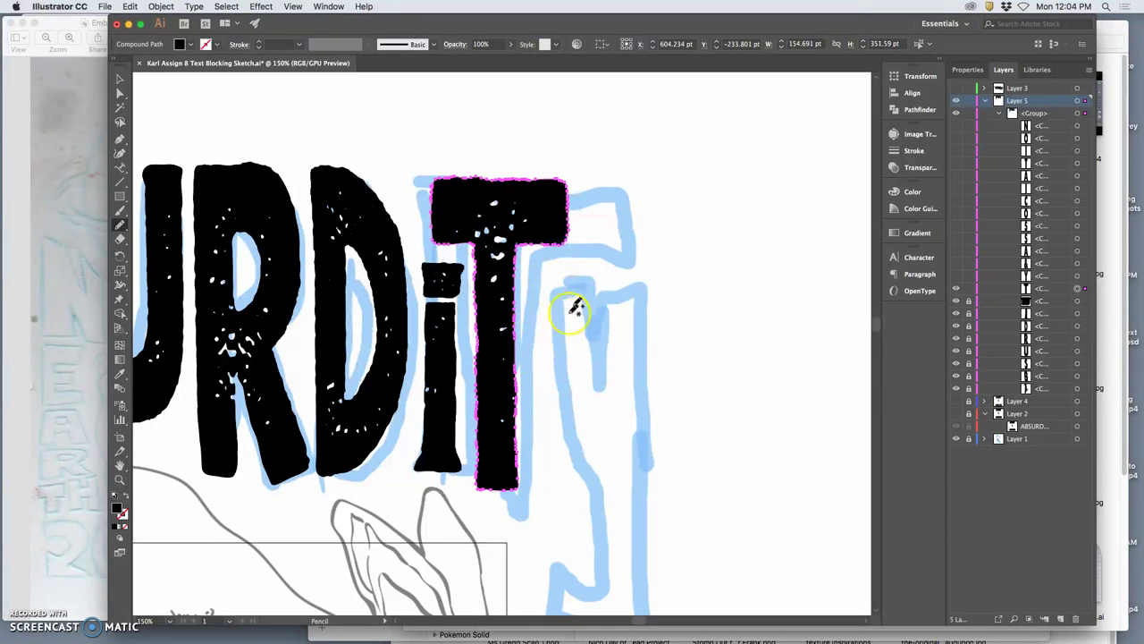
pyautogui.click(119, 93)
pyautogui.click(242, 102)
# Examine how the finished letters from A to T sit against the blue sketch and the whole poster.
pyautogui.hotkey('ctrl', '-')
pyautogui.hotkey('ctrl', '-')
pyautogui.hotkey('ctrl', '-')
pyautogui.hotkey('ctrl', '-')
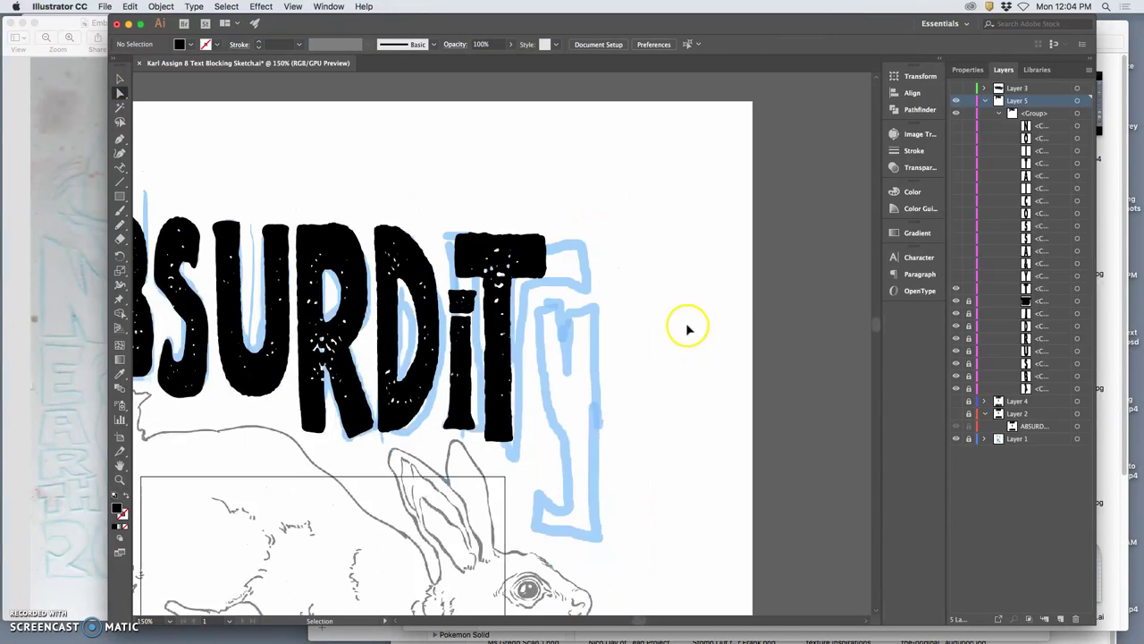
pyautogui.hotkey('ctrl', '+')
pyautogui.hotkey('ctrl', '+')
pyautogui.hotkey('ctrl', '+')
pyautogui.hotkey('ctrl', '+')
pyautogui.hotkey('ctrl', '-')
pyautogui.hotkey('ctrl', '-')
pyautogui.hotkey('ctrl', '-')
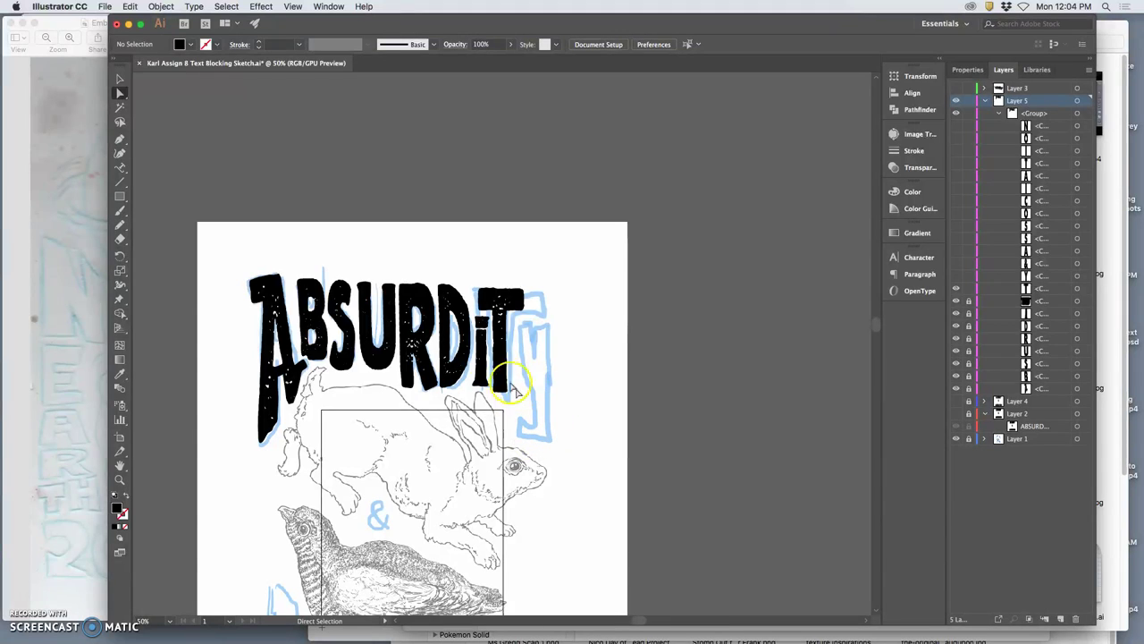
# Lock the T, and show and select the hidden letter Y.
pyautogui.click(969, 288)
pyautogui.click(1077, 275)
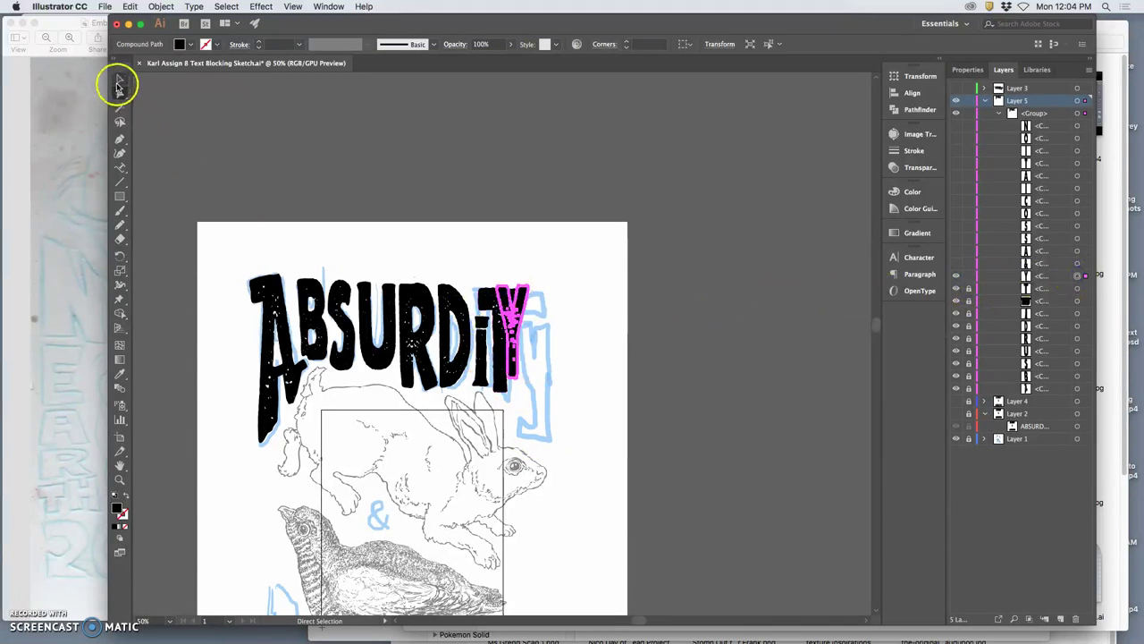
# Move the Y beside the T over the sketched Y and widen it to about 136 pt.
pyautogui.click(119, 80)
pyautogui.moveTo(520, 304); pyautogui.dragTo(538, 311)
pyautogui.press('super+equal')
pyautogui.press('super+equal')
pyautogui.press('super+equal')
pyautogui.press('super+equal')
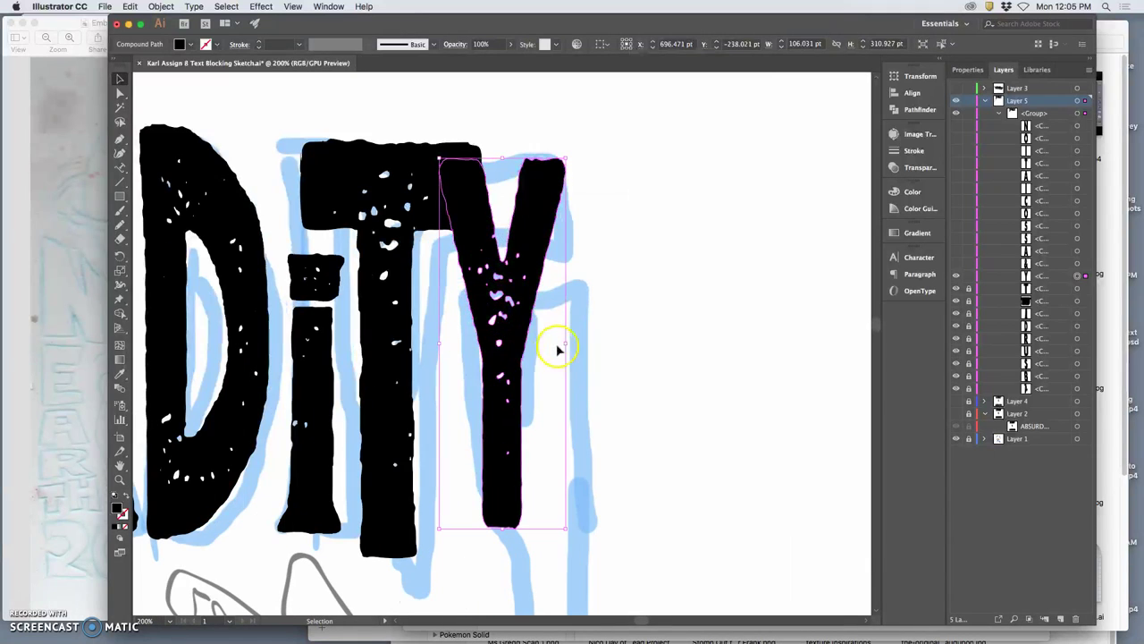
pyautogui.moveTo(529, 230); pyautogui.dragTo(508, 221)
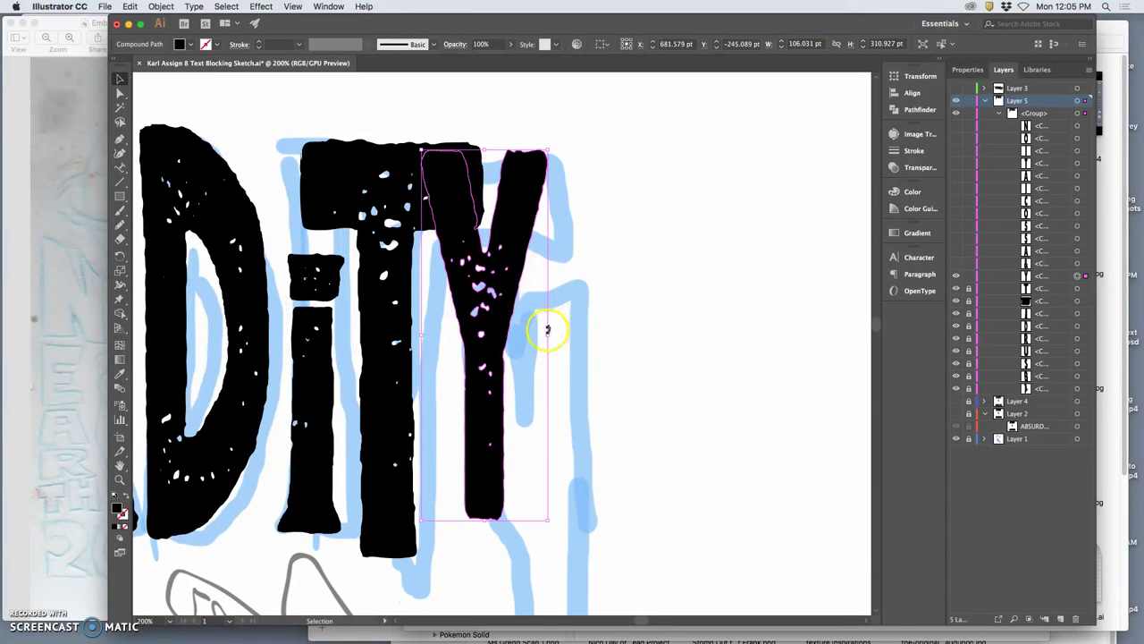
pyautogui.moveTo(547, 333); pyautogui.dragTo(583, 332)
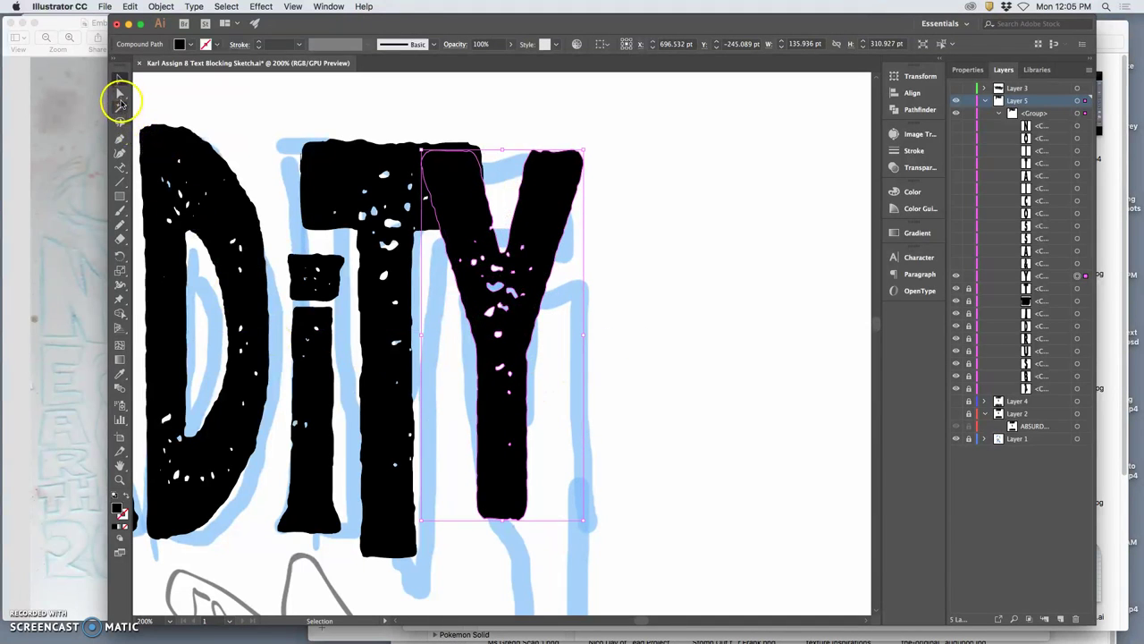
# Lasso the Y's left arm and move its anchor points down and inward, lowering the arm below the T's top edge.
pyautogui.click(119, 93)
pyautogui.click(186, 90)
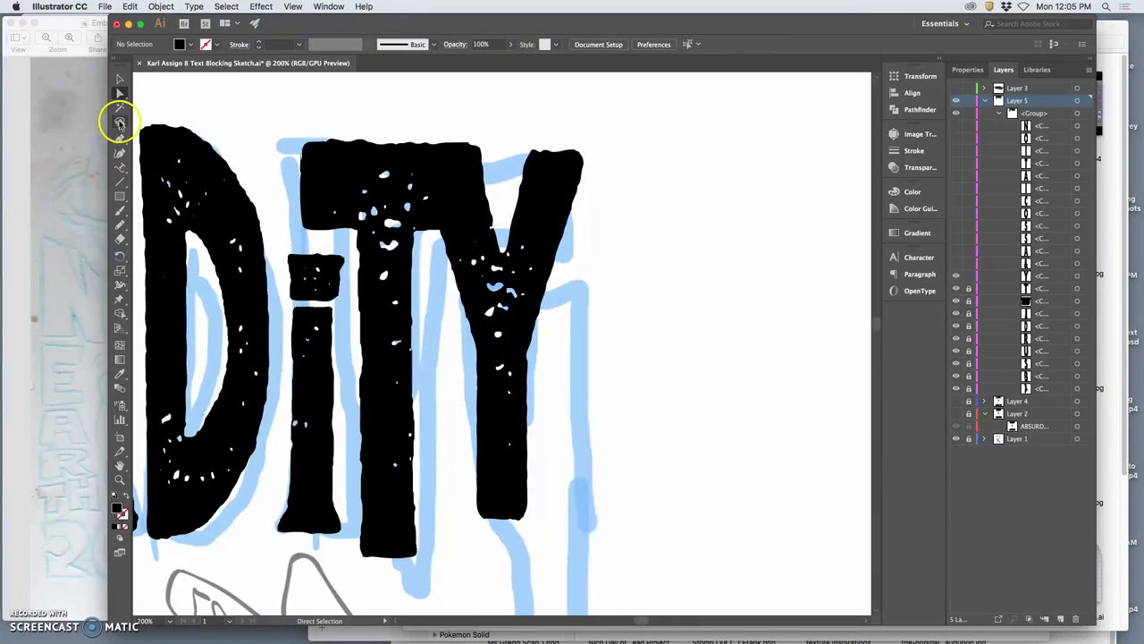
pyautogui.click(120, 122)
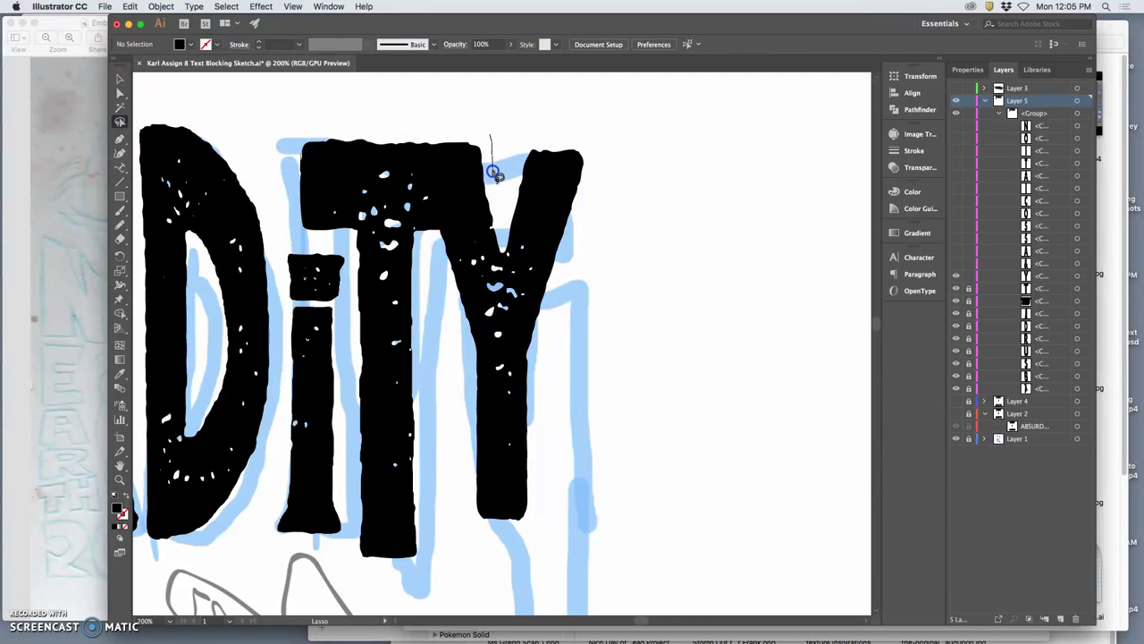
pyautogui.moveTo(395, 166)
pyautogui.mouseDown()
pyautogui.moveTo(484, 128)
pyautogui.moveTo(497, 178)
pyautogui.mouseUp()
pyautogui.click(487, 124)
pyautogui.moveTo(437, 245)
pyautogui.mouseDown()
pyautogui.moveTo(407, 208)
pyautogui.moveTo(411, 156)
pyautogui.mouseUp()
pyautogui.moveTo(501, 137)
pyautogui.mouseDown()
pyautogui.moveTo(452, 160)
pyautogui.moveTo(462, 206)
pyautogui.mouseUp()
pyautogui.click(120, 93)
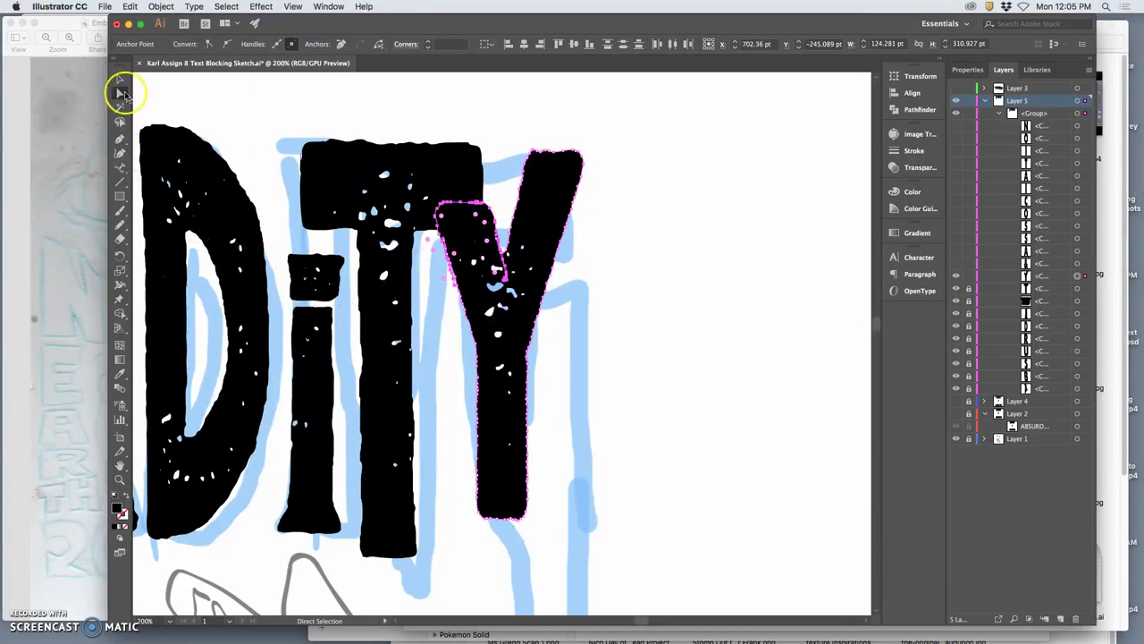
pyautogui.click(121, 79)
pyautogui.click(650, 195)
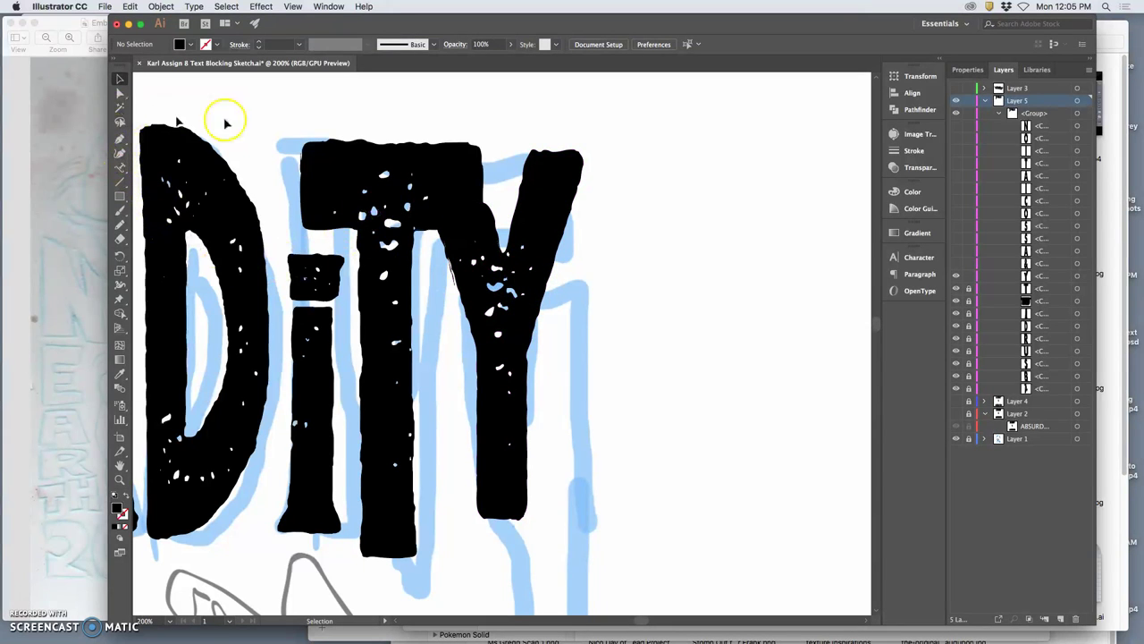
# Lasso the Y's stem and shift its anchor points left and slightly down, making the letter about 321 pt tall.
pyautogui.click(523, 240)
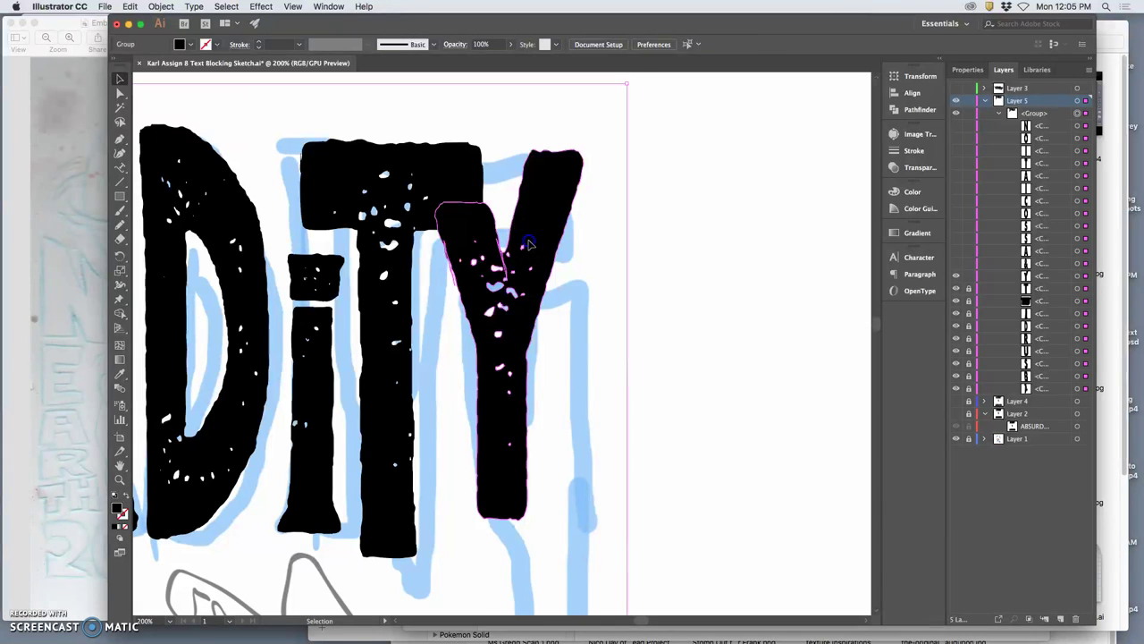
pyautogui.click(1079, 277)
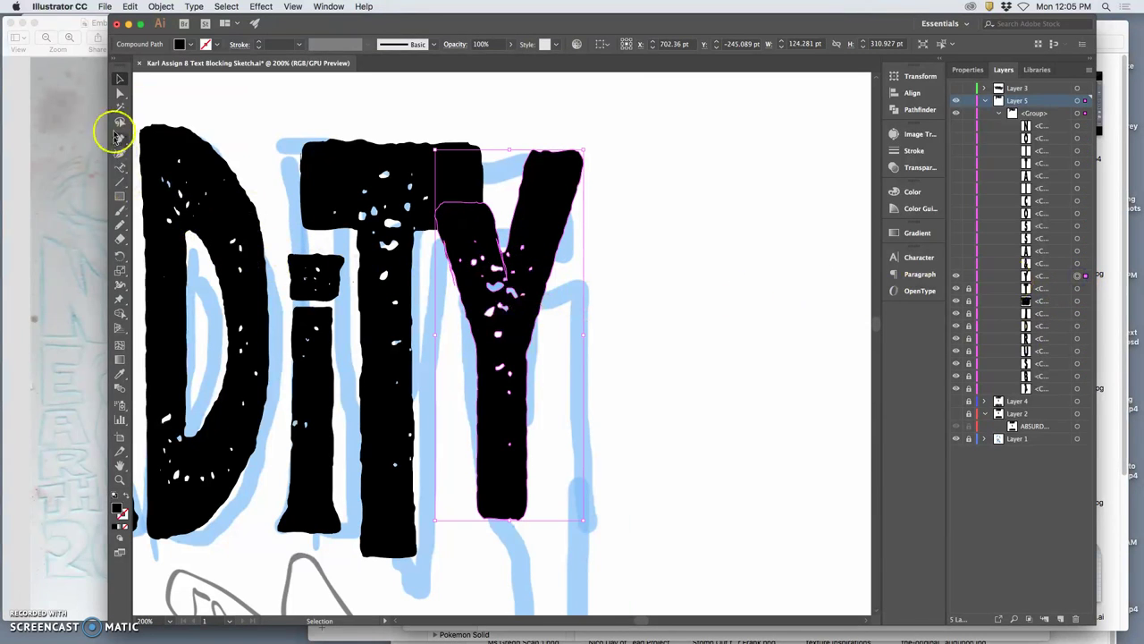
pyautogui.click(119, 121)
pyautogui.moveTo(533, 424); pyautogui.dragTo(531, 423)
pyautogui.moveTo(545, 520); pyautogui.dragTo(540, 526)
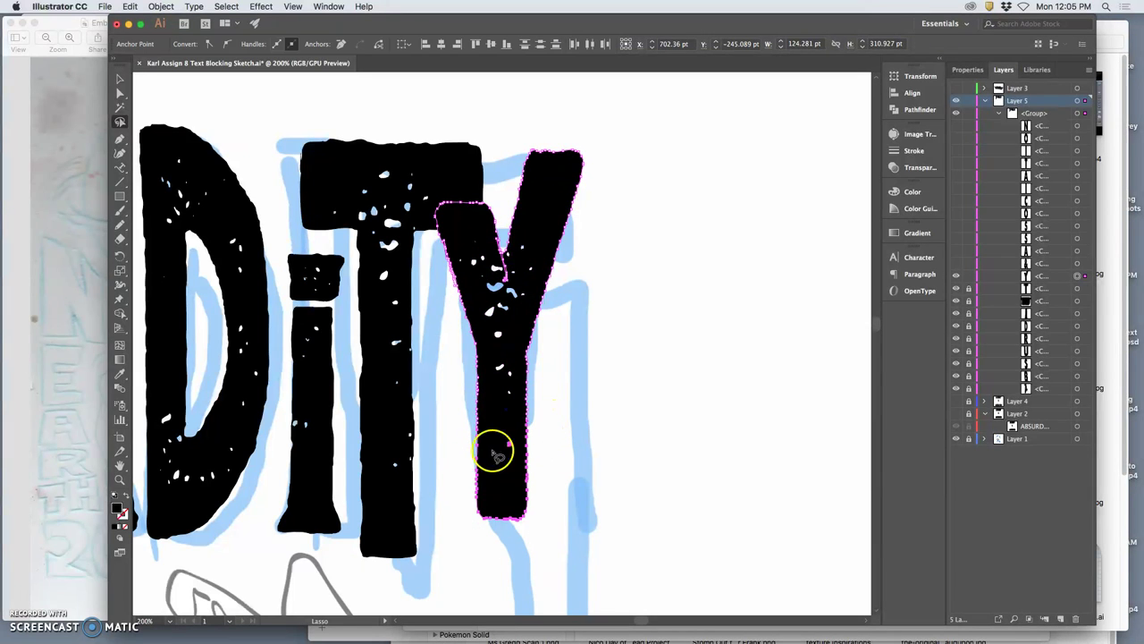
pyautogui.click(542, 324)
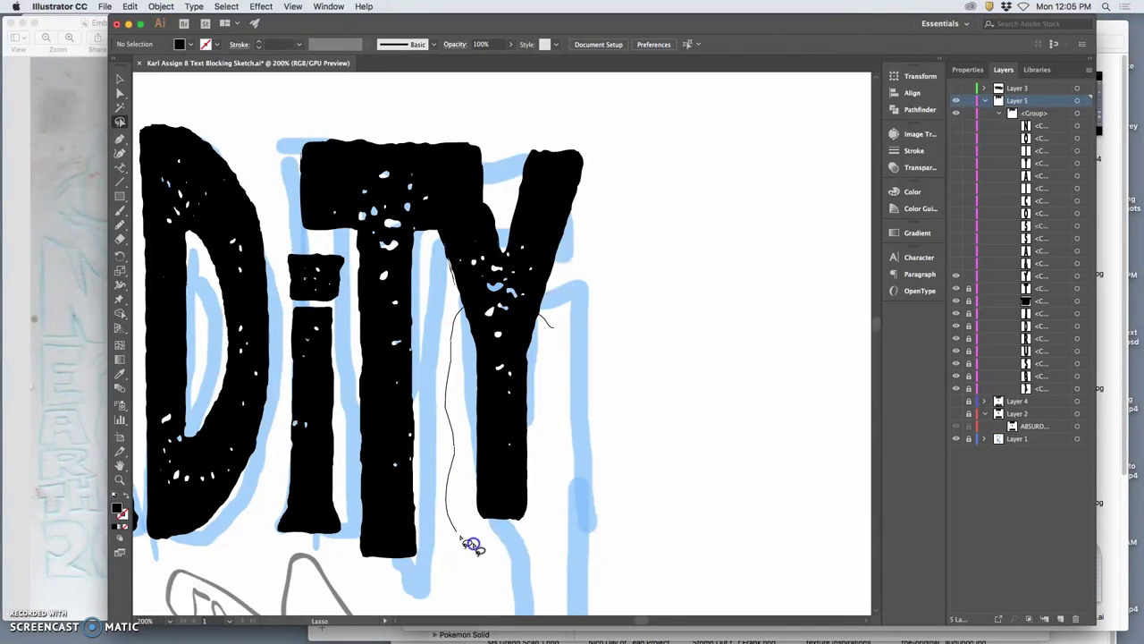
pyautogui.moveTo(490, 550); pyautogui.dragTo(557, 401)
pyautogui.click(119, 93)
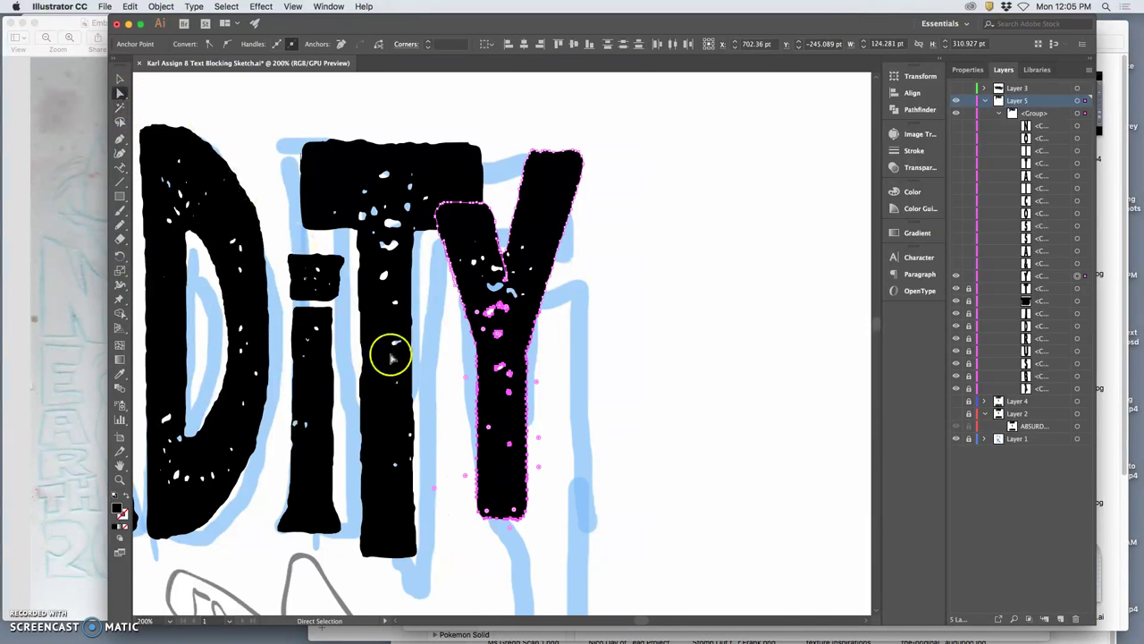
pyautogui.moveTo(498, 514); pyautogui.dragTo(479, 535)
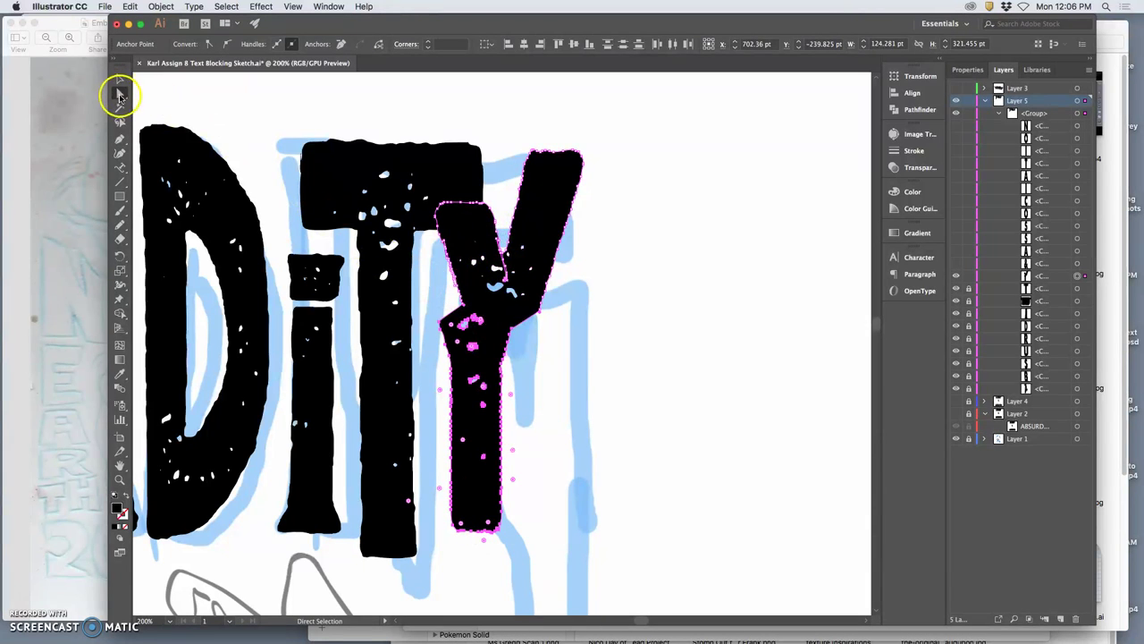
# Try to lasso the Y's left arm and shift its anchor points left, and undo the unwanted change.
pyautogui.click(120, 121)
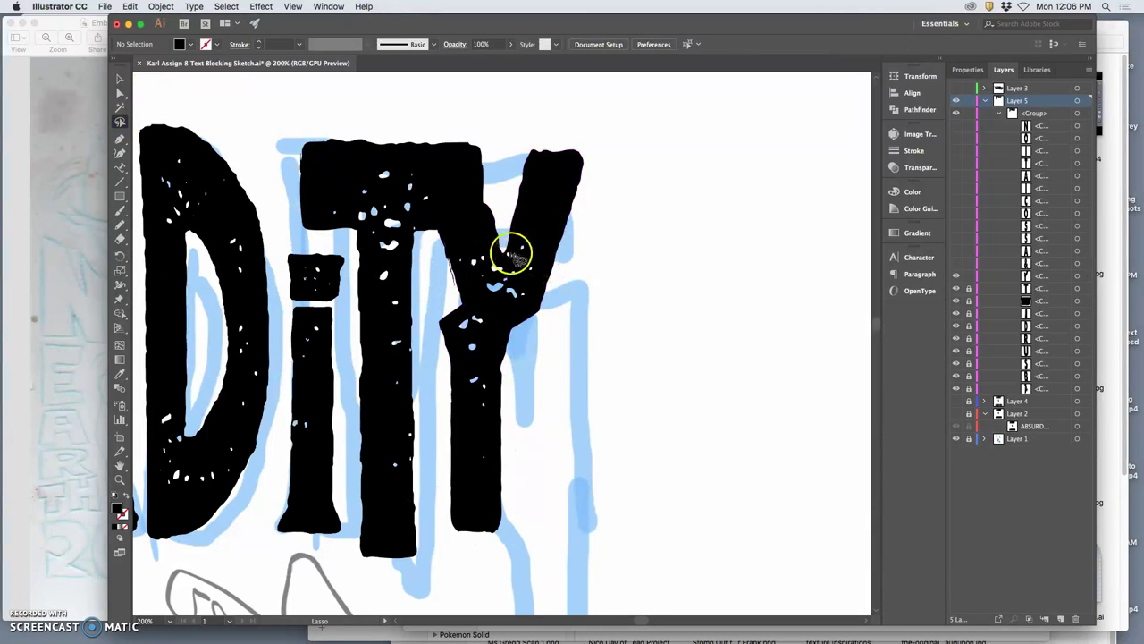
pyautogui.click(506, 248)
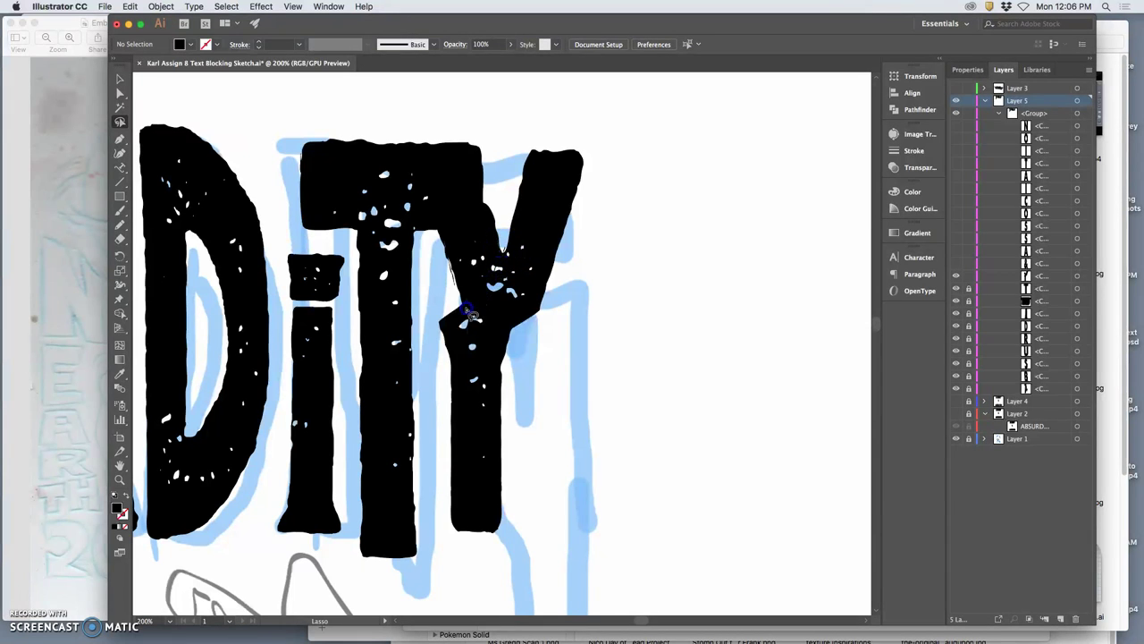
pyautogui.moveTo(500, 210); pyautogui.dragTo(501, 210)
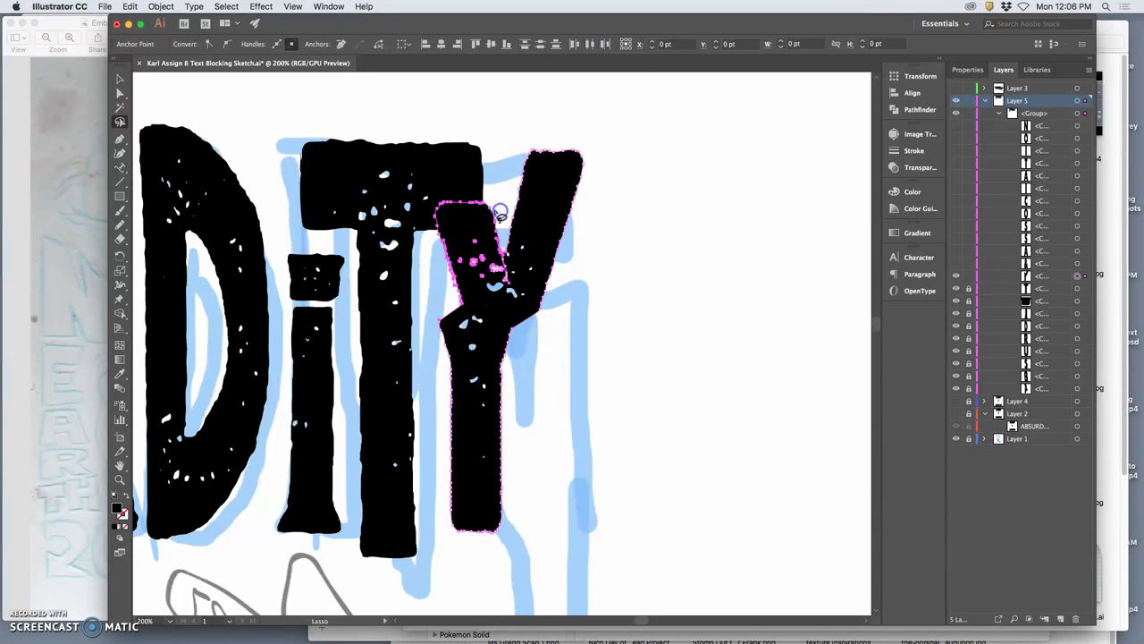
pyautogui.click(120, 93)
pyautogui.click(458, 221)
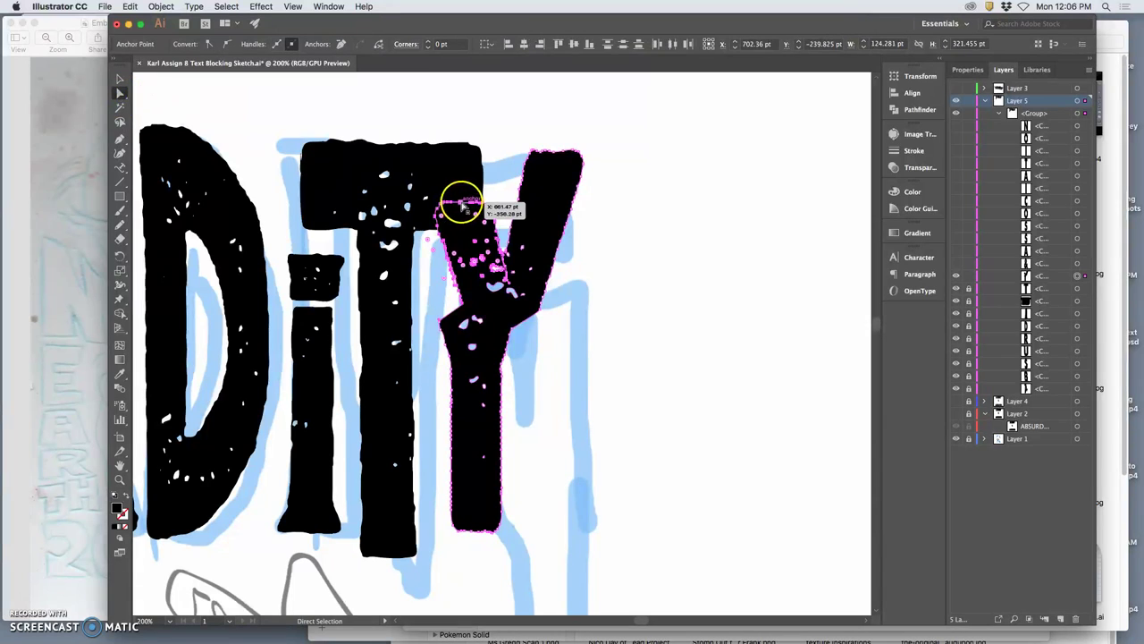
pyautogui.click(465, 203)
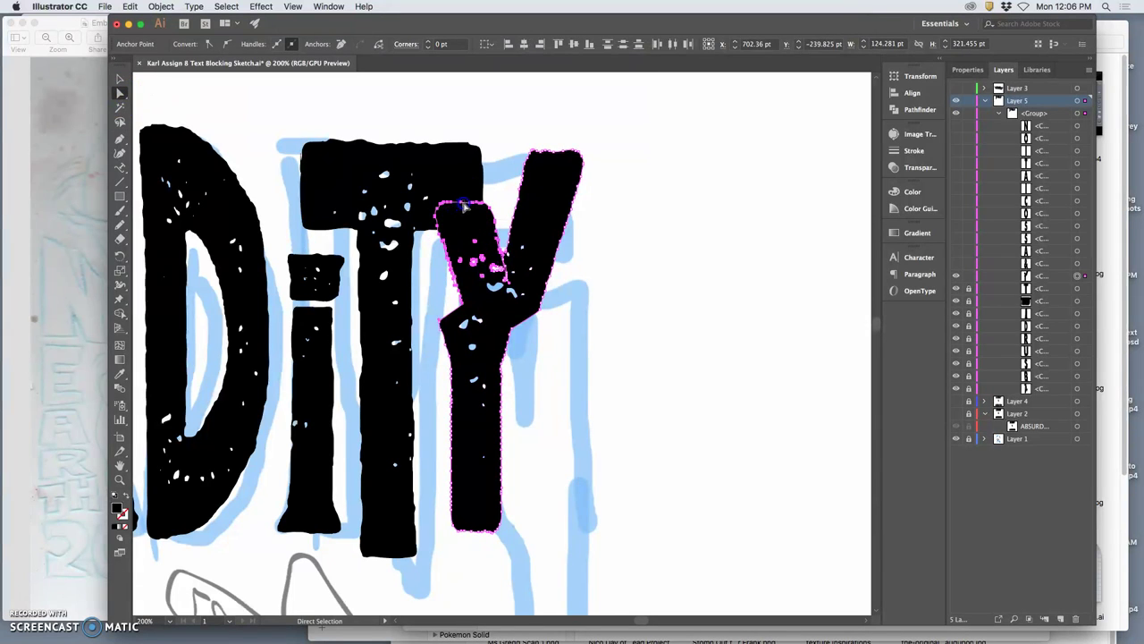
pyautogui.moveTo(464, 206); pyautogui.dragTo(452, 209)
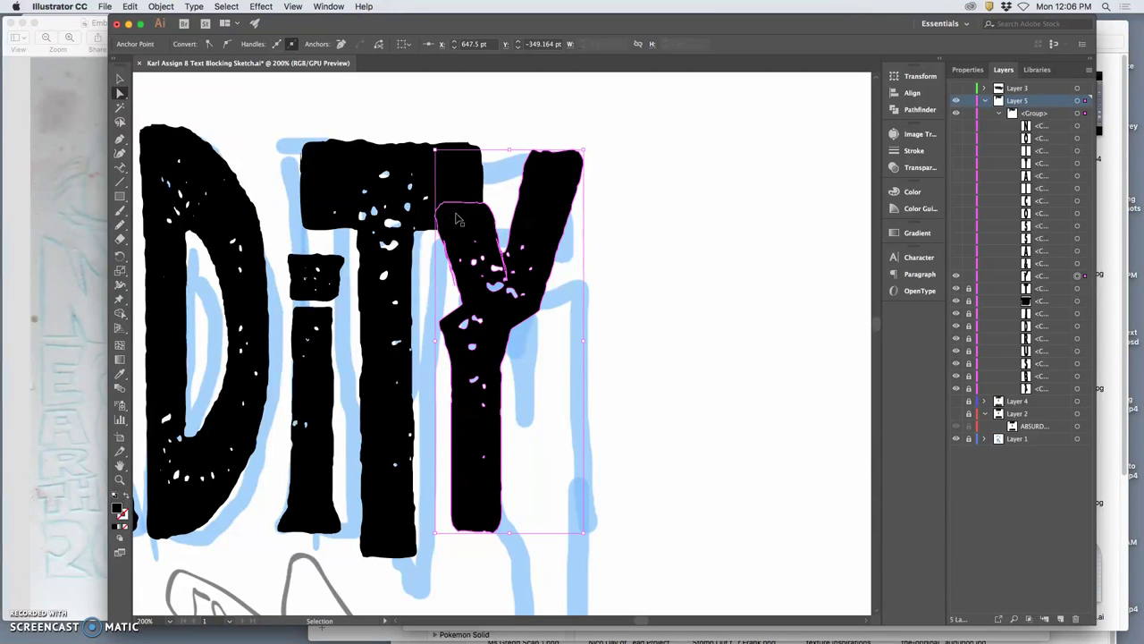
pyautogui.press('a')
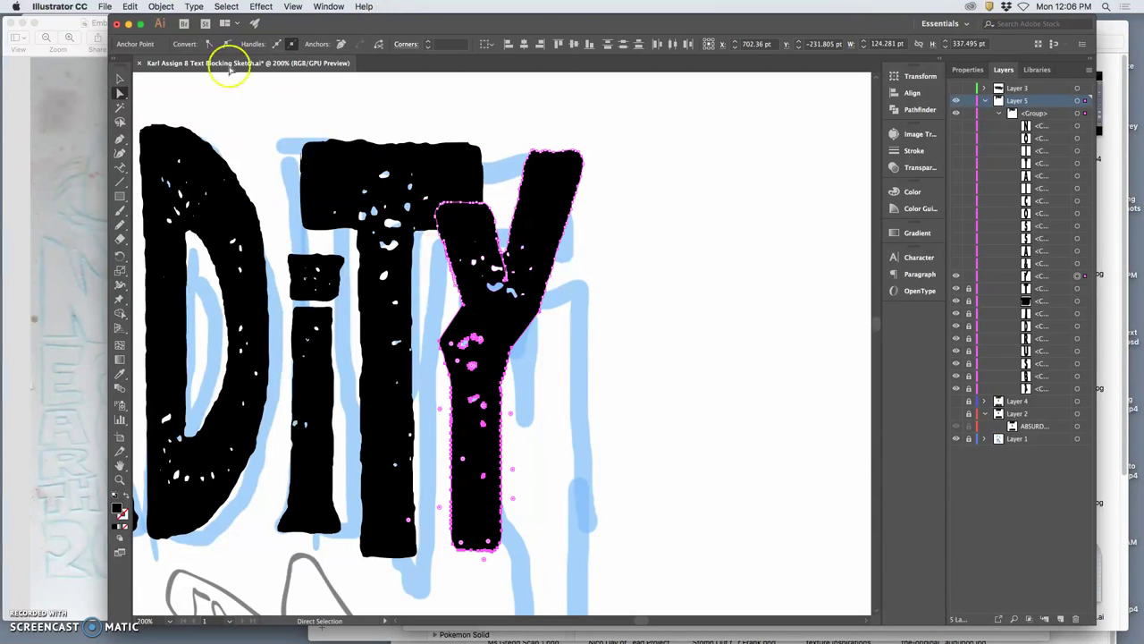
pyautogui.click(129, 6)
pyautogui.click(142, 32)
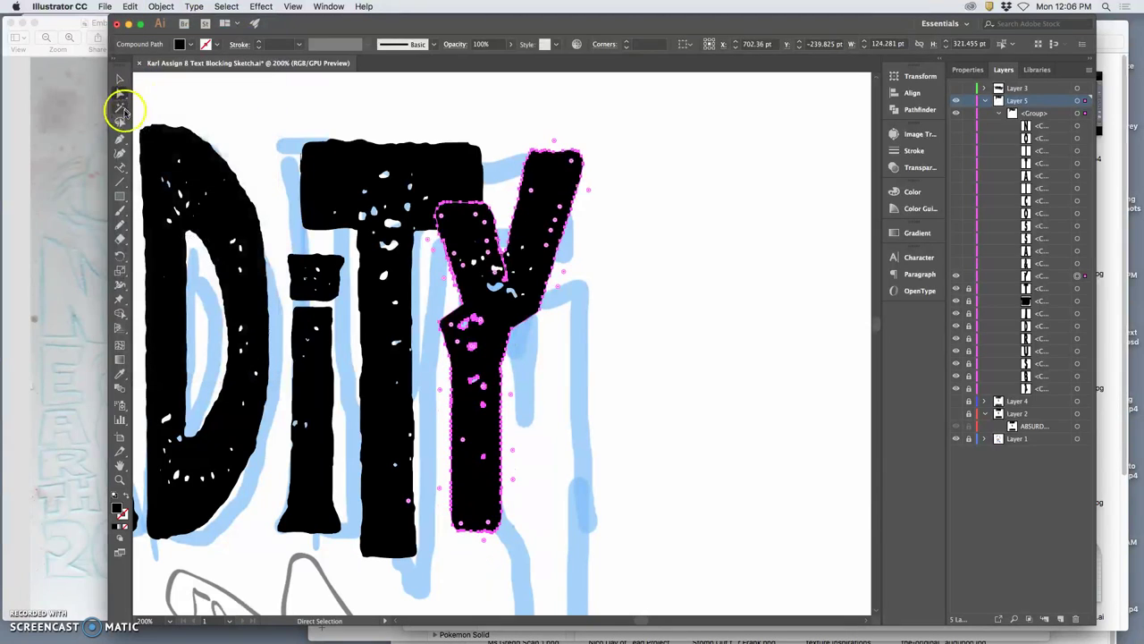
# Lasso the Y's left arm again and move its anchor points left and down over the stem, widening the letter to about 143 pt.
pyautogui.click(120, 122)
pyautogui.click(498, 181)
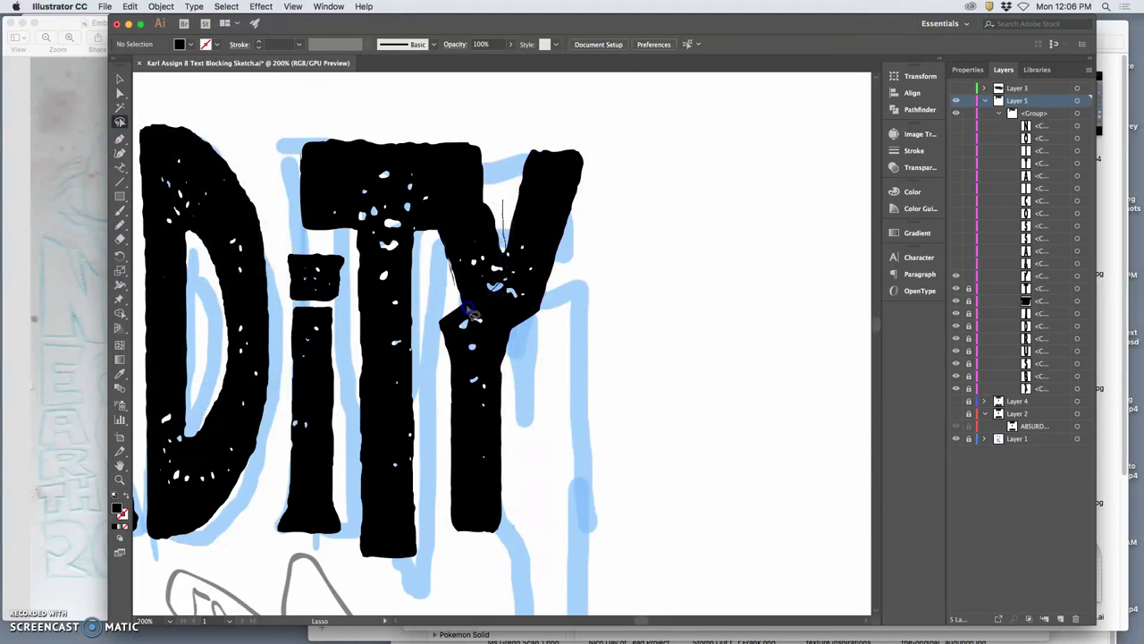
pyautogui.moveTo(449, 195); pyautogui.dragTo(442, 221)
pyautogui.click(119, 93)
pyautogui.click(492, 211)
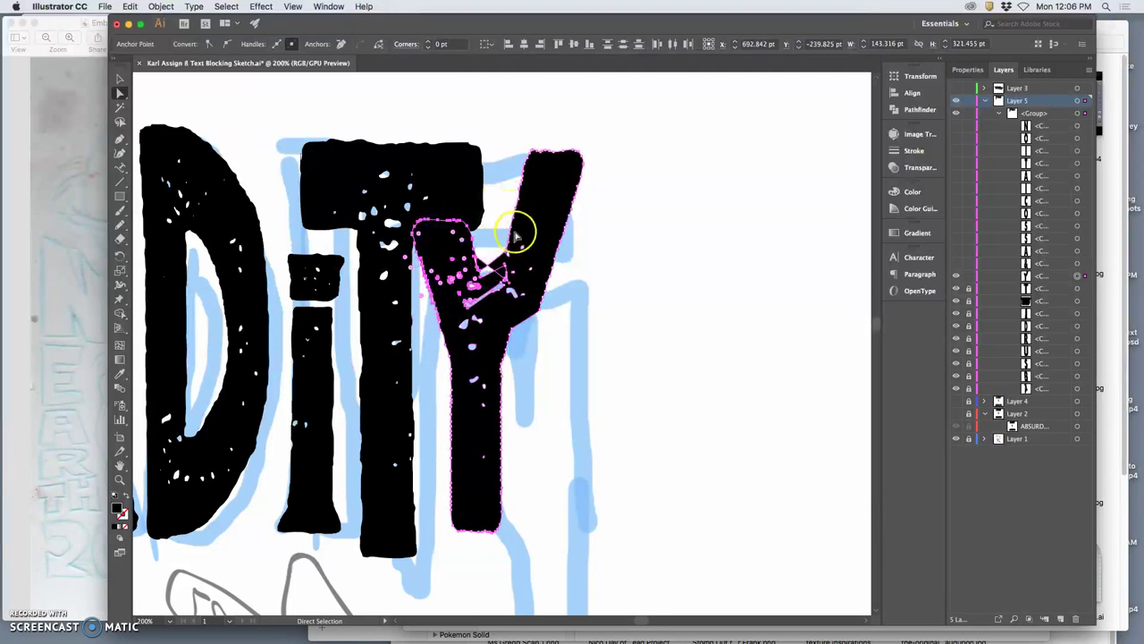
# Lasso the top edge of the Y's left arm and lower its anchor points to just below the T's crossbar.
pyautogui.click(587, 290)
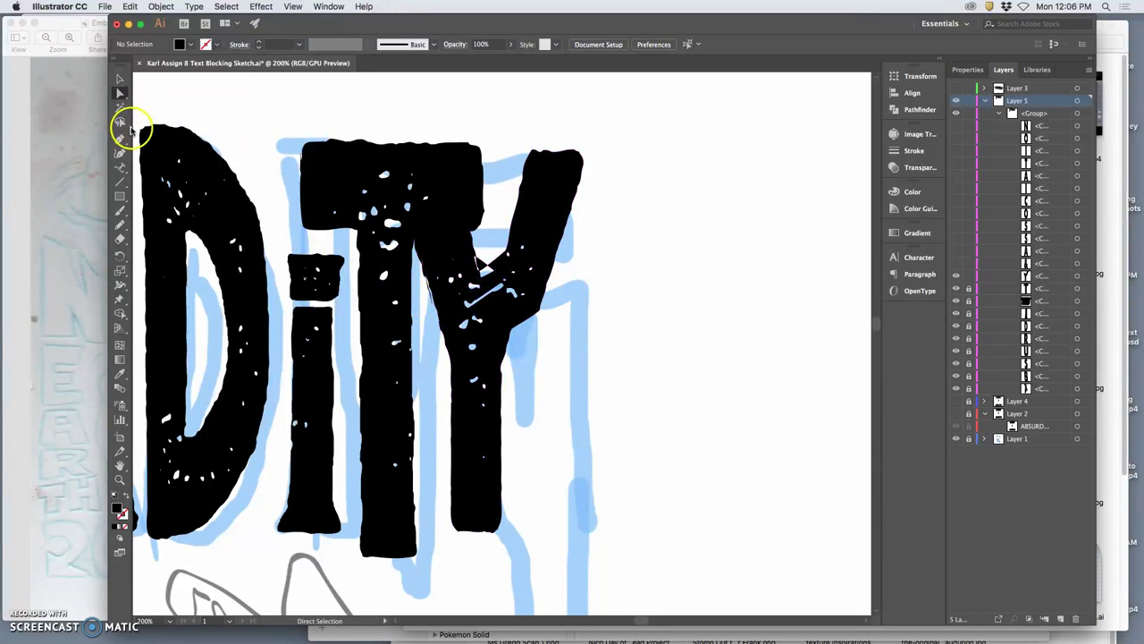
pyautogui.click(120, 121)
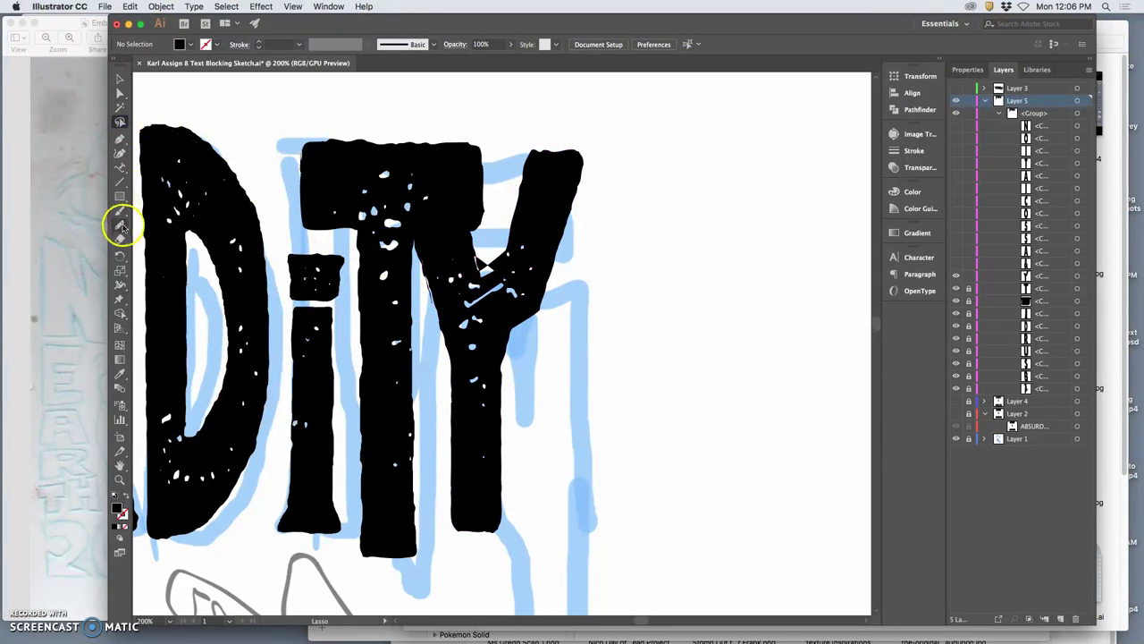
pyautogui.click(469, 198)
pyautogui.moveTo(408, 199)
pyautogui.mouseDown()
pyautogui.moveTo(445, 234)
pyautogui.moveTo(481, 239)
pyautogui.moveTo(448, 244)
pyautogui.mouseUp()
pyautogui.click(120, 93)
pyautogui.click(417, 209)
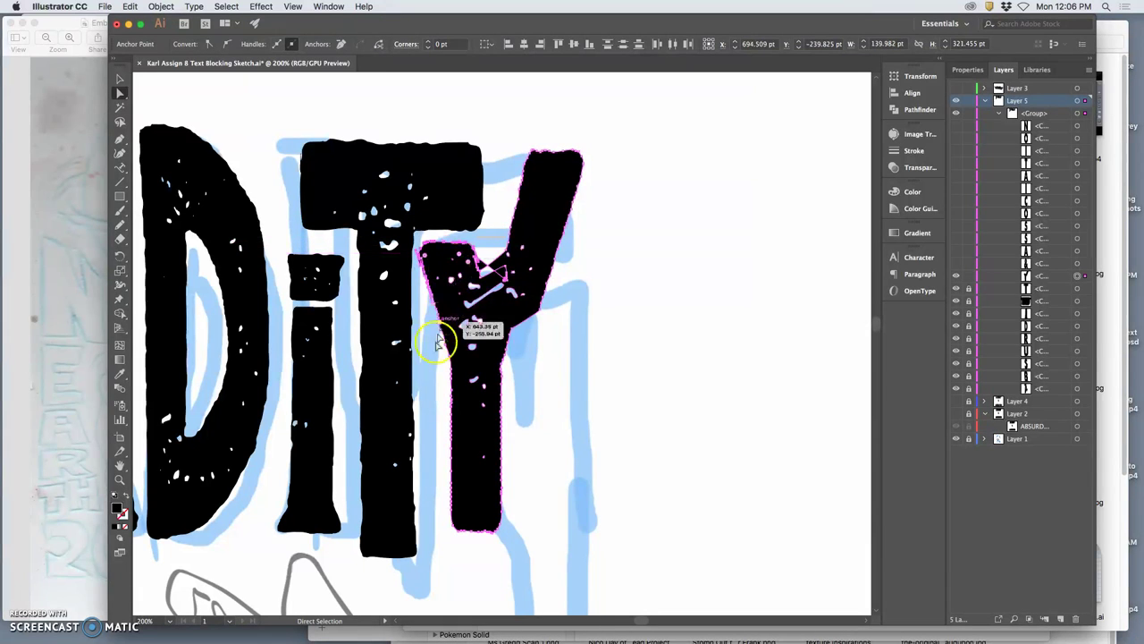
pyautogui.click(534, 317)
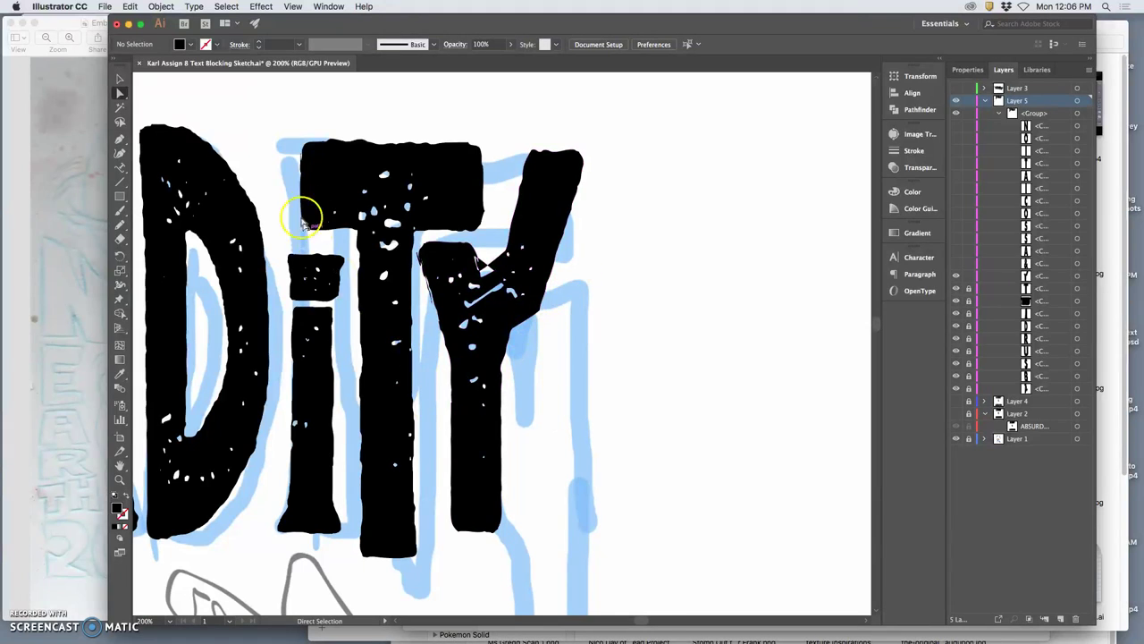
# Redraw the Y's left outer edge and clean up the distorted notch between its arms with the Pencil tool.
pyautogui.click(120, 225)
pyautogui.keyDown('super'); pyautogui.click(461, 264); pyautogui.keyUp('super')
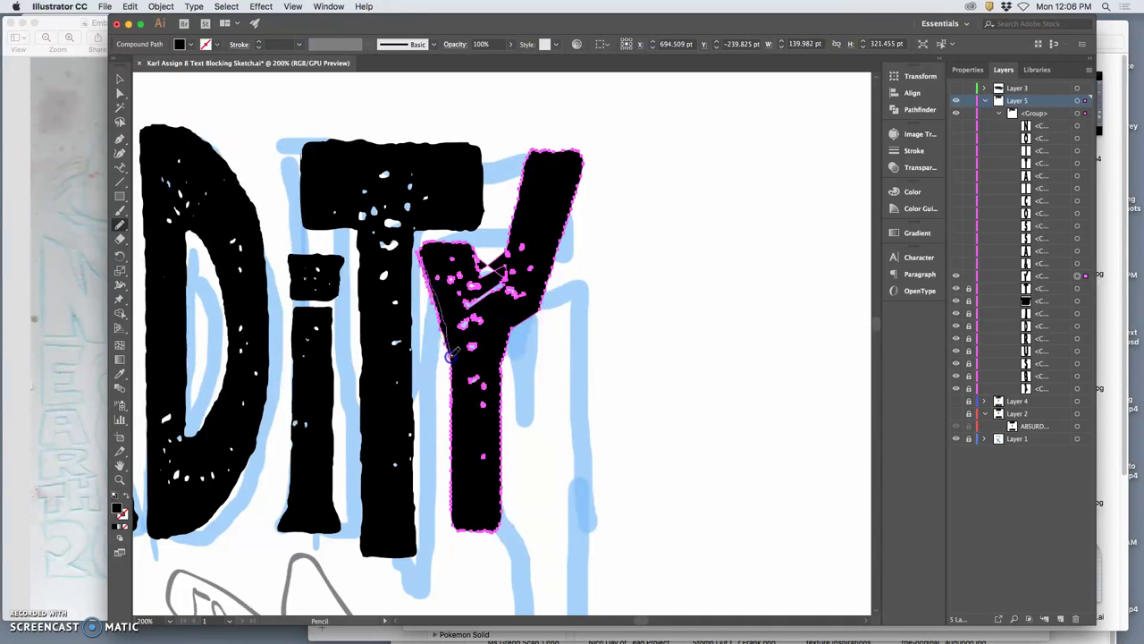
pyautogui.moveTo(454, 388); pyautogui.dragTo(458, 393)
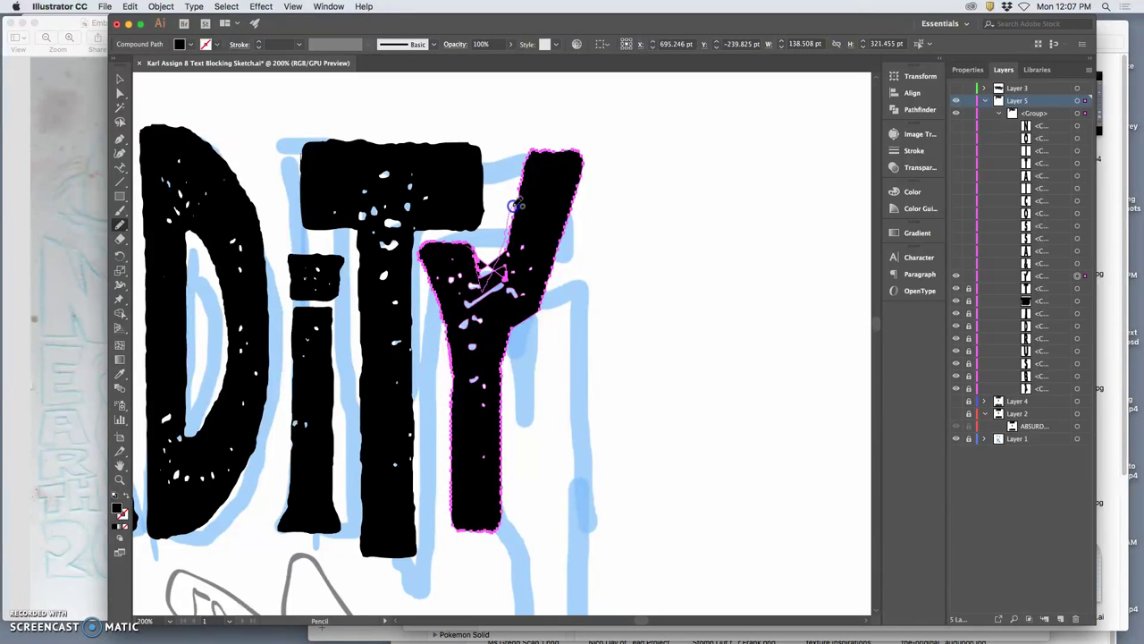
pyautogui.moveTo(526, 170)
pyautogui.mouseDown()
pyautogui.moveTo(579, 209)
pyautogui.moveTo(585, 163)
pyautogui.moveTo(547, 234)
pyautogui.mouseUp()
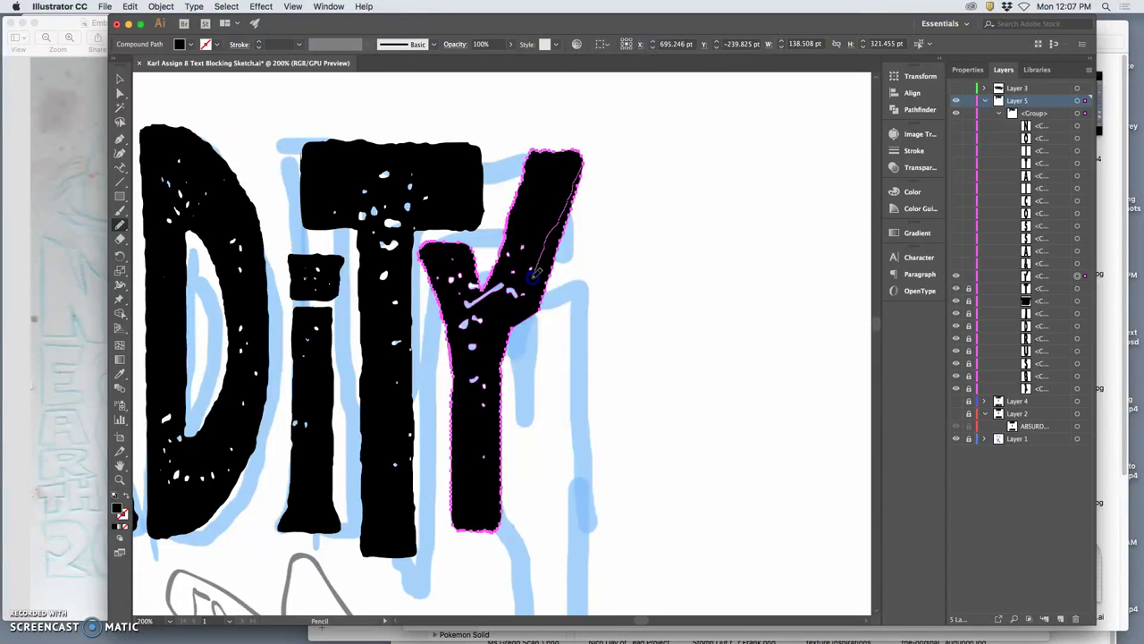
# Redraw the Y's right outer edge from the arm down to the stem as a smooth slanted contour with the Pencil tool.
pyautogui.moveTo(509, 333); pyautogui.dragTo(507, 340)
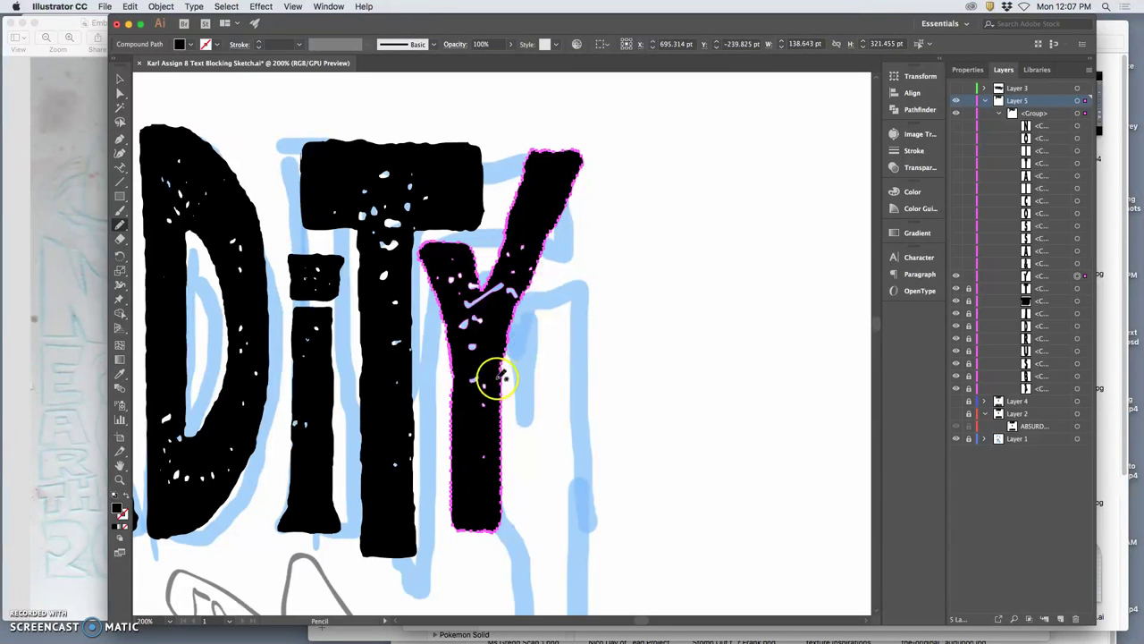
pyautogui.moveTo(534, 265)
pyautogui.mouseDown()
pyautogui.moveTo(537, 243)
pyautogui.moveTo(539, 254)
pyautogui.mouseUp()
pyautogui.press('super')
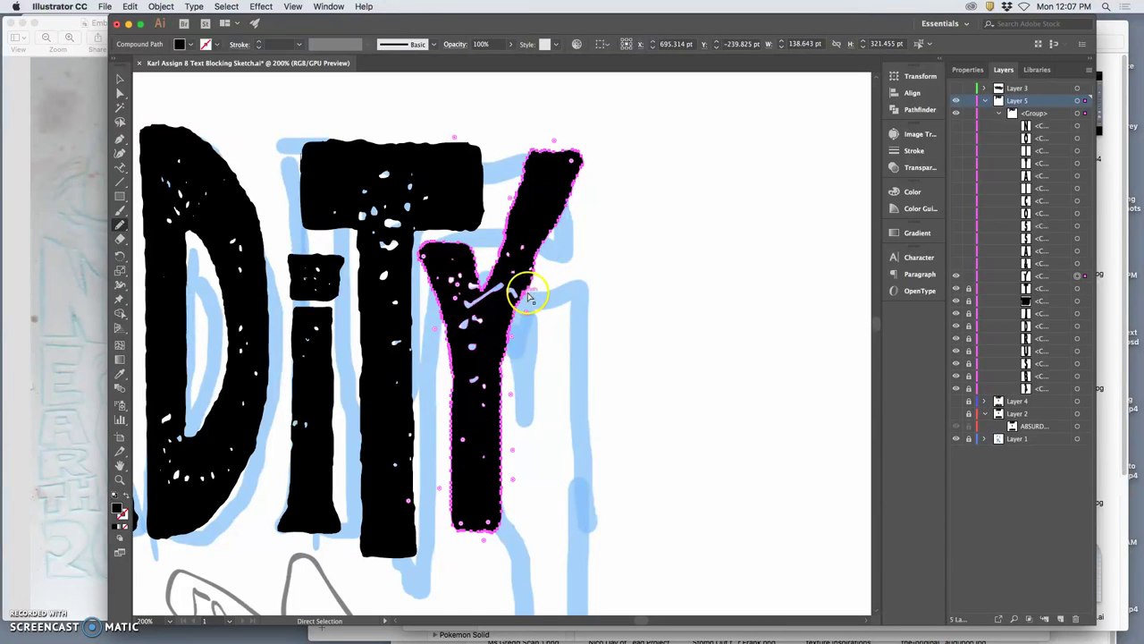
pyautogui.press('super+minus')
pyautogui.press('super+minus')
pyautogui.press('super+minus')
pyautogui.press('super+minus')
pyautogui.press('super+minus')
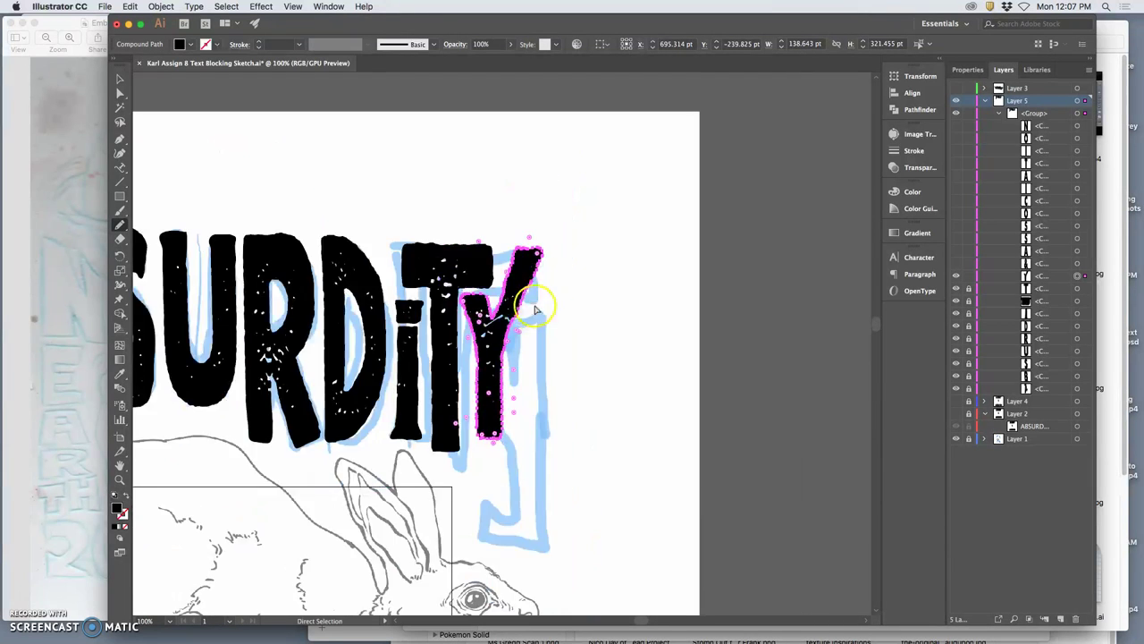
pyautogui.press('super+equal')
pyautogui.press('super+equal')
pyautogui.press('super+equal')
pyautogui.press('super+equal')
pyautogui.press('super+equal')
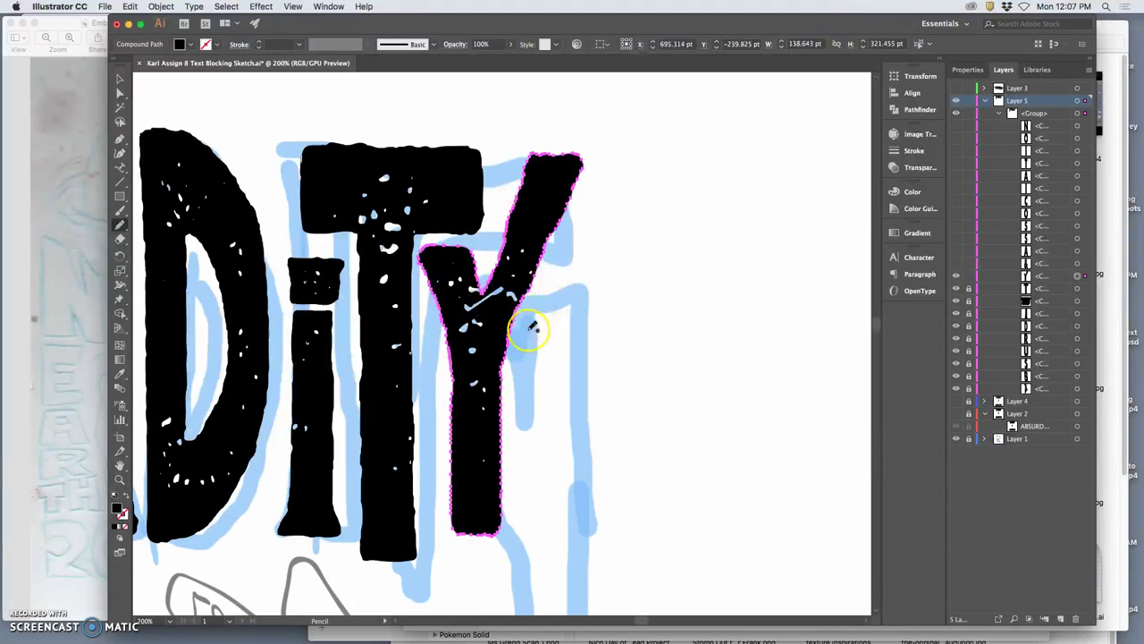
pyautogui.moveTo(481, 383); pyautogui.dragTo(559, 222)
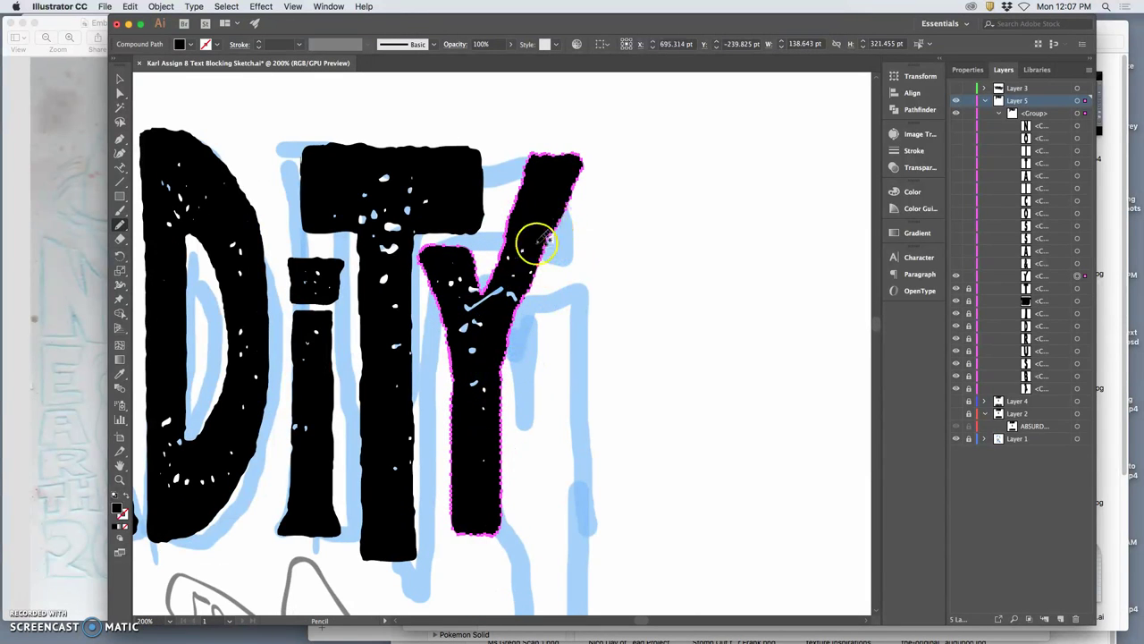
# Rotate the Y counterclockwise so that its stem slants down to the right.
pyautogui.click(122, 78)
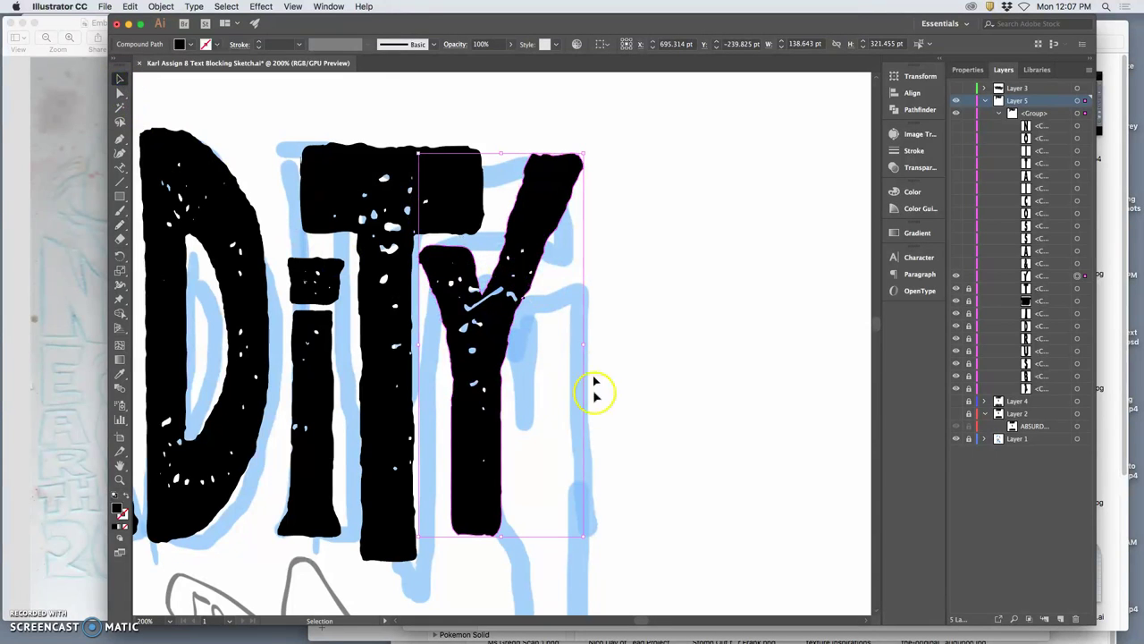
pyautogui.moveTo(591, 542); pyautogui.dragTo(647, 490)
pyautogui.moveTo(491, 249); pyautogui.dragTo(556, 255)
pyautogui.press('super+z')
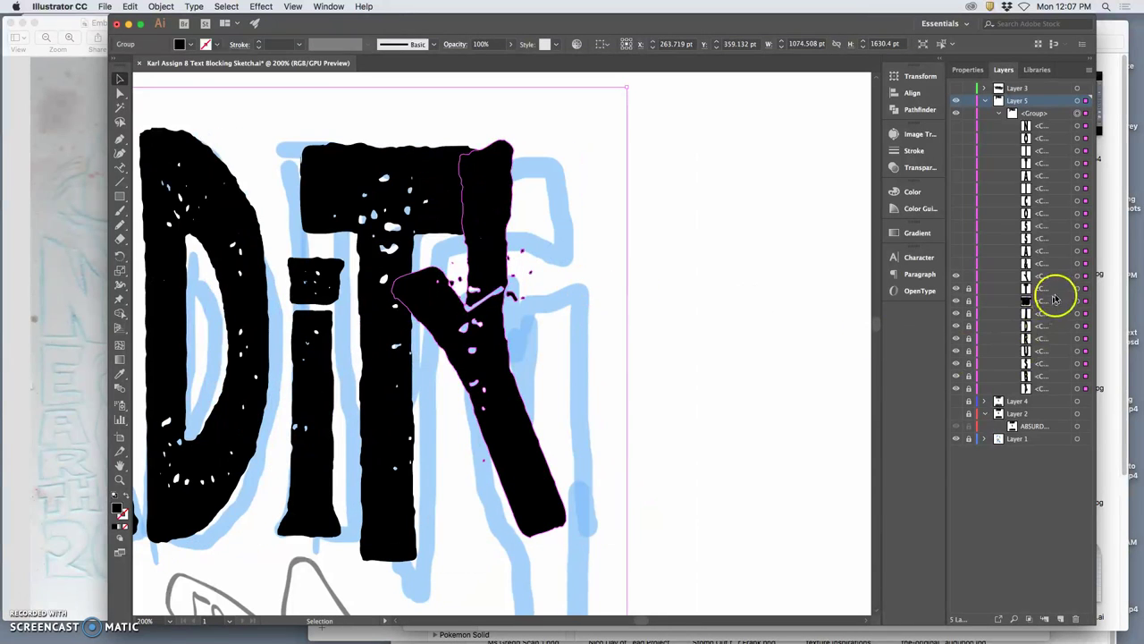
# Move the rotated Y to the right of the T's stem and widen it to about 172 pt.
pyautogui.click(1077, 273)
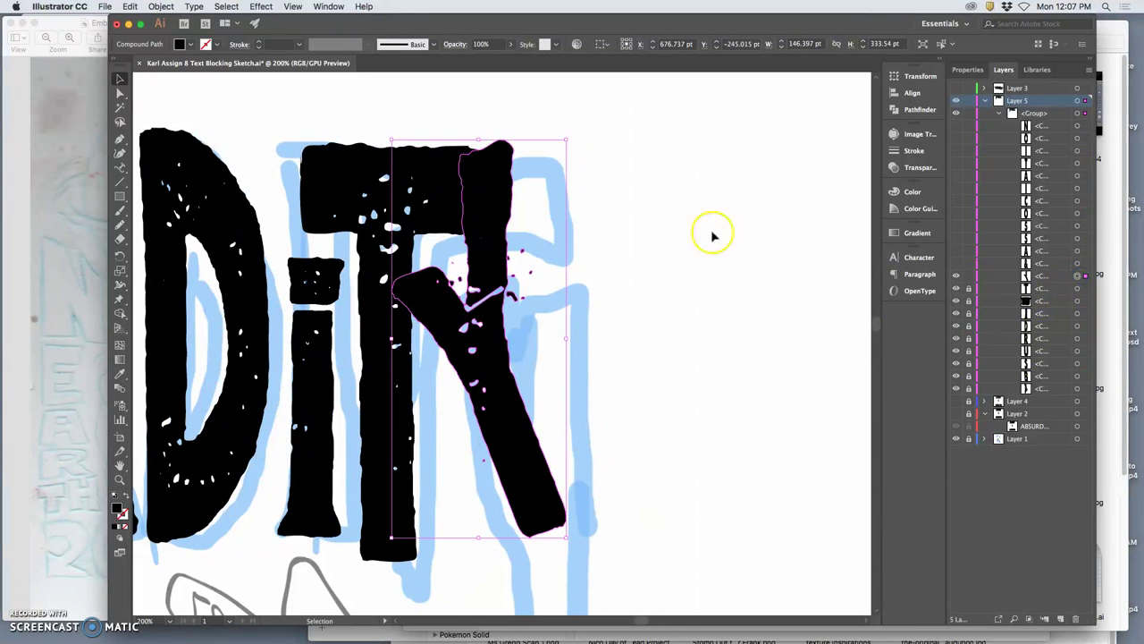
pyautogui.moveTo(494, 197); pyautogui.dragTo(544, 242)
pyautogui.moveTo(611, 340); pyautogui.dragTo(638, 340)
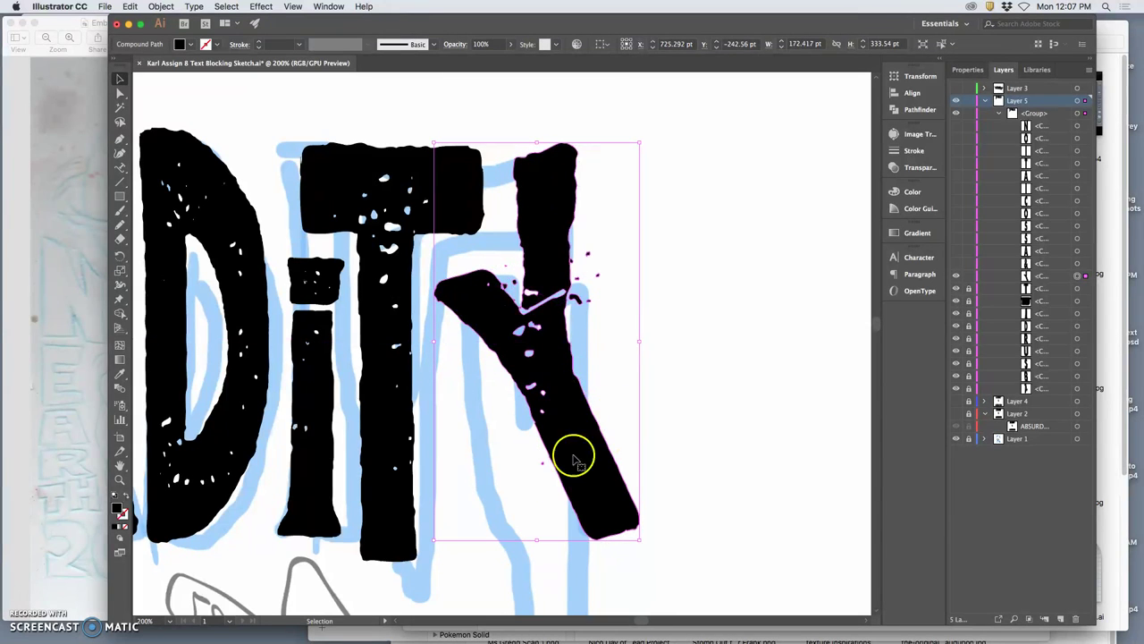
# Redraw the Y's left arm and lower stem with the Pencil tool, turning the stem into a shorter tail hooked to the left.
pyautogui.click(120, 224)
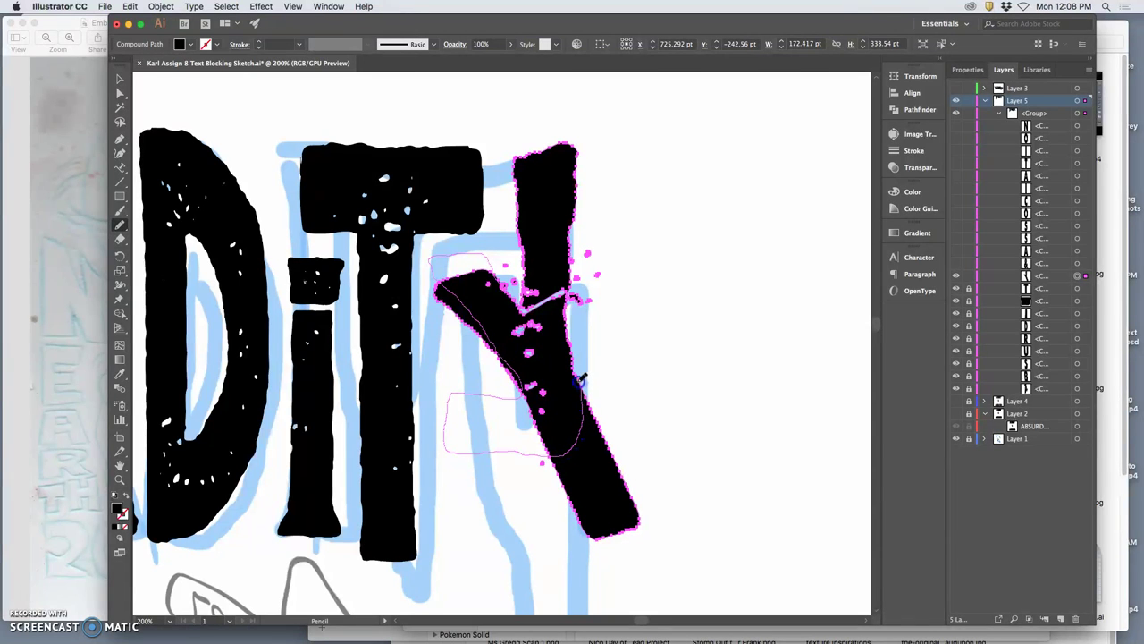
pyautogui.moveTo(580, 380); pyautogui.dragTo(582, 374)
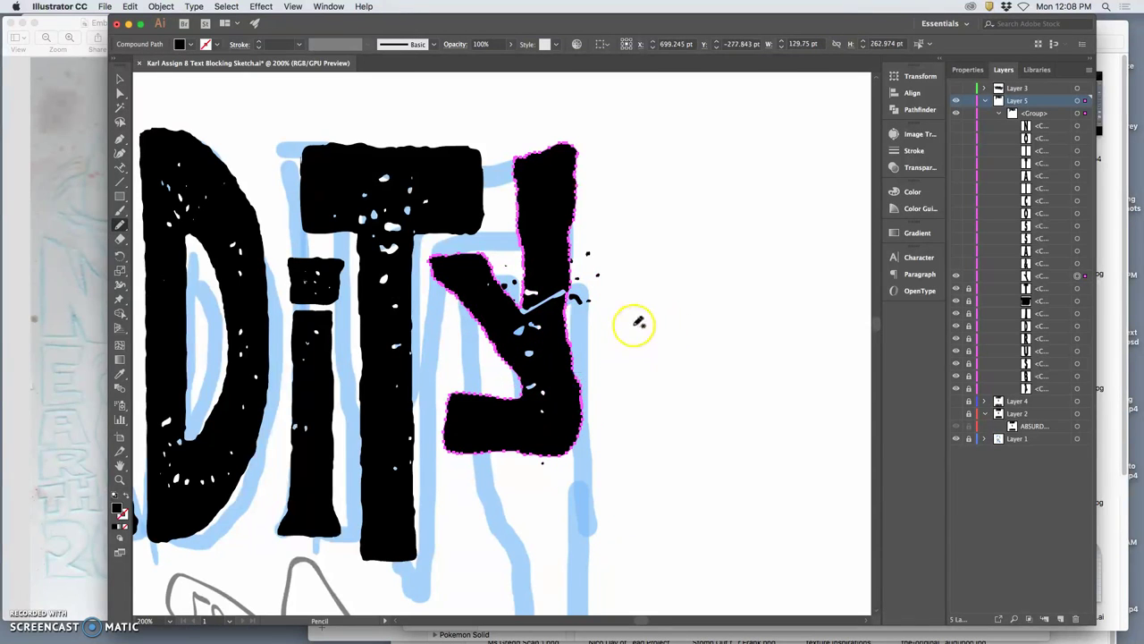
pyautogui.press('super+minus')
pyautogui.press('super+minus')
pyautogui.press('super+minus')
pyautogui.press('super+minus')
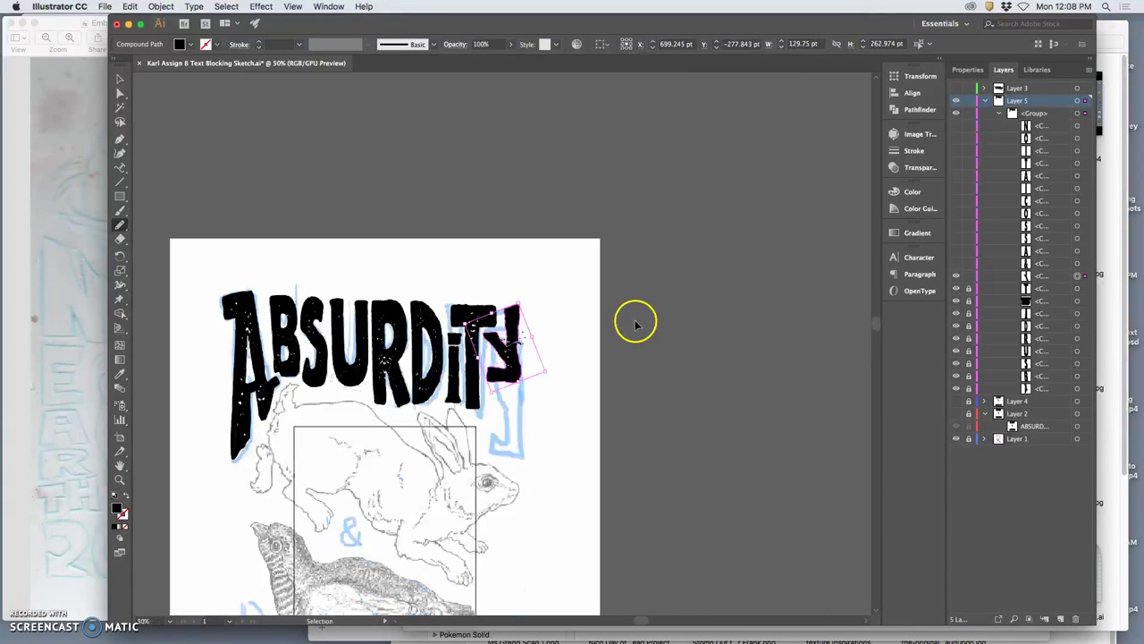
# Refine the Y's outline with the Pencil tool, reshaping the left arm, the notch between the arms and the stem's lower right corner.
pyautogui.press('super+plus')
pyautogui.press('super+plus')
pyautogui.press('super+plus')
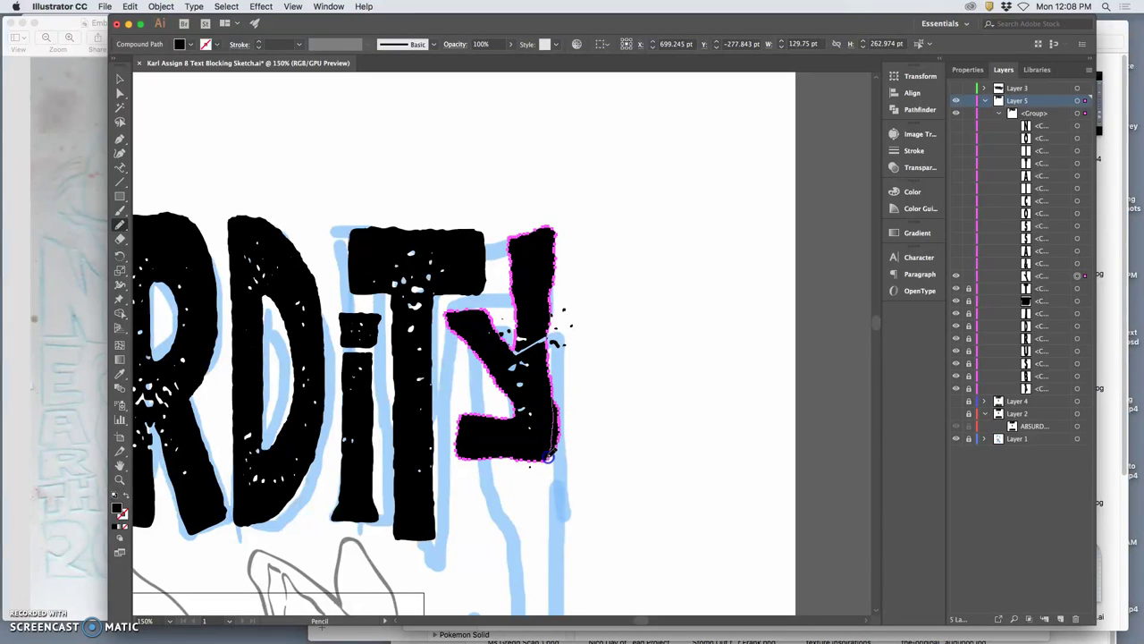
pyautogui.moveTo(542, 463); pyautogui.dragTo(534, 459)
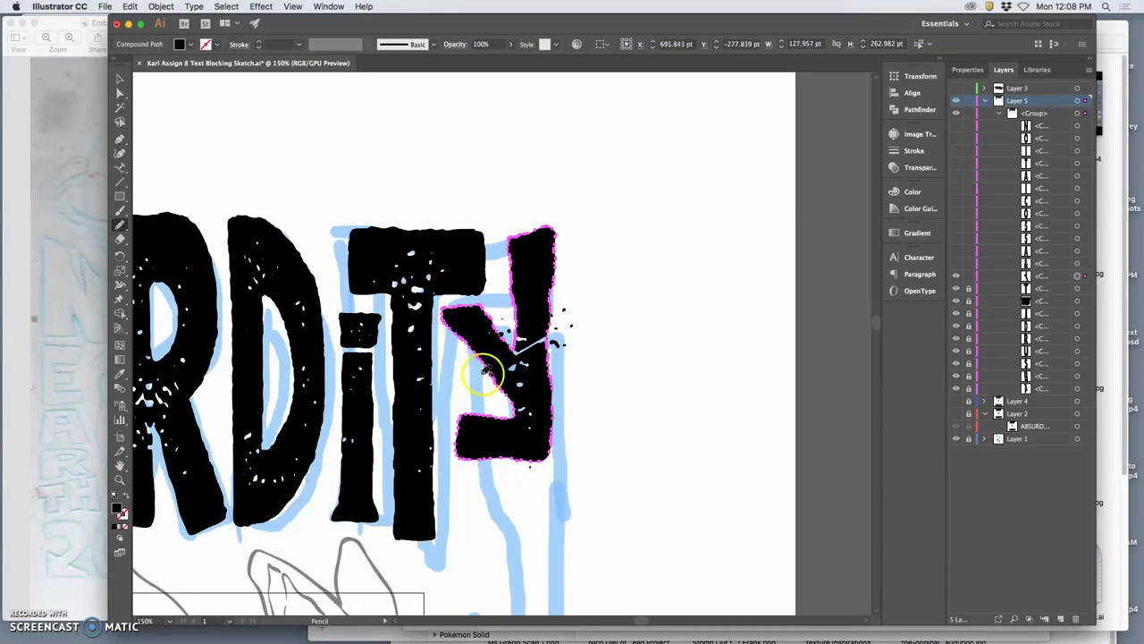
pyautogui.moveTo(517, 331)
pyautogui.mouseDown()
pyautogui.moveTo(476, 309)
pyautogui.moveTo(510, 332)
pyautogui.moveTo(498, 335)
pyautogui.mouseUp()
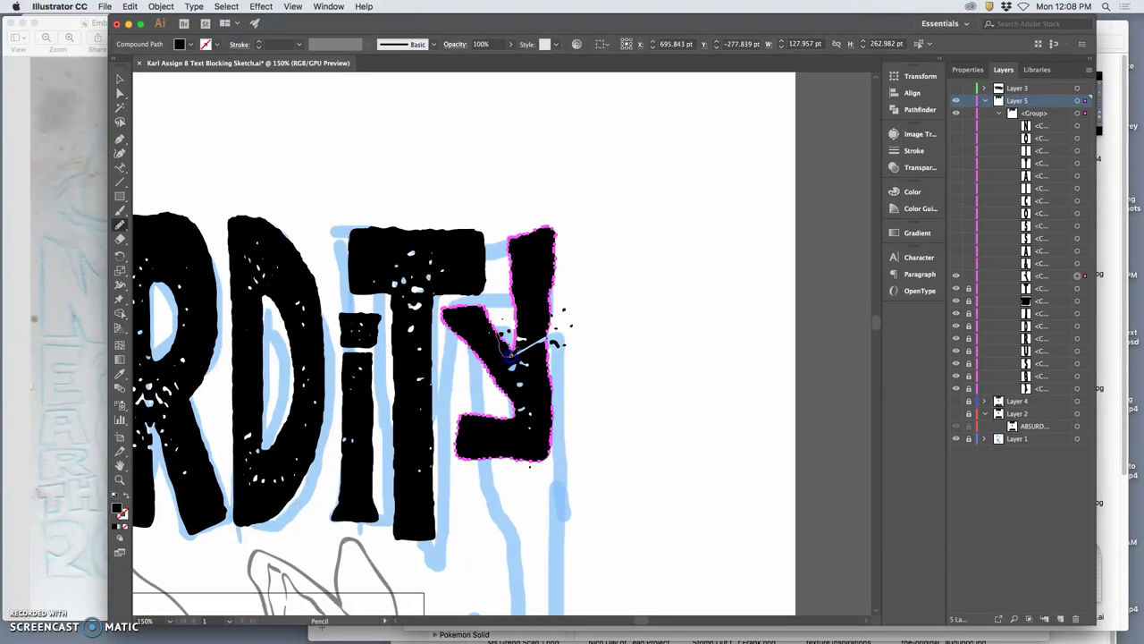
pyautogui.moveTo(527, 350)
pyautogui.mouseDown()
pyautogui.moveTo(498, 343)
pyautogui.moveTo(502, 416)
pyautogui.moveTo(518, 405)
pyautogui.moveTo(501, 423)
pyautogui.moveTo(512, 395)
pyautogui.mouseUp()
pyautogui.moveTo(512, 413); pyautogui.dragTo(554, 372)
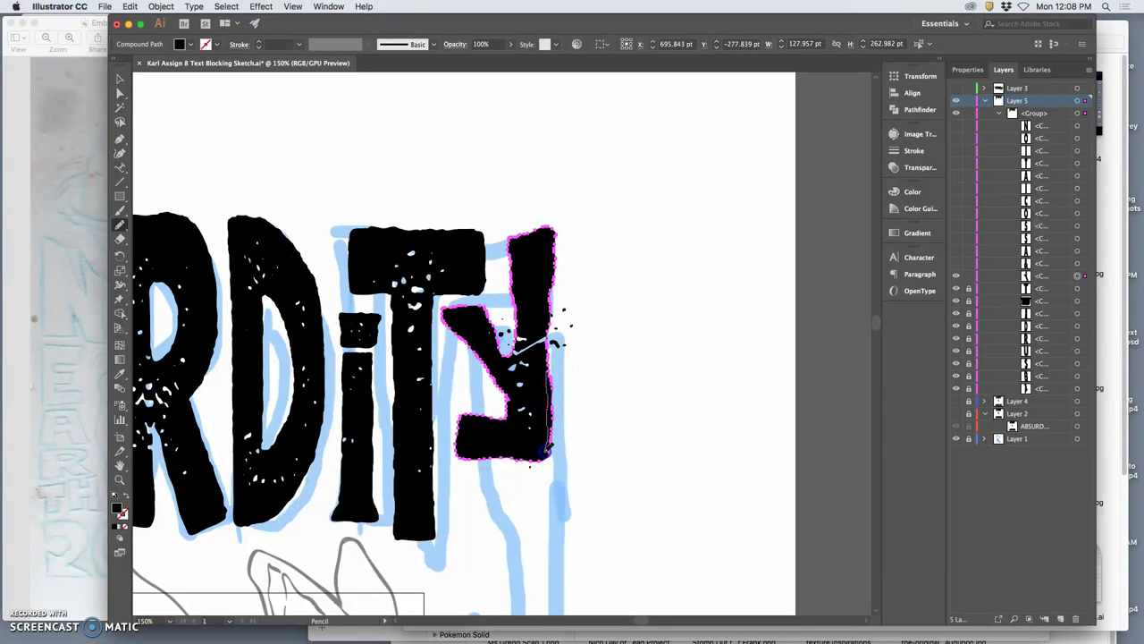
pyautogui.moveTo(543, 450)
pyautogui.mouseDown()
pyautogui.moveTo(519, 486)
pyautogui.moveTo(544, 413)
pyautogui.mouseUp()
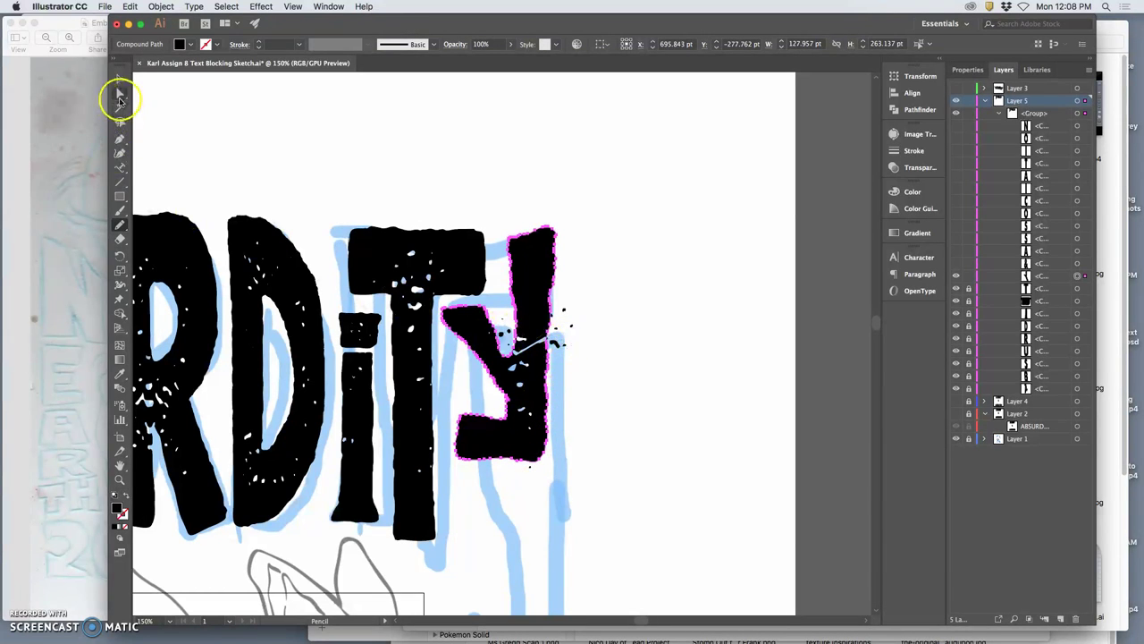
# Delete the cluster of loose specks to the right of the Y using the Direct Selection tool.
pyautogui.click(118, 94)
pyautogui.click(265, 106)
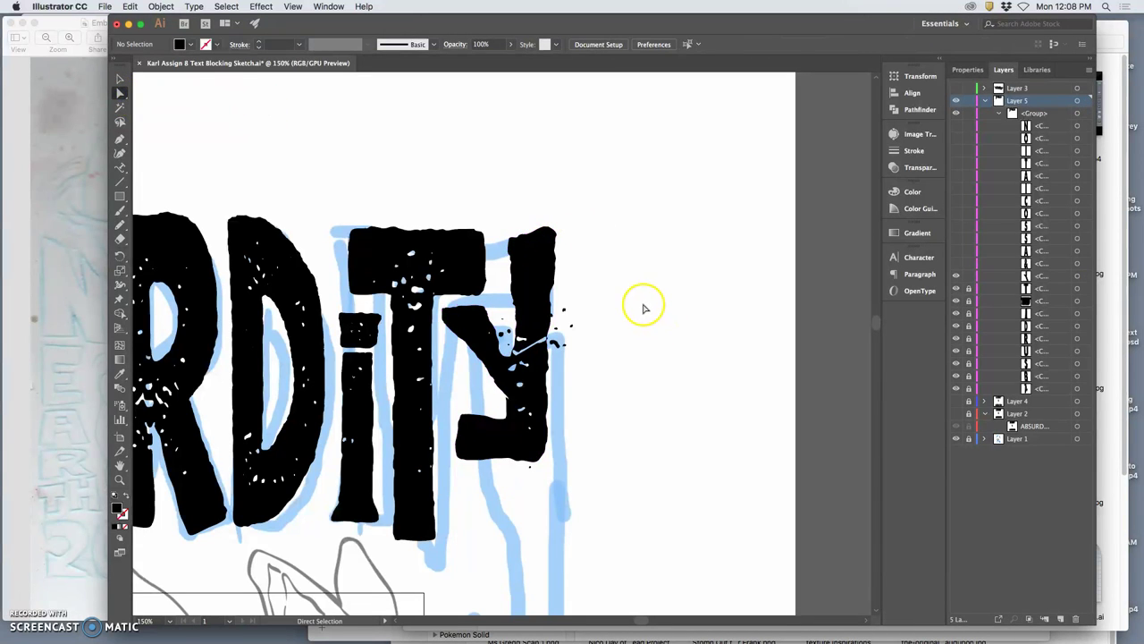
pyautogui.press('super+minus')
pyautogui.press('super+minus')
pyautogui.press('super+minus')
pyautogui.press('super+equal')
pyautogui.press('super+equal')
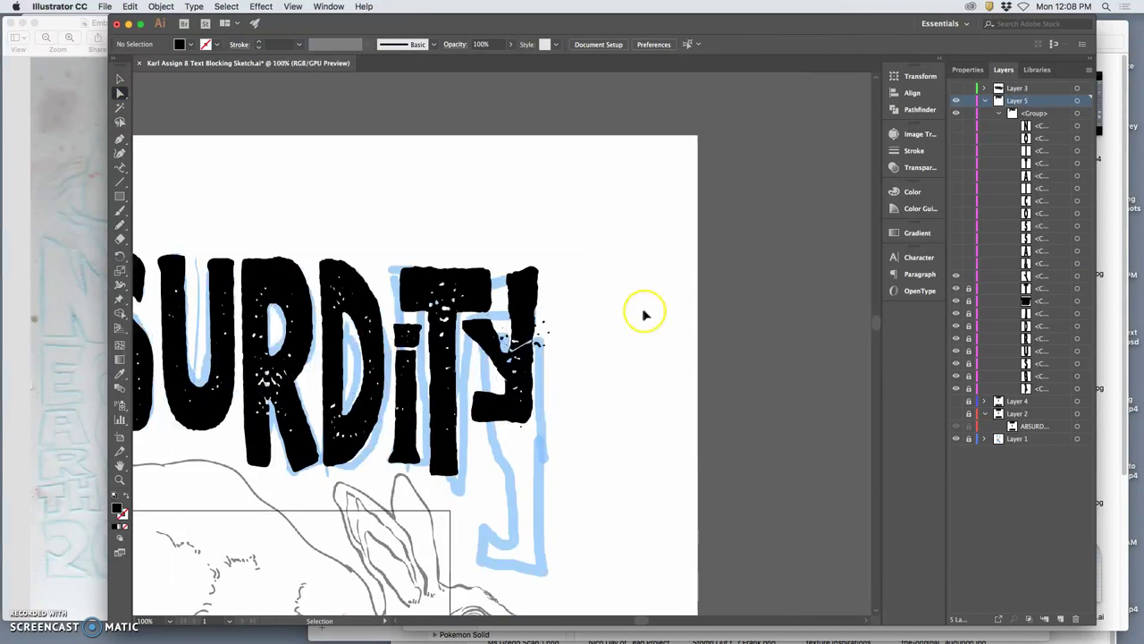
pyautogui.press('super+equal')
pyautogui.press('super+equal')
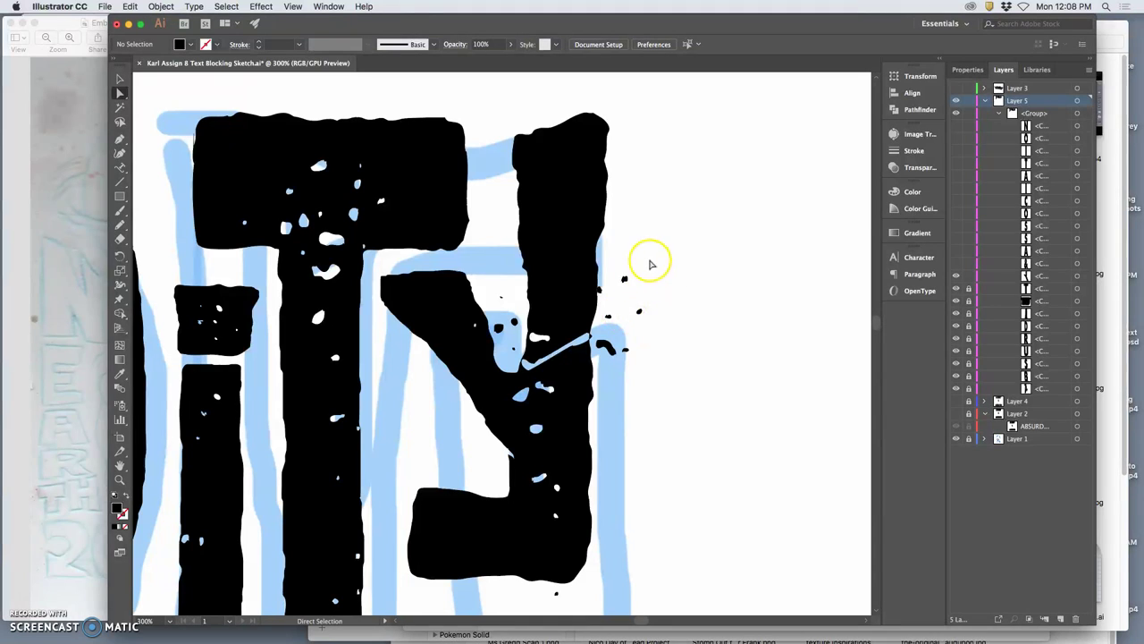
pyautogui.moveTo(608, 380); pyautogui.dragTo(604, 377)
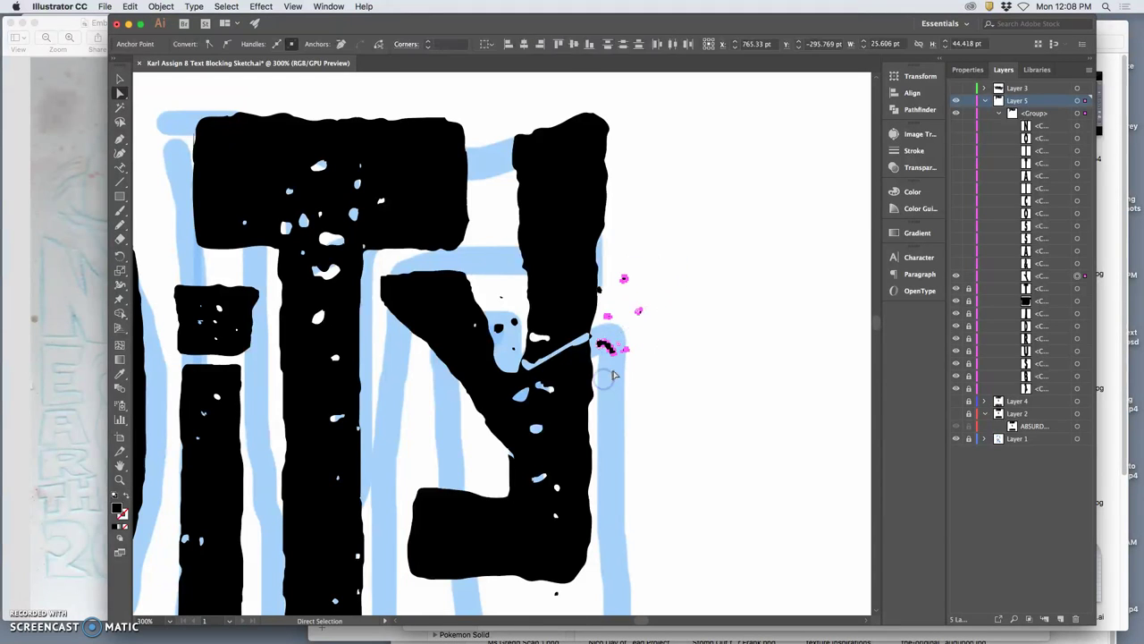
pyautogui.press('Delete')
# Delete the two small specks remaining along the Y's right edge, undoing any accidental removal of the letter itself.
pyautogui.click(605, 295)
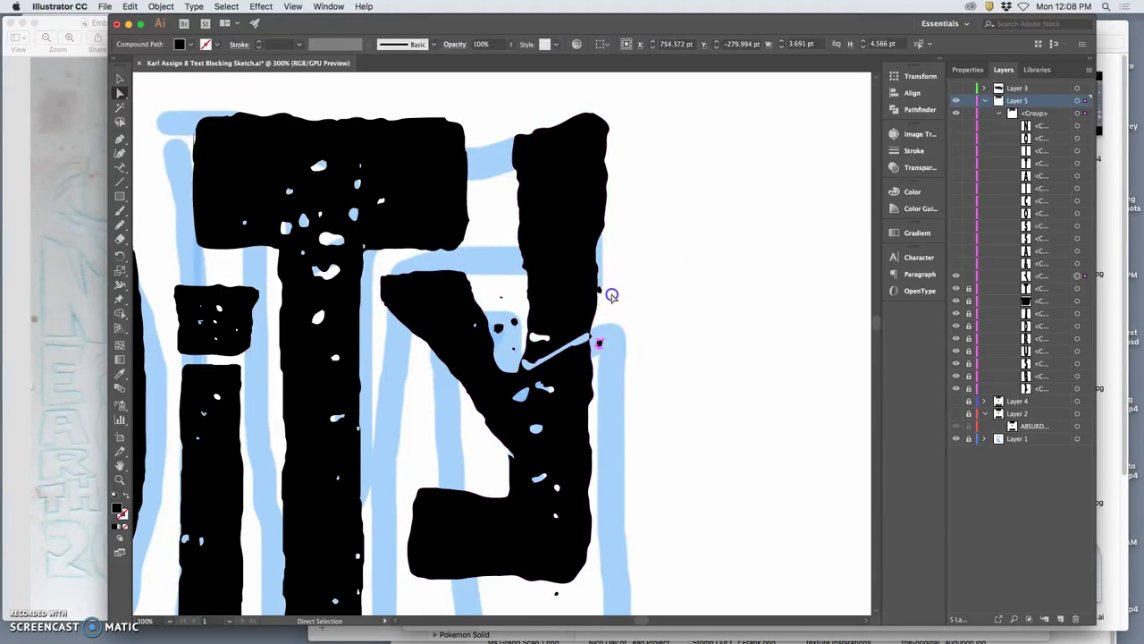
pyautogui.click(604, 348)
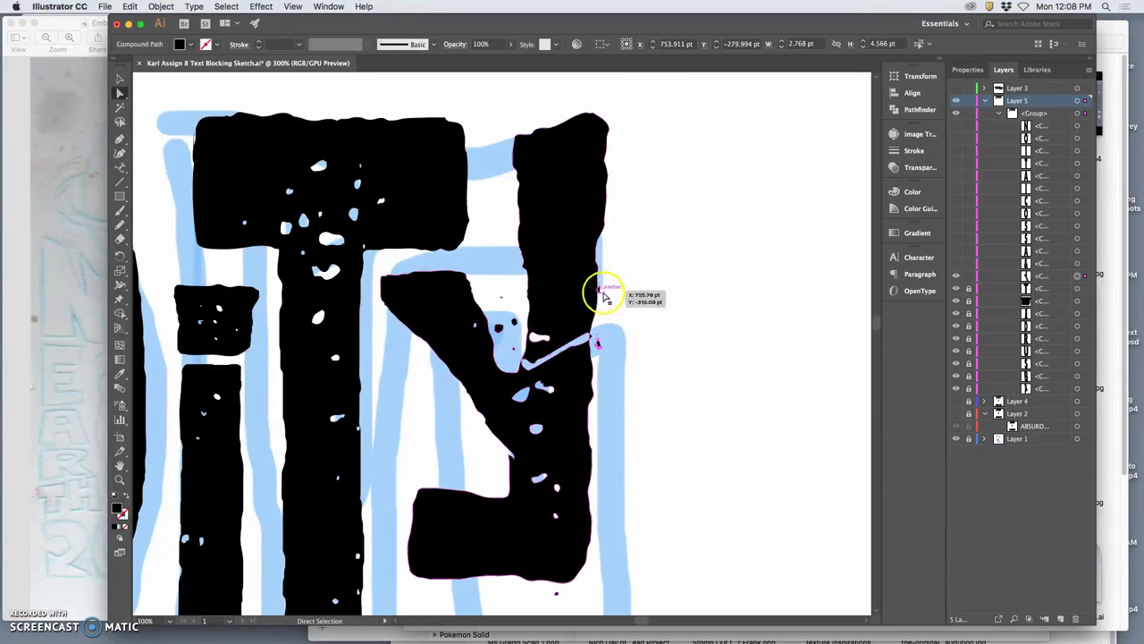
pyautogui.click(582, 347)
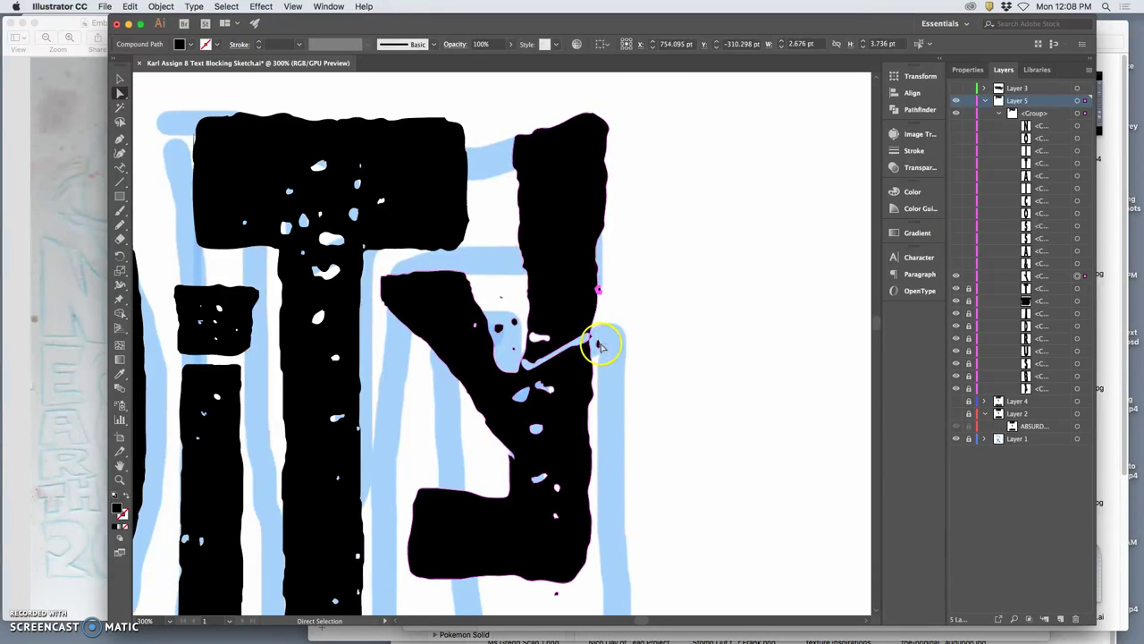
pyautogui.press('Delete')
pyautogui.press('super+z')
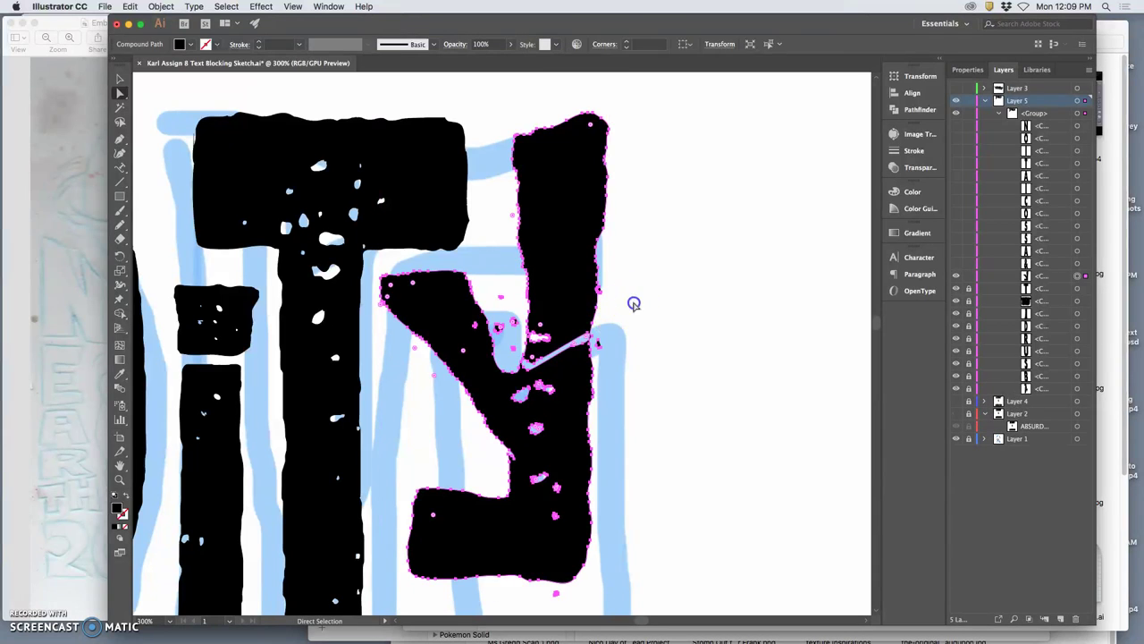
pyautogui.click(633, 302)
pyautogui.click(599, 343)
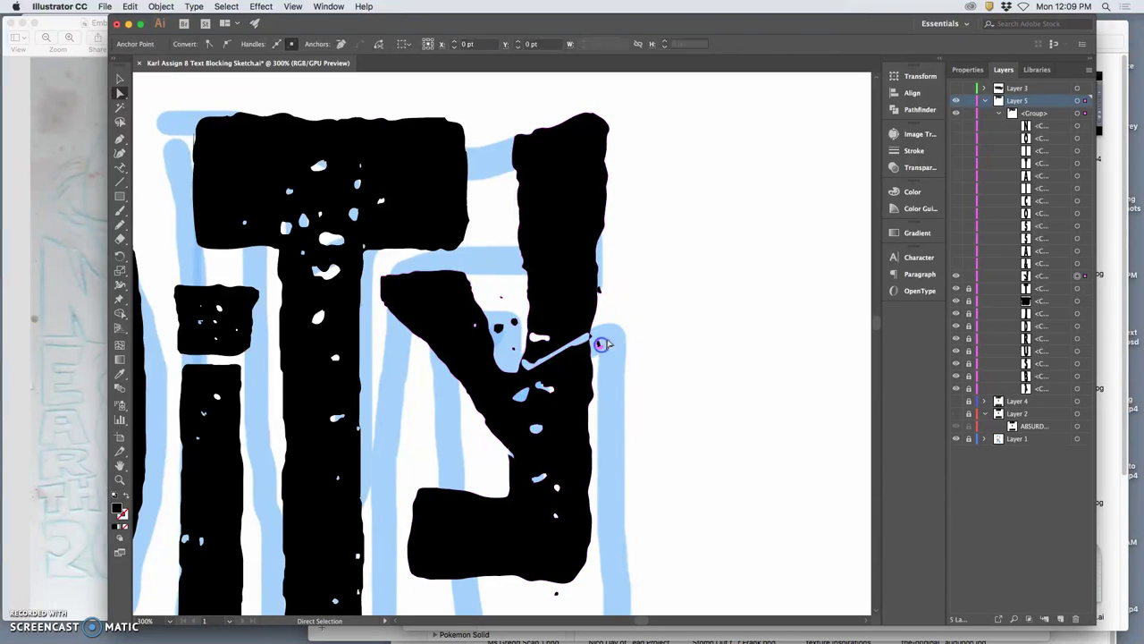
pyautogui.click(600, 290)
pyautogui.click(598, 342)
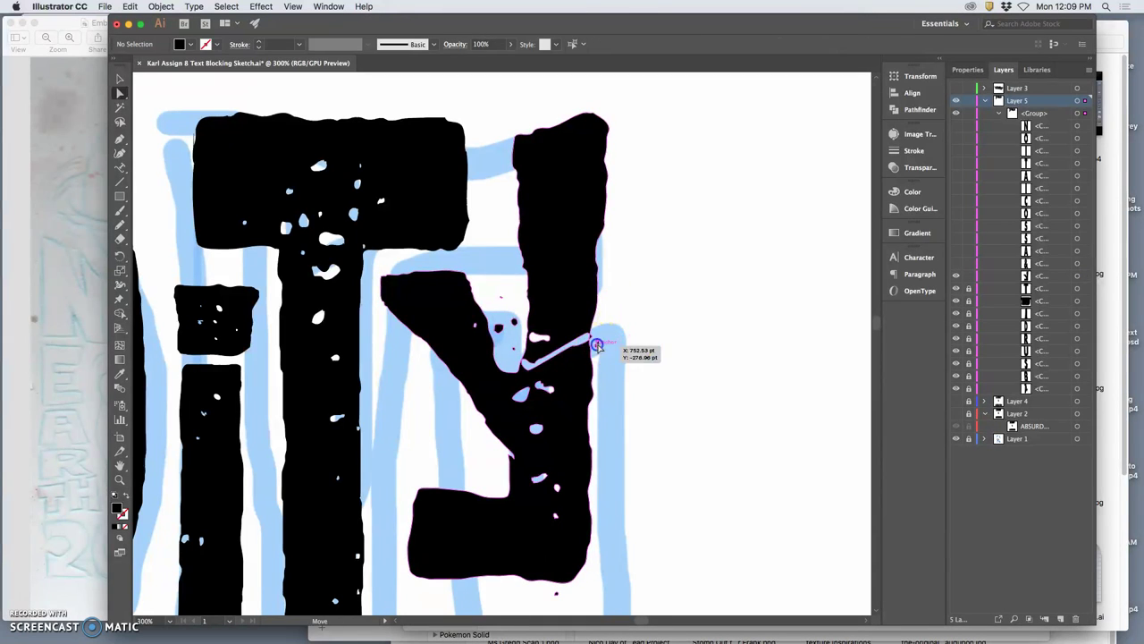
# Delete the larger left speck in the notch between the Y's arms, keeping the letter itself intact.
pyautogui.click(514, 322)
pyautogui.click(501, 327)
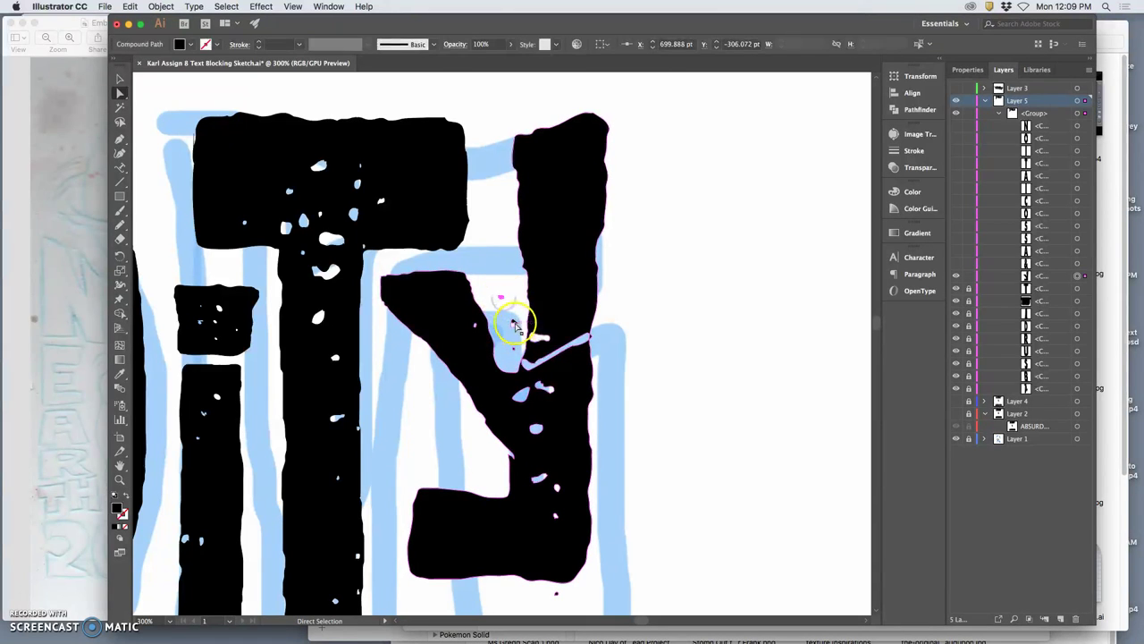
pyautogui.click(515, 323)
pyautogui.press('Delete')
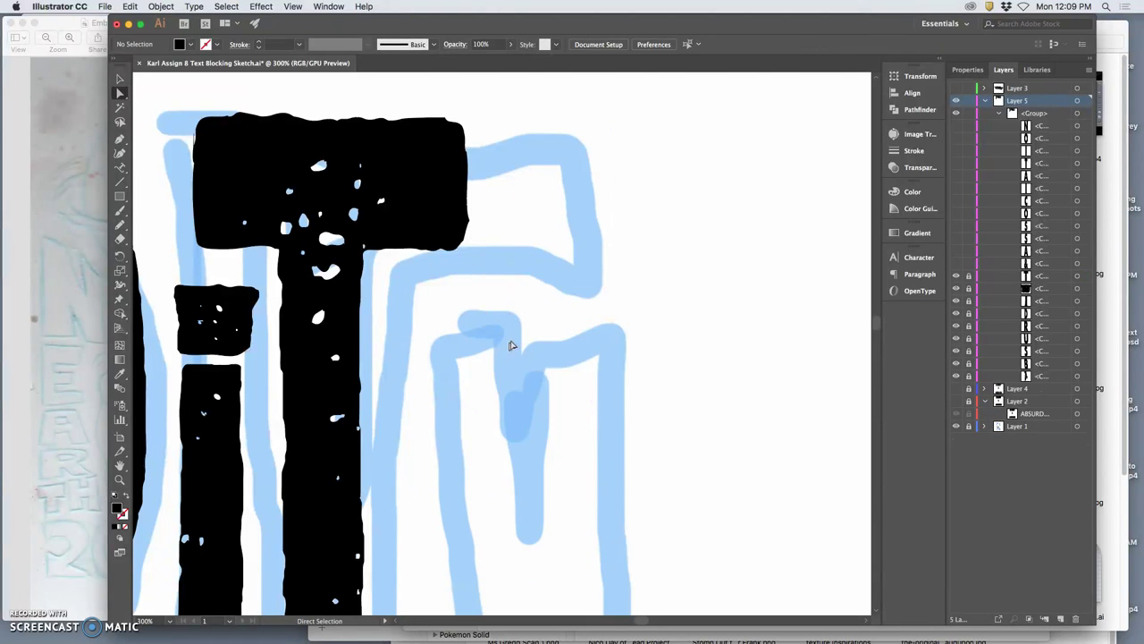
pyautogui.press('super+z')
# Try to delete the two upper specks left in the notch between the Y's arms.
pyautogui.click(509, 313)
pyautogui.click(491, 284)
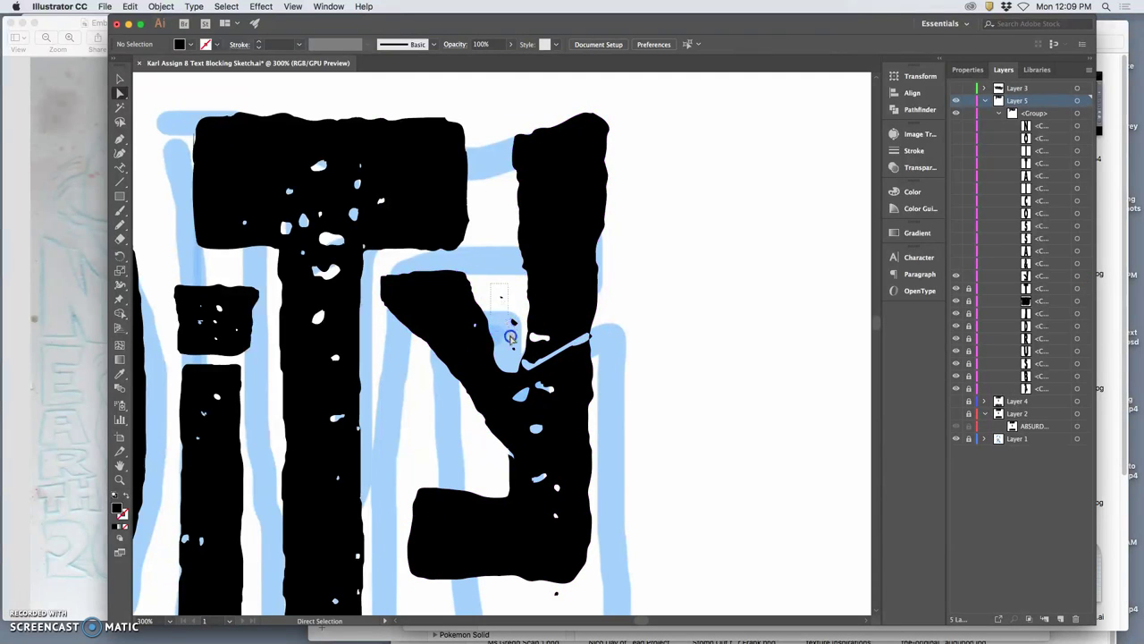
pyautogui.moveTo(517, 322); pyautogui.dragTo(519, 327)
pyautogui.press('Delete')
pyautogui.click(555, 383)
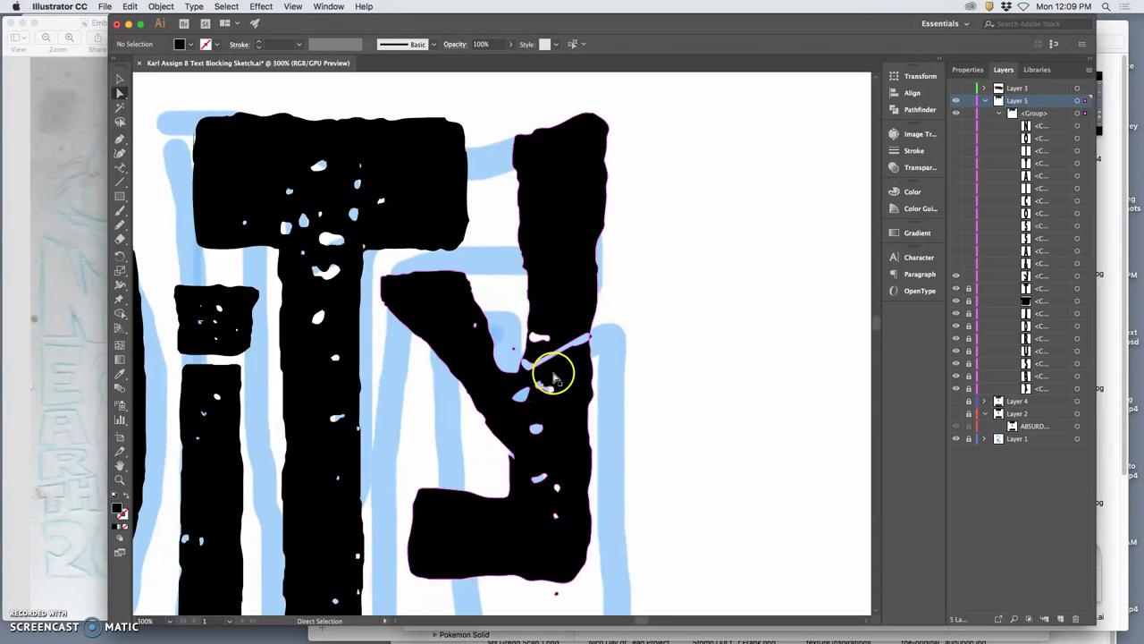
pyautogui.press('super+z')
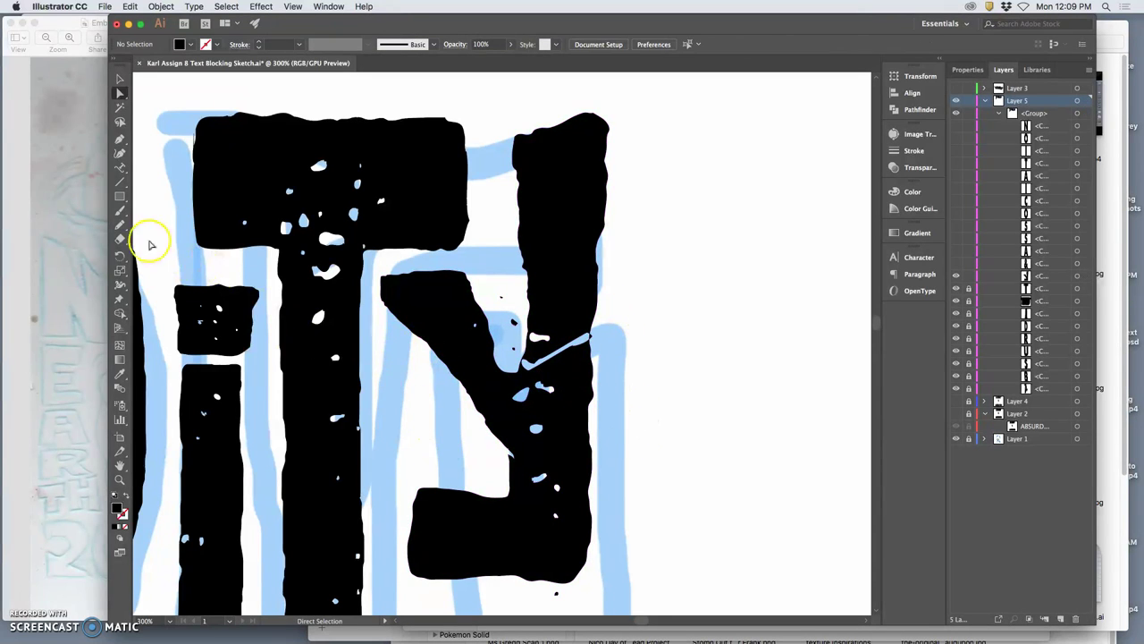
# Paint over the diagonal crack across the Y's junction with the Blob Brush, leaving only small texture flecks.
pyautogui.click(123, 213)
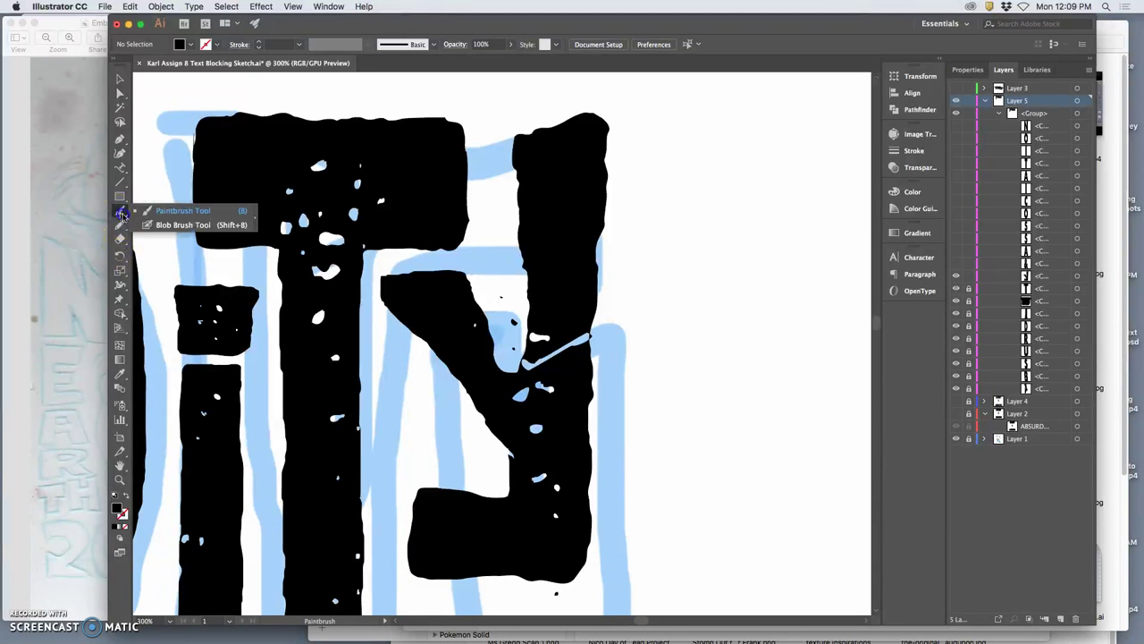
pyautogui.click(161, 225)
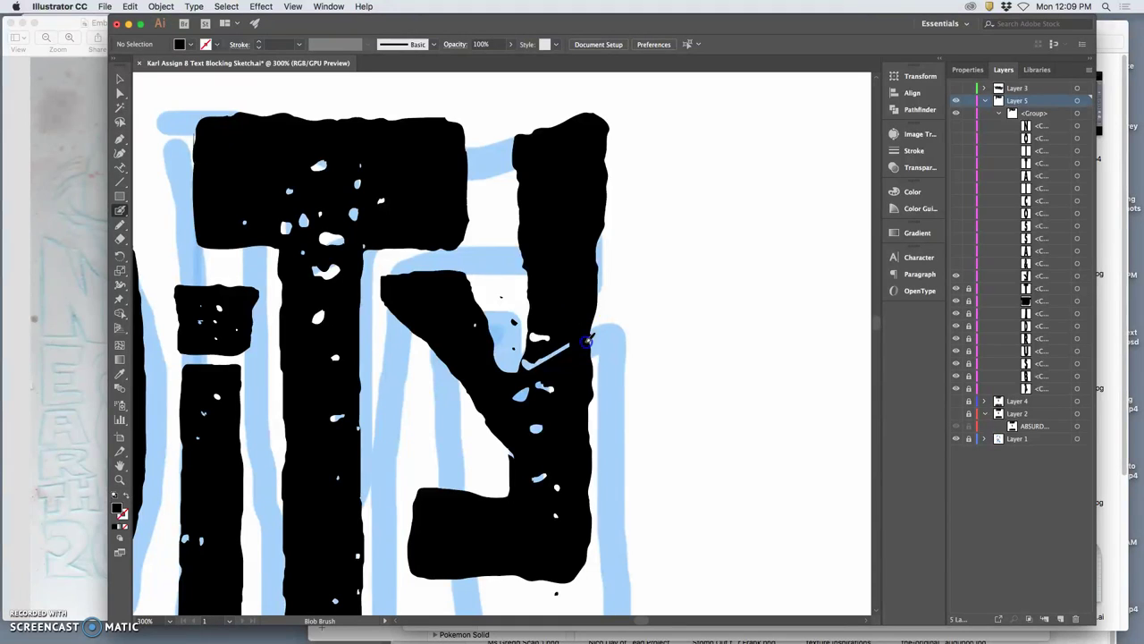
pyautogui.moveTo(573, 385); pyautogui.dragTo(570, 353)
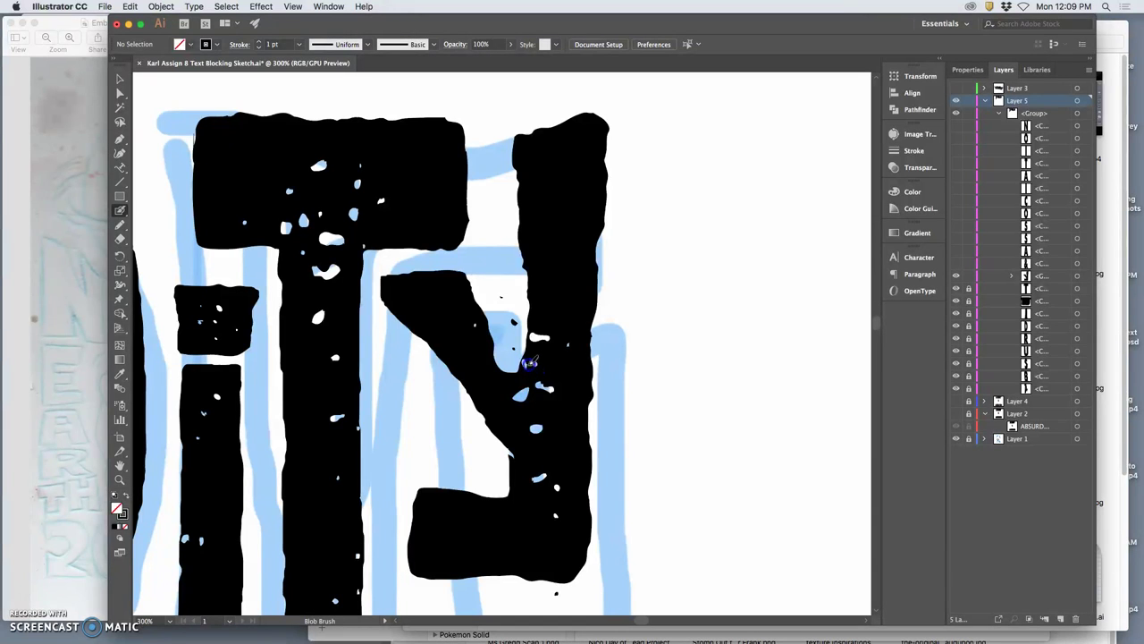
pyautogui.moveTo(577, 375); pyautogui.dragTo(521, 399)
pyautogui.press('super+minus')
pyautogui.press('super+minus')
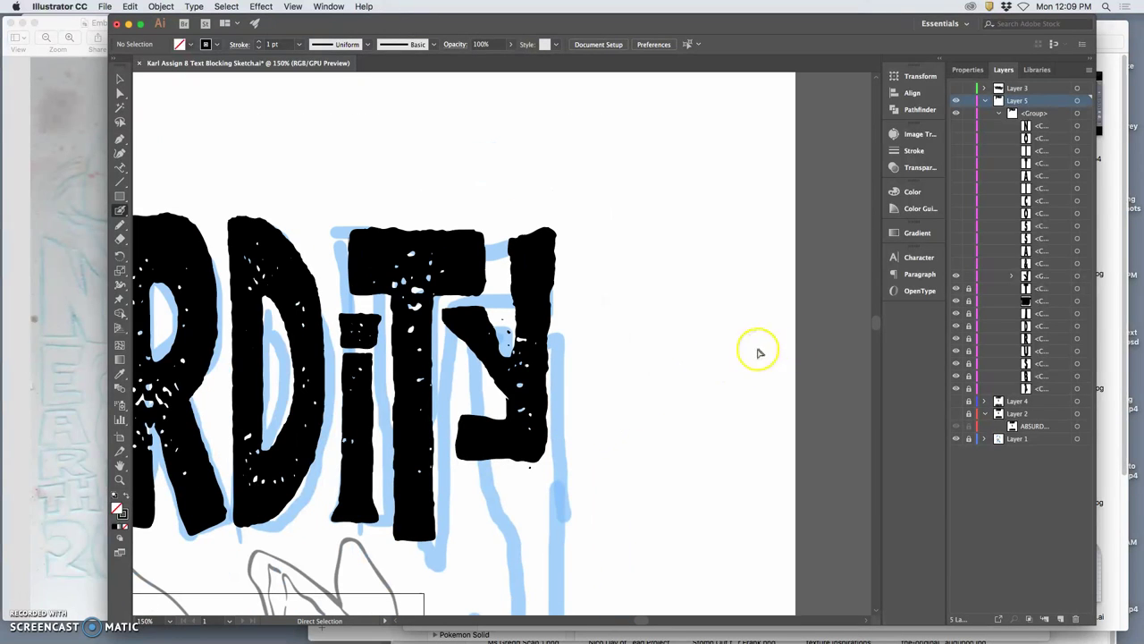
# Touch up the Y's notch and the inner corner between its left arm and stem with the Blob Brush.
pyautogui.click(956, 275)
pyautogui.click(957, 275)
pyautogui.scroll(3, 639, 363)
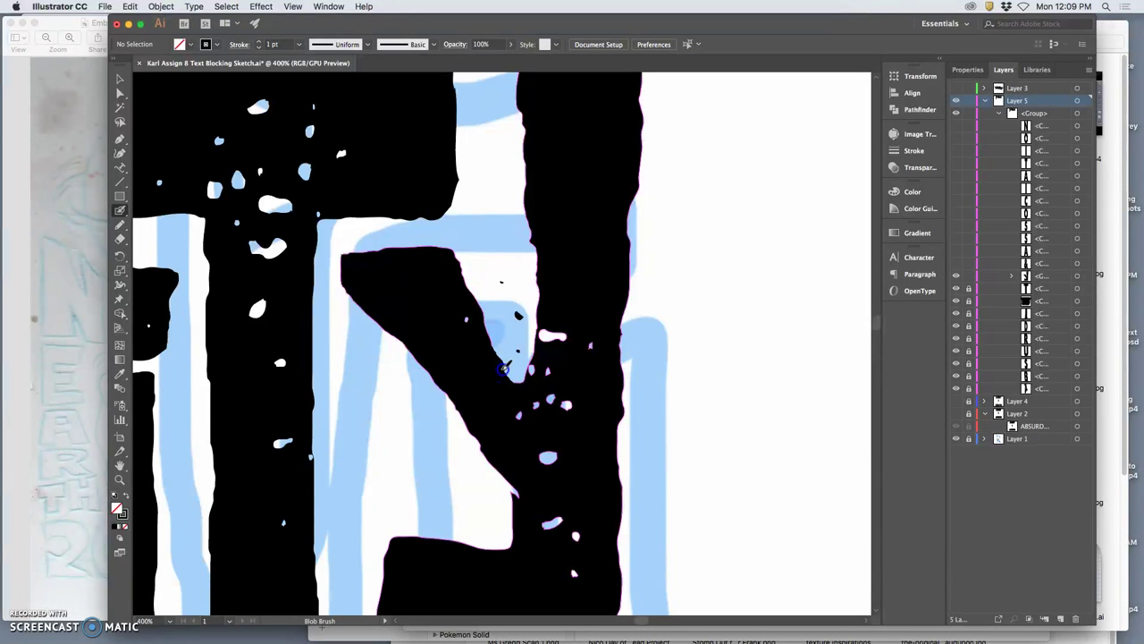
pyautogui.scroll(-3, 559, 445)
pyautogui.moveTo(529, 361); pyautogui.dragTo(517, 382)
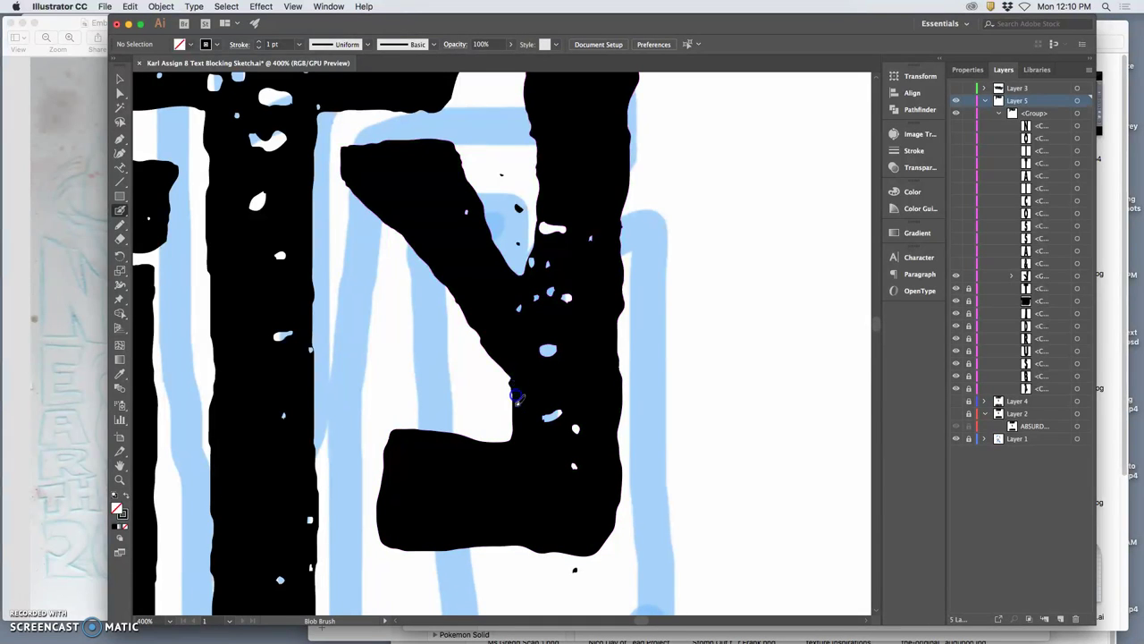
pyautogui.moveTo(517, 401)
pyautogui.mouseDown()
pyautogui.moveTo(532, 474)
pyautogui.moveTo(554, 496)
pyautogui.moveTo(568, 429)
pyautogui.mouseUp()
# Show the hidden ampersand path and lock the Y's path.
pyautogui.press('super+minus')
pyautogui.press('super+minus')
pyautogui.press('super+minus')
pyautogui.press('super+minus')
pyautogui.press('super+minus')
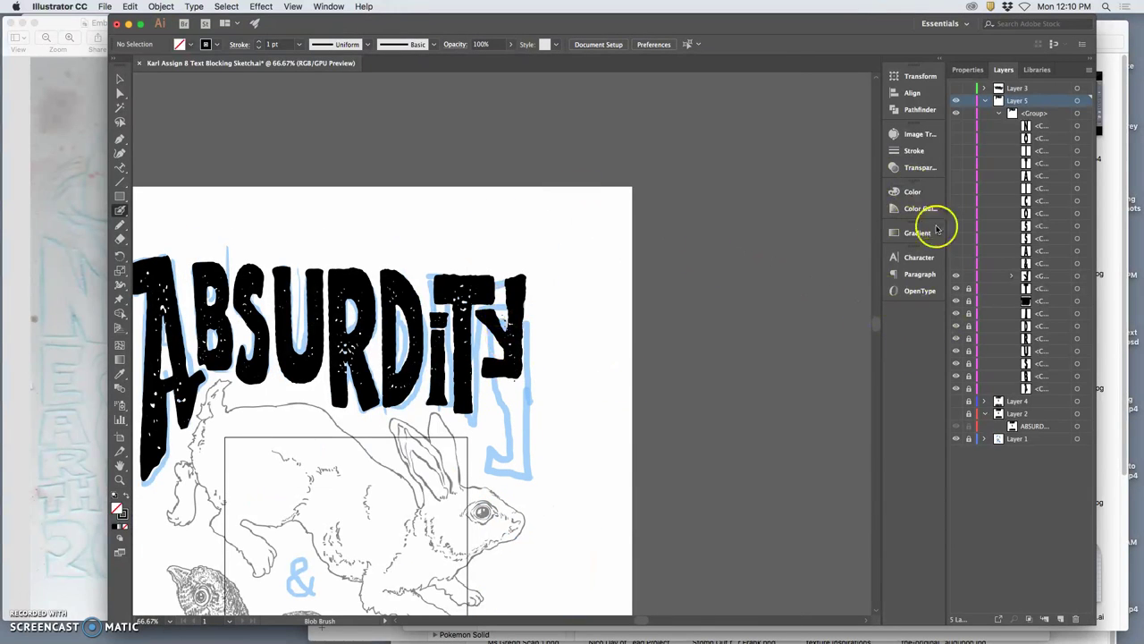
pyautogui.click(957, 265)
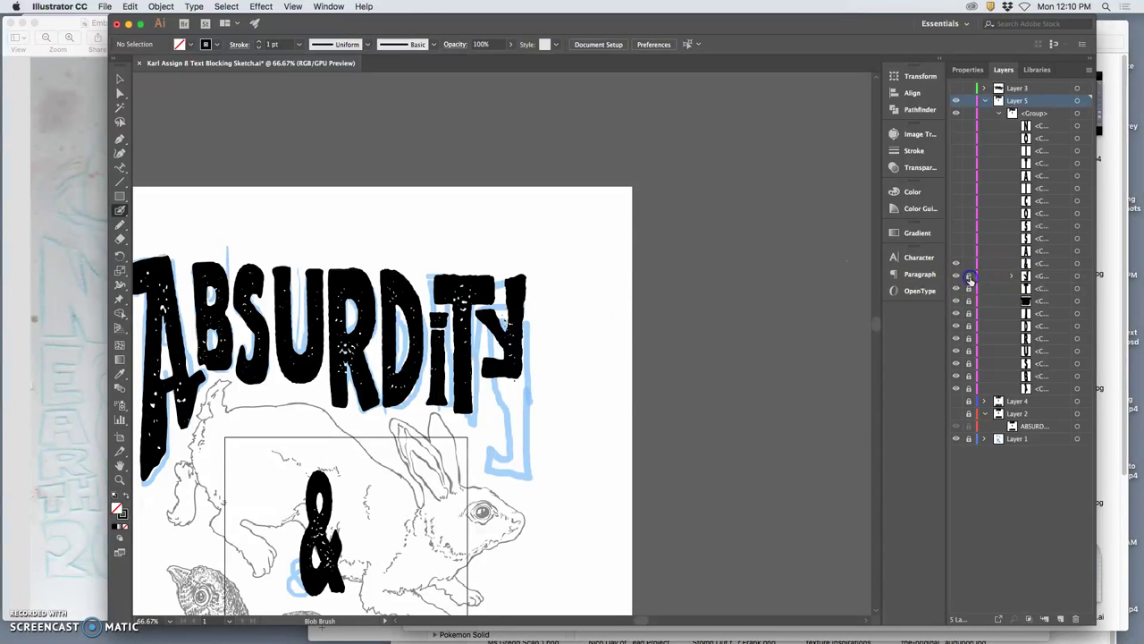
# Move the ampersand directly below the Y's hooked tail, onto the blue sketch of the long tail.
pyautogui.click(1078, 263)
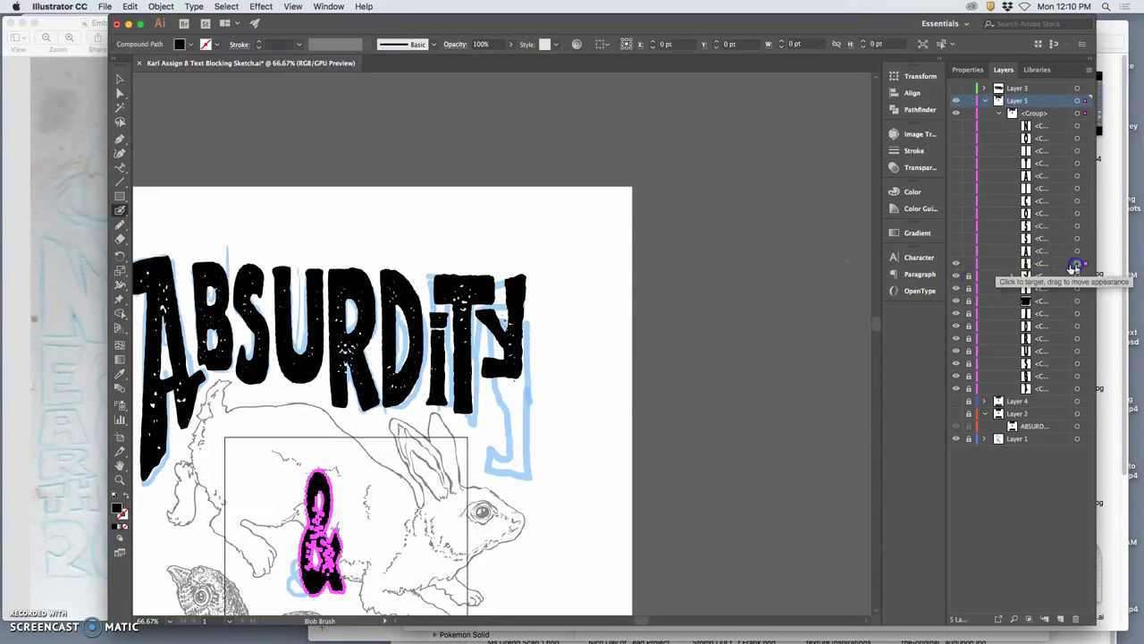
pyautogui.click(122, 81)
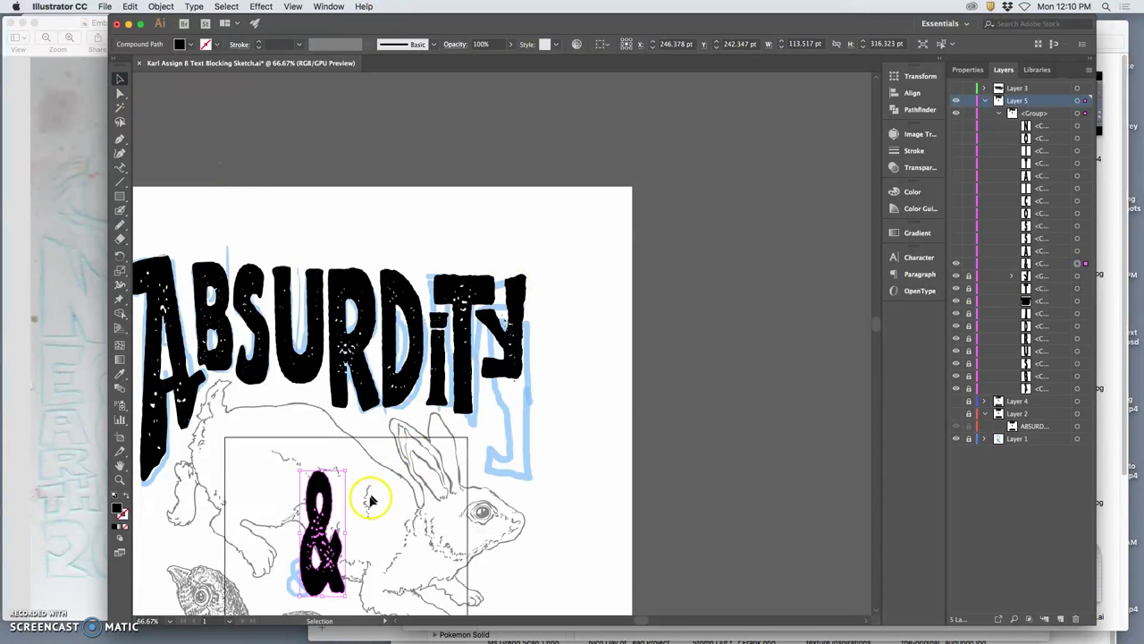
pyautogui.moveTo(325, 508); pyautogui.dragTo(511, 420)
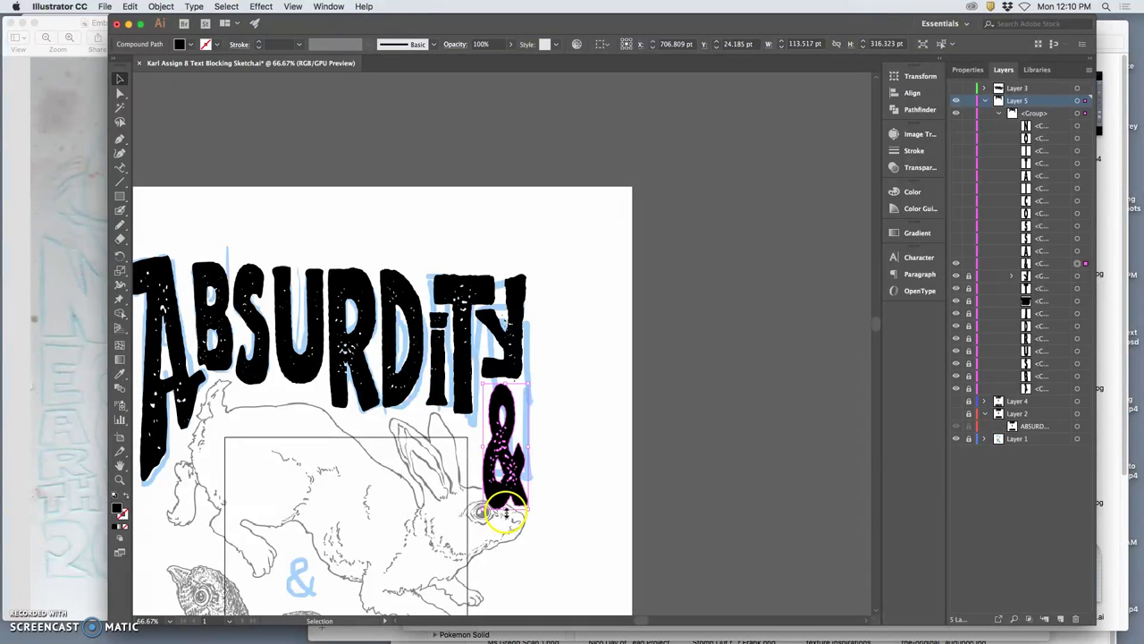
# Shorten and widen the ampersand and tilt it slightly counterclockwise, to about 165 by 256 pt overall.
pyautogui.moveTo(506, 512); pyautogui.dragTo(509, 487)
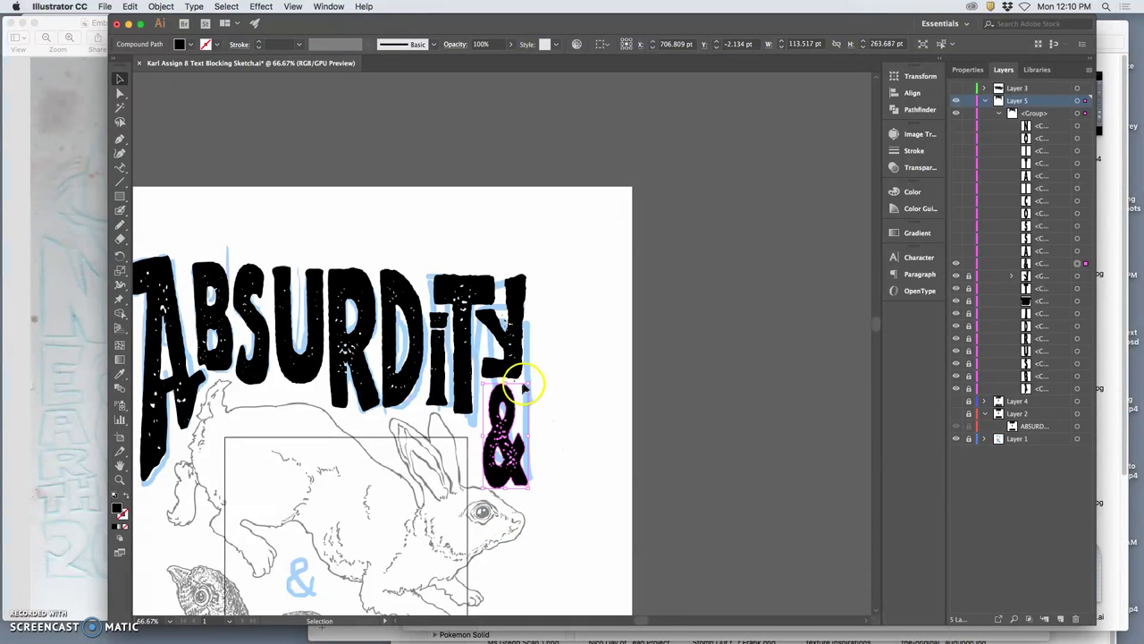
pyautogui.moveTo(529, 382)
pyautogui.mouseDown()
pyautogui.moveTo(512, 423)
pyautogui.moveTo(508, 385)
pyautogui.mouseUp()
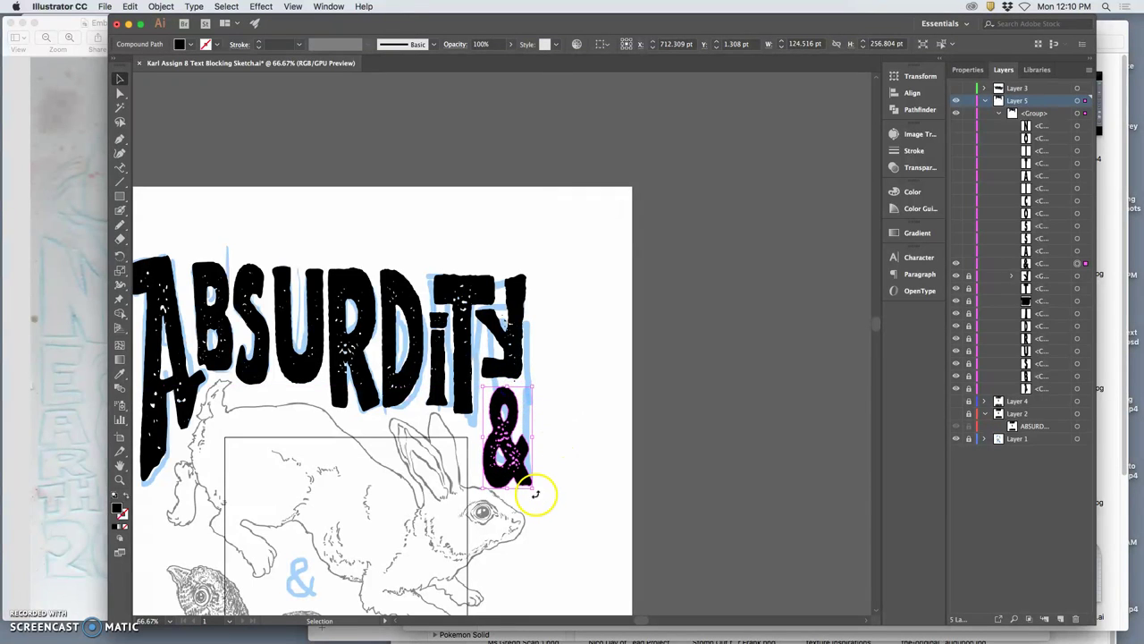
pyautogui.moveTo(540, 492); pyautogui.dragTo(536, 431)
pyautogui.moveTo(528, 383); pyautogui.dragTo(533, 380)
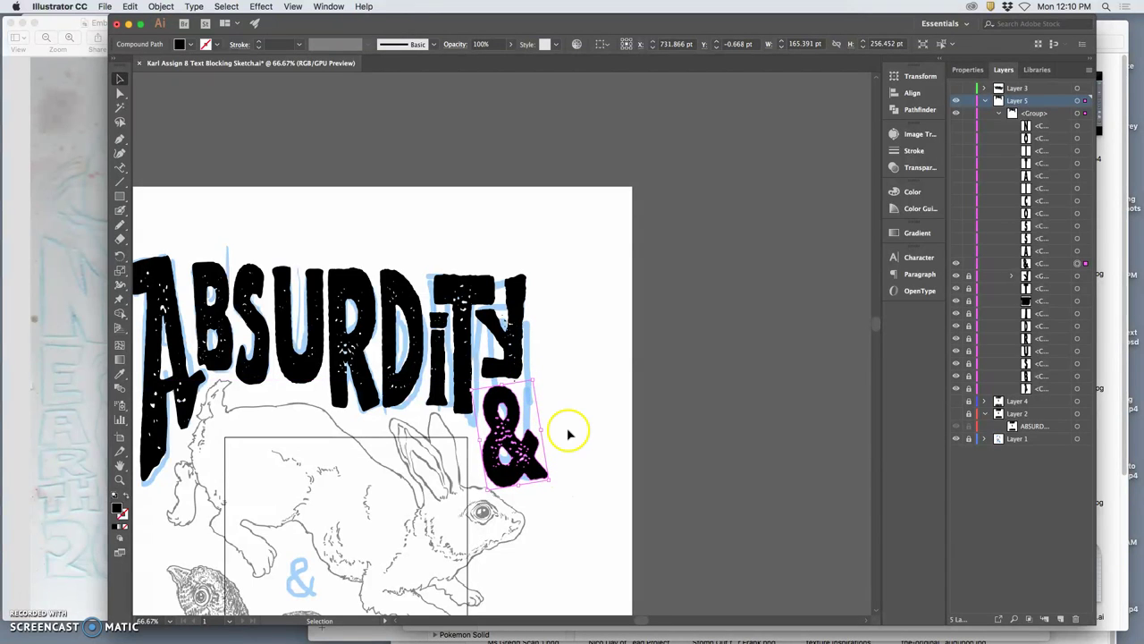
# Shear the ampersand by 9° along an axis angle of 1° with the preview on.
pyautogui.click(161, 6)
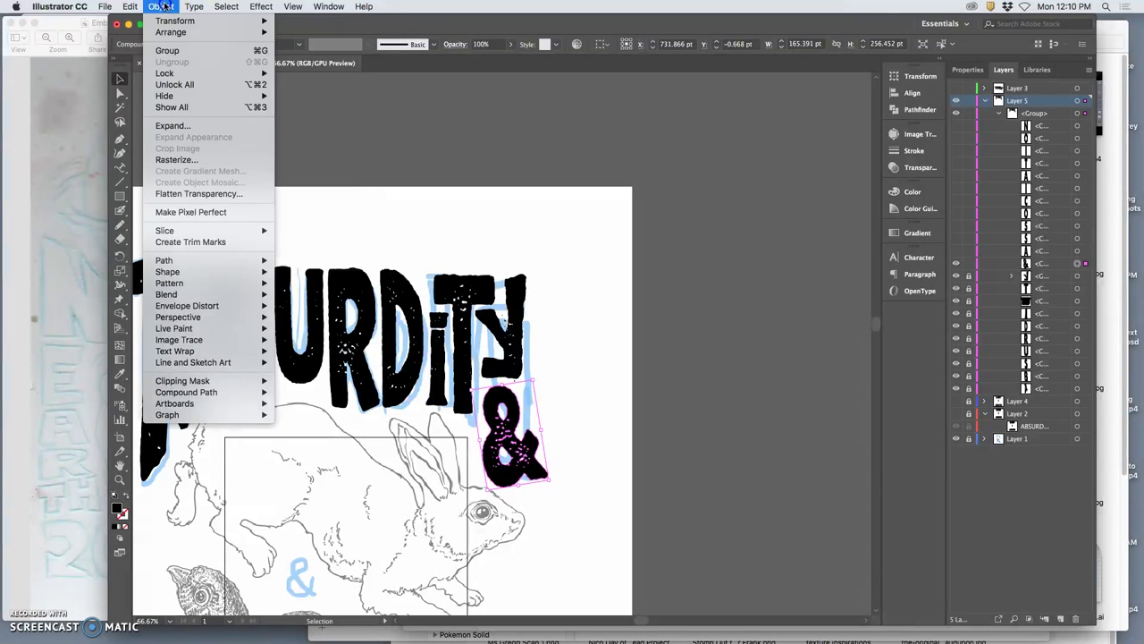
pyautogui.moveTo(205, 21)
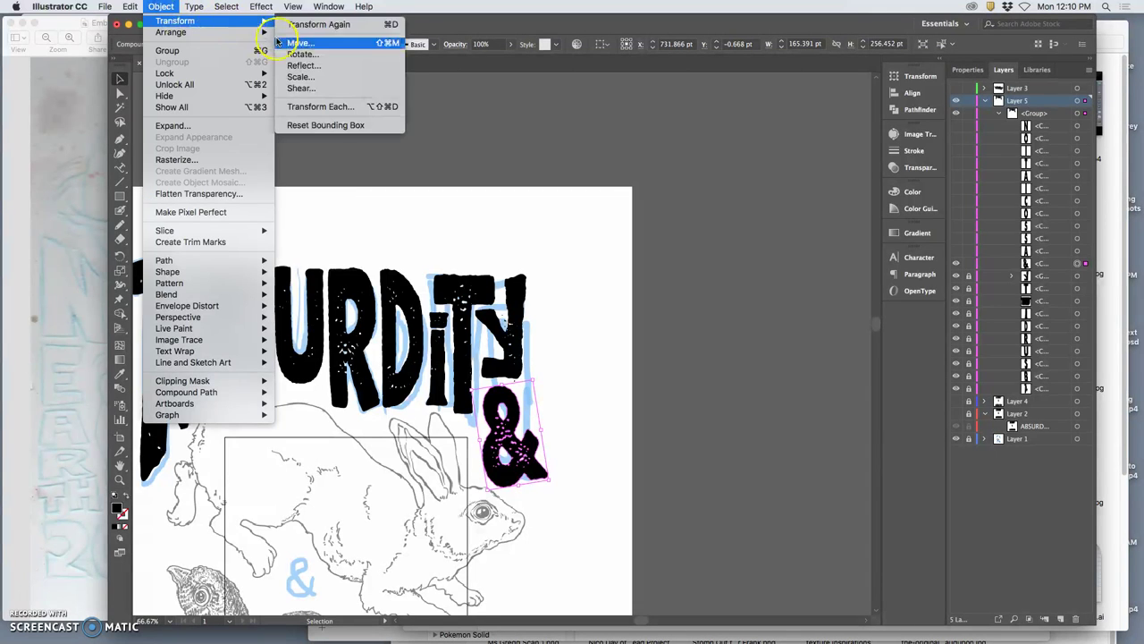
pyautogui.click(301, 87)
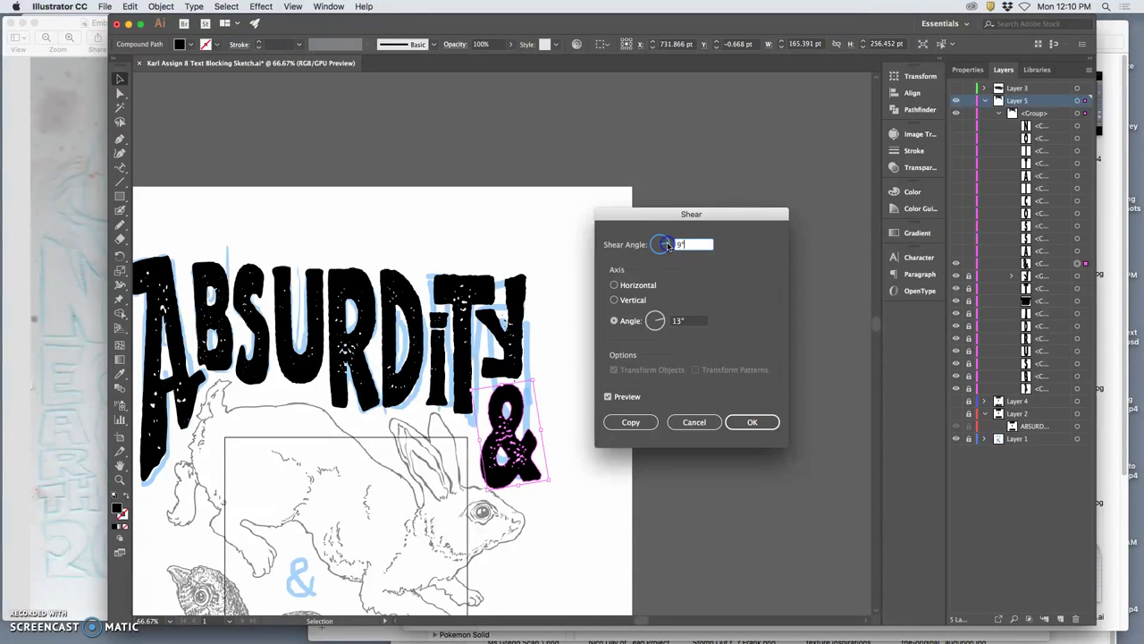
pyautogui.click(663, 322)
pyautogui.moveTo(662, 324); pyautogui.dragTo(663, 324)
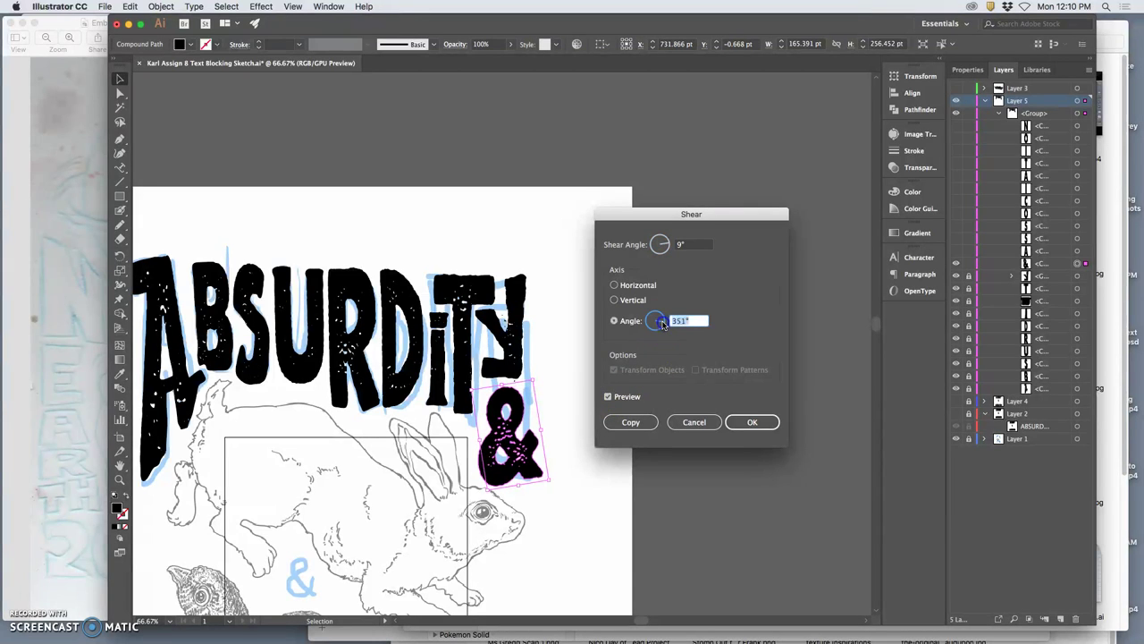
pyautogui.click(662, 323)
pyautogui.click(663, 324)
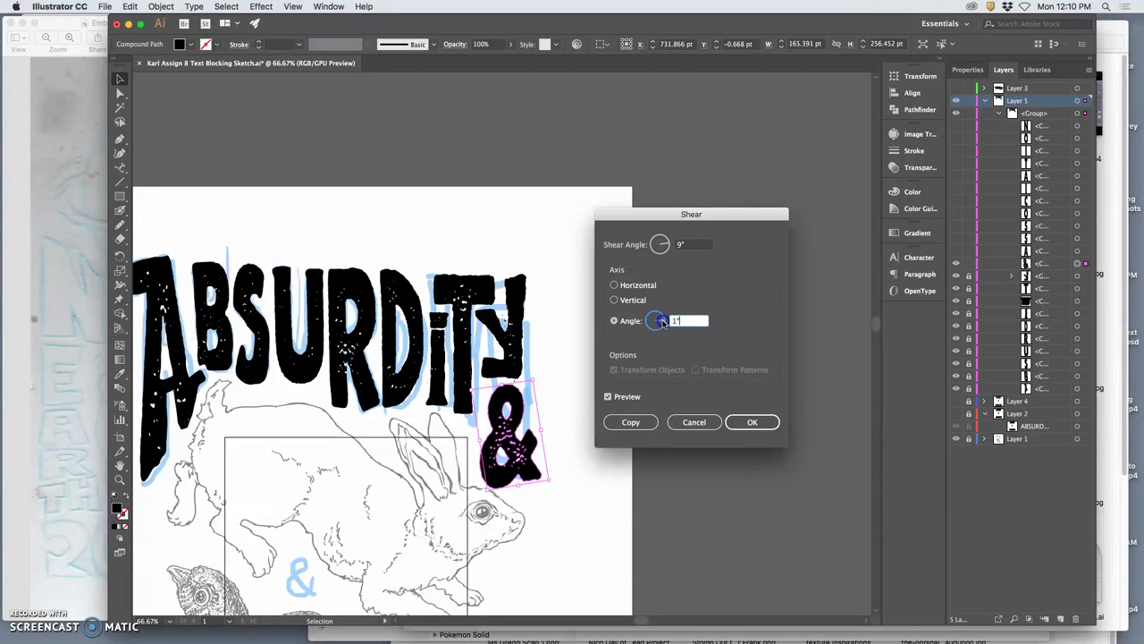